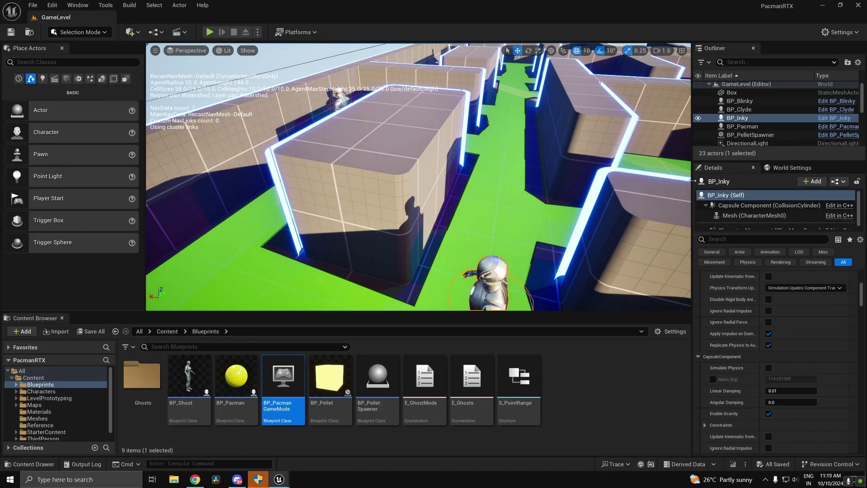
Delete the placed BP_Inky, BP_Blinky and BP_Clyde actors from the level and save it
key(Delete)
click(750, 102)
key(Delete)
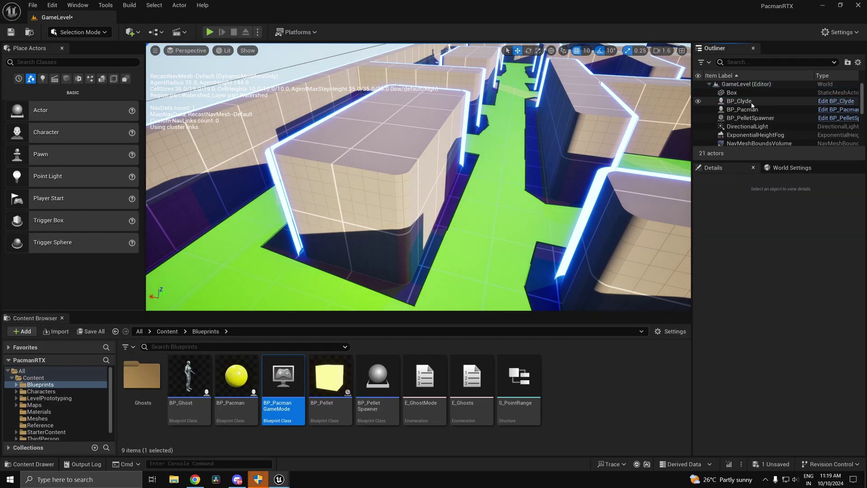
click(752, 104)
key(Delete)
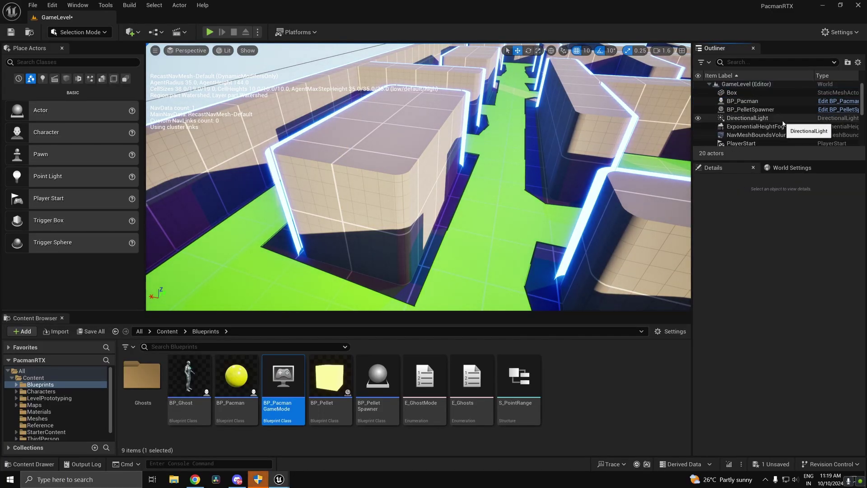
right_click(739, 119)
click(776, 197)
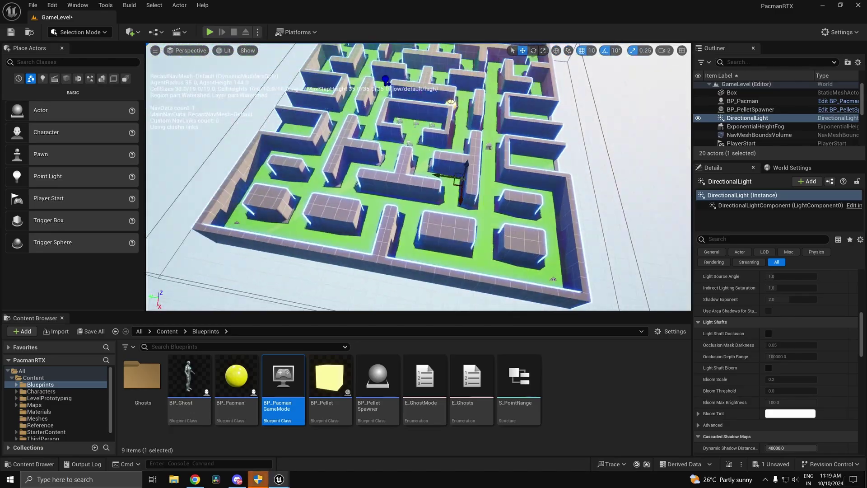
key(w)
right_drag(418, 177, 215, 237)
key(s)
key(w)
key(ctrl+s)
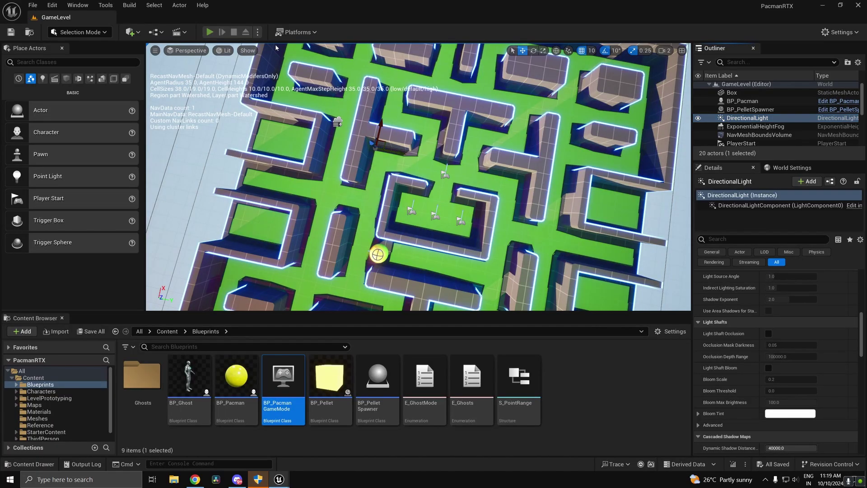
Play-test the level to check the spawned ghosts, and glance at the game mode's spawning graph
key(alt+p)
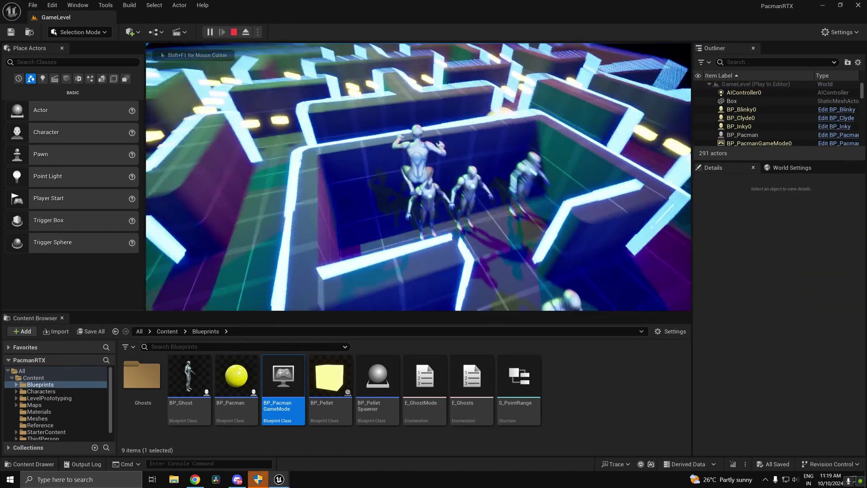
key(Escape)
key(alt+Tab)
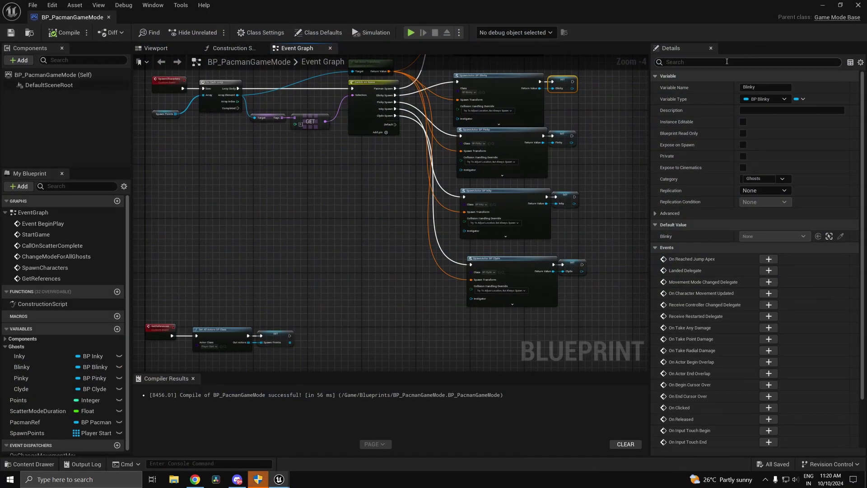
click(824, 6)
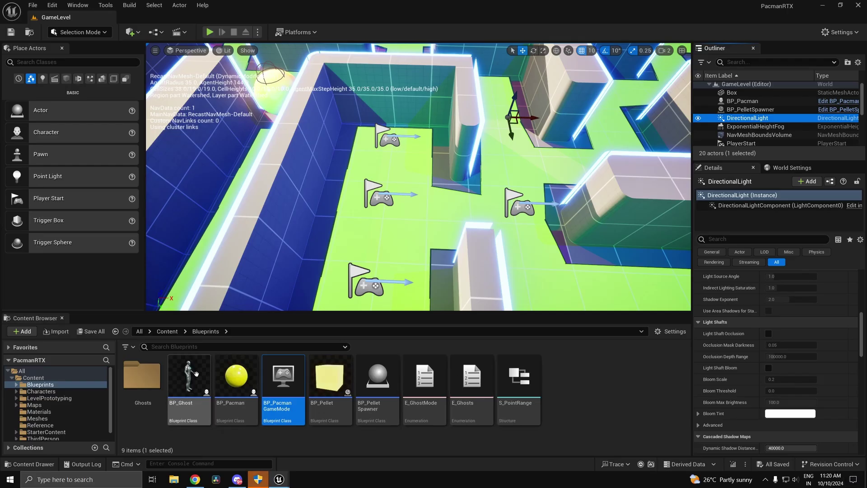
Open the BP_Ghost blueprint and search its class defaults for "spawn"
double_click(200, 384)
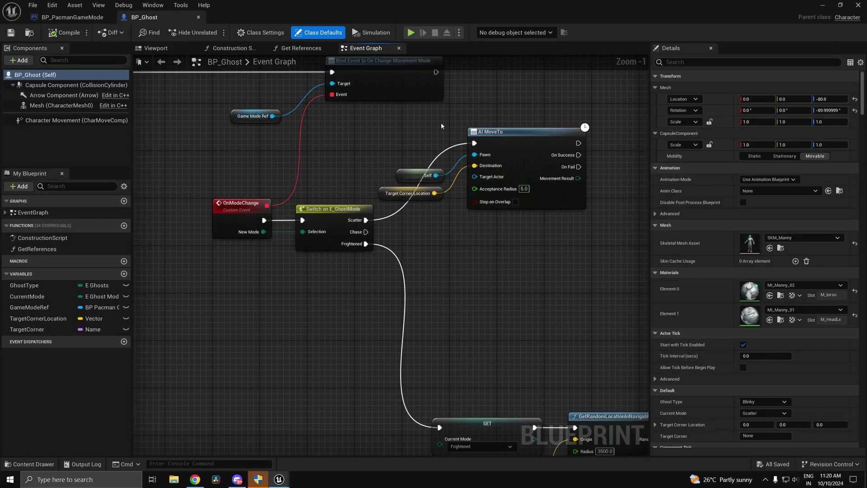
click(260, 33)
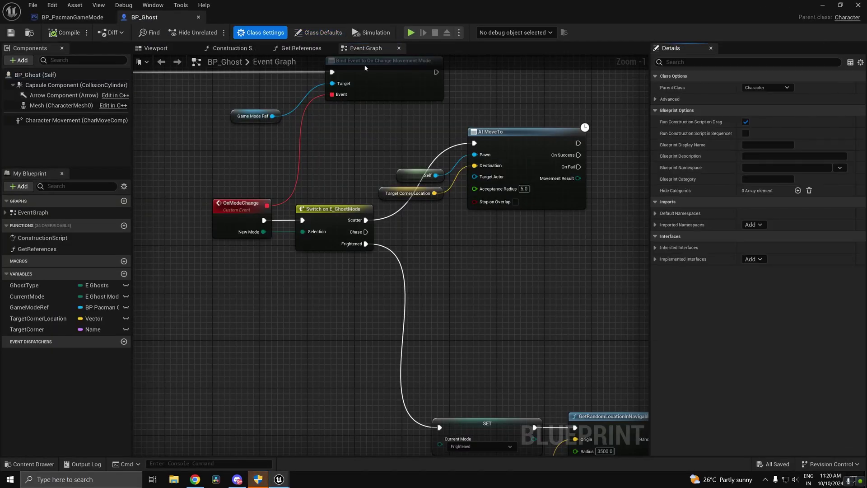
click(318, 33)
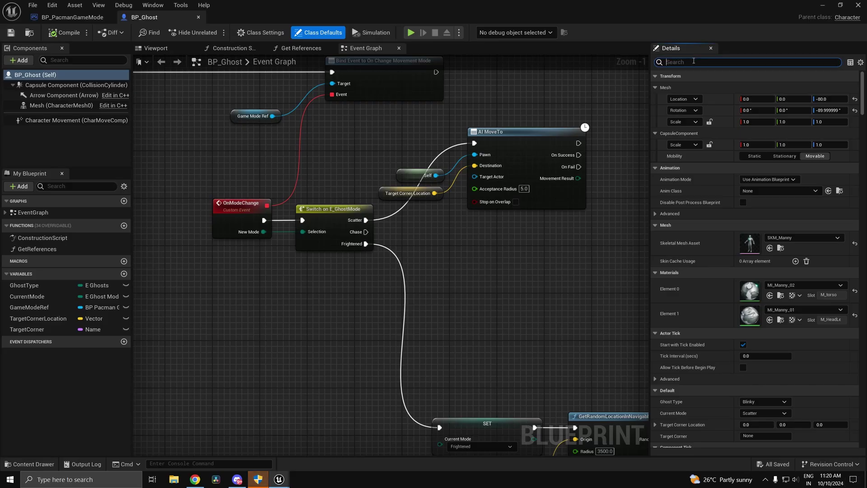
click(692, 61)
text(spawn)
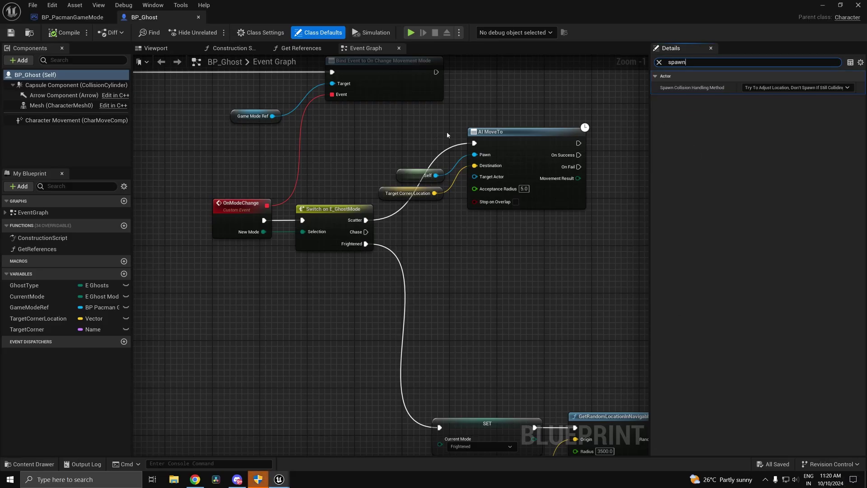
Find the AI settings in BP_Ghost's class defaults, set Auto Possess AI to Spawned, and compile and save the blueprint
click(161, 120)
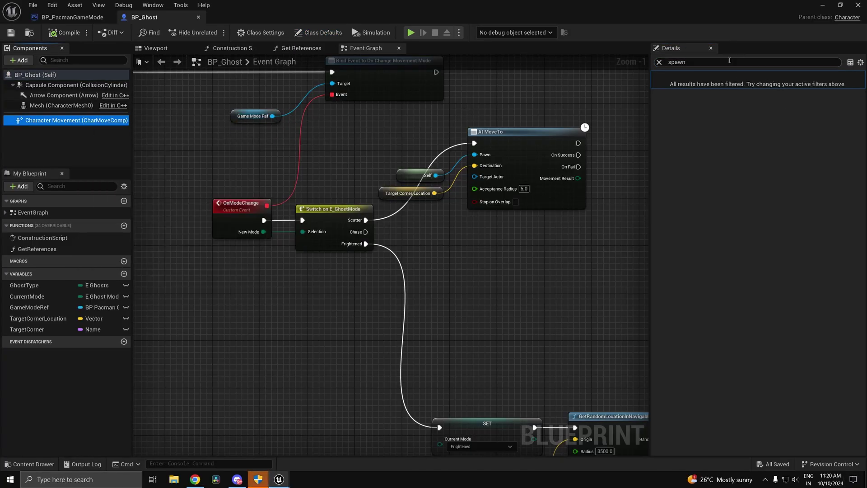
text(ai)
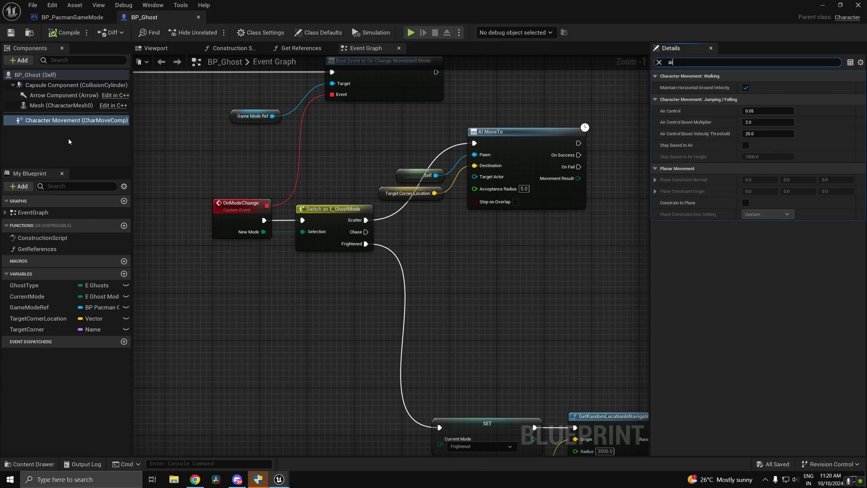
click(41, 74)
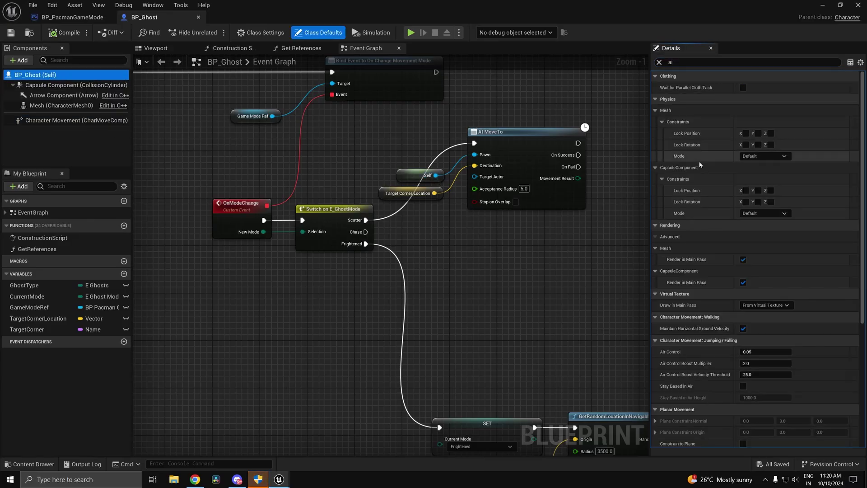
scroll(701, 164, down, 5)
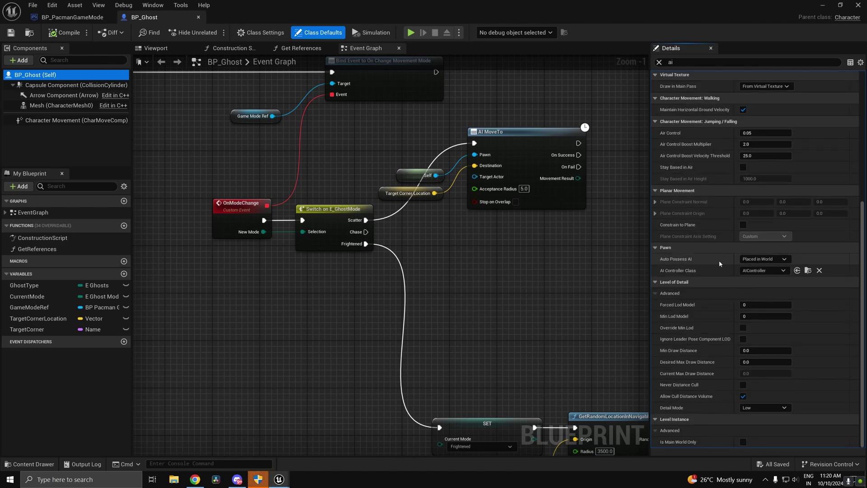
click(764, 259)
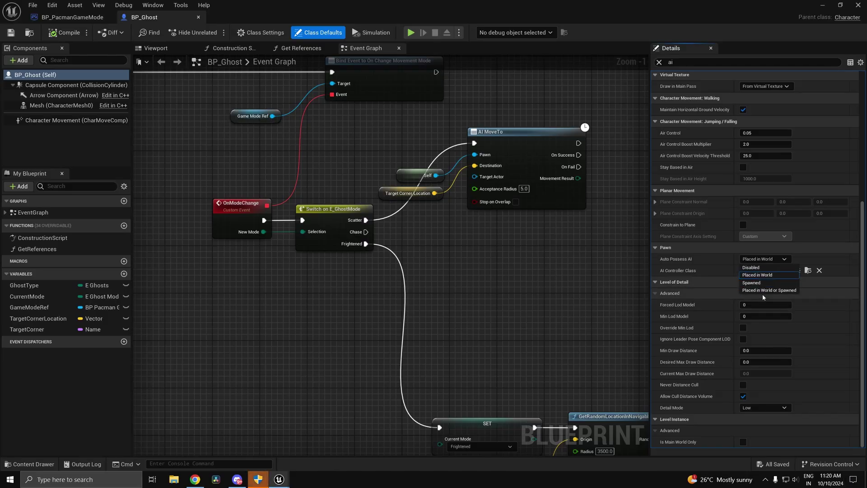
click(767, 284)
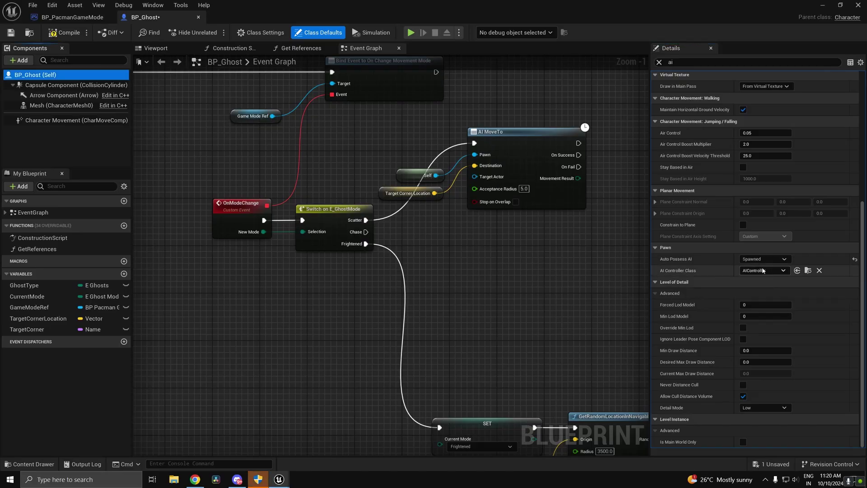
click(69, 35)
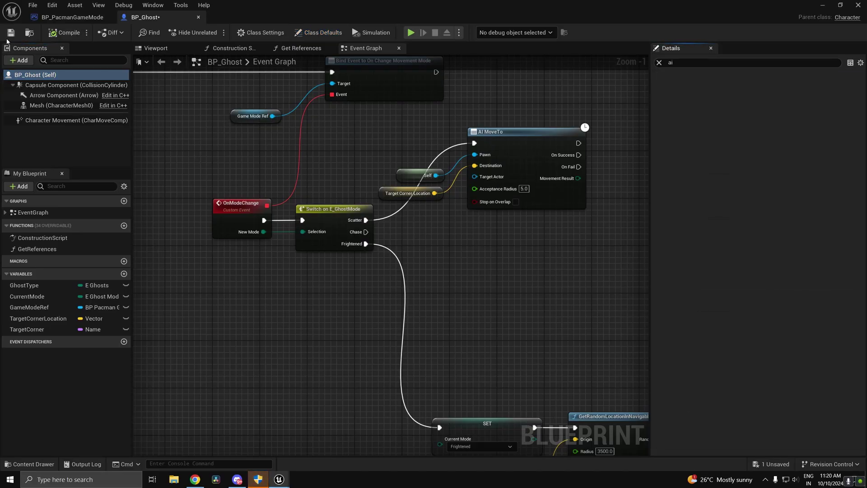
click(12, 33)
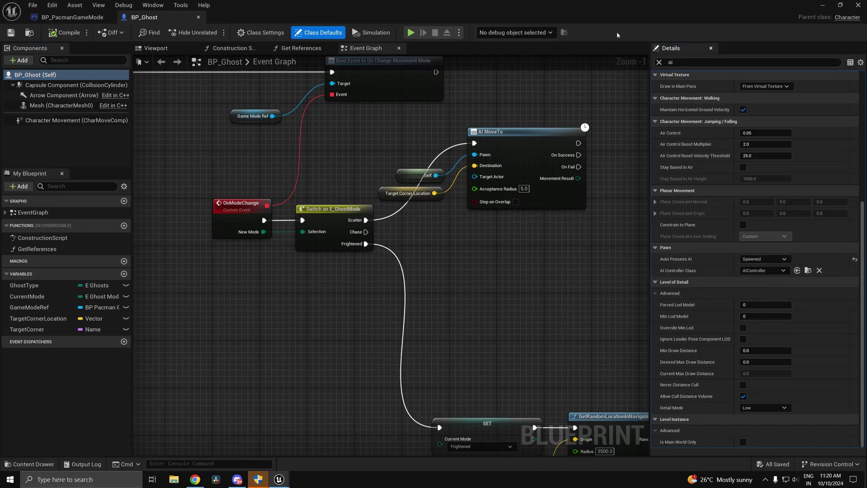
Review the ghost SpawnActor nodes in the BP_PacmanGameMode event graph and return to the level
click(74, 18)
right_drag(487, 165, 471, 213)
scroll(474, 207, up, 4)
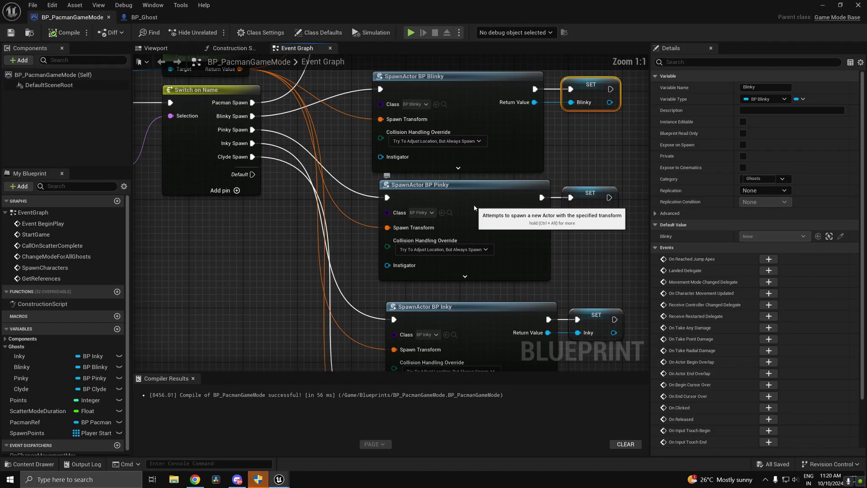
click(475, 207)
click(823, 6)
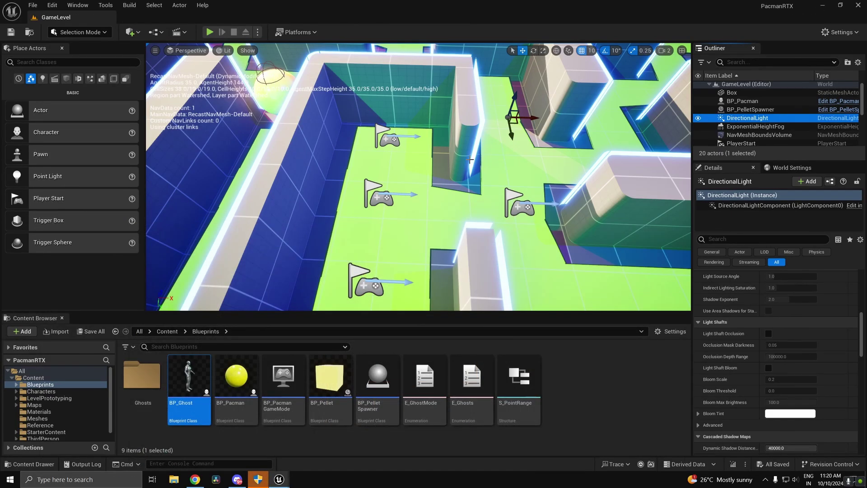
Play-test the level by running and jumping through the maze to check ghost movement, and close the message log
click(210, 31)
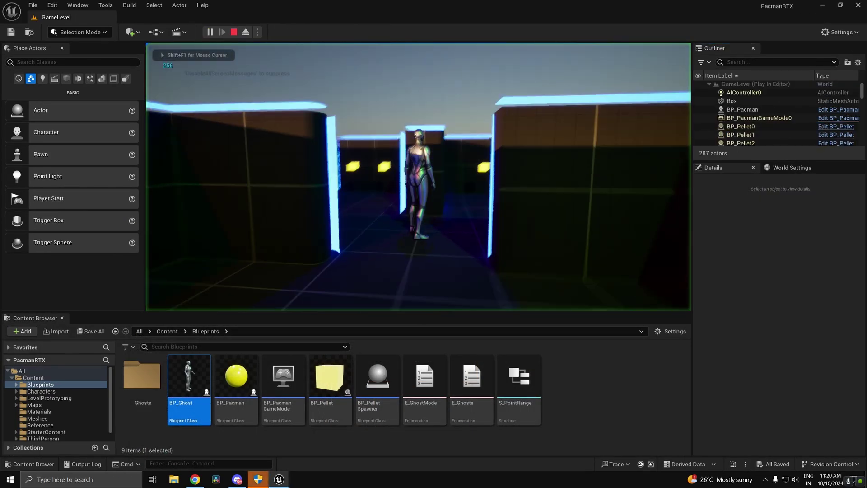
key(w)
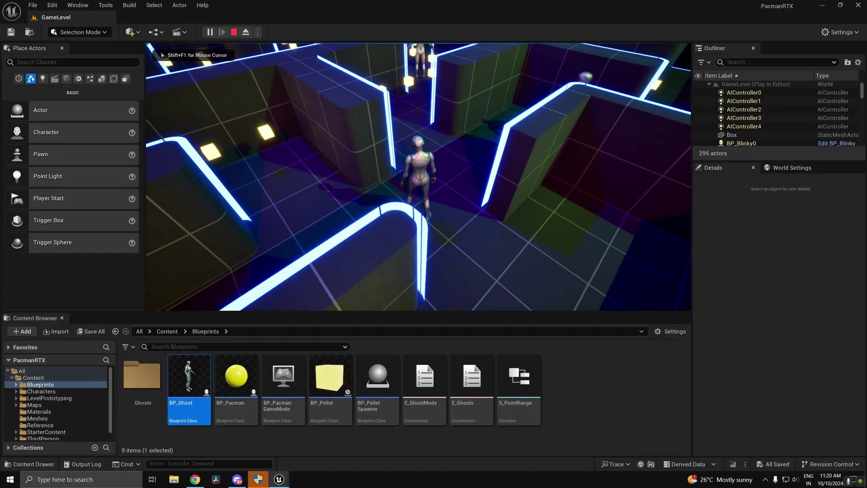
key(w)
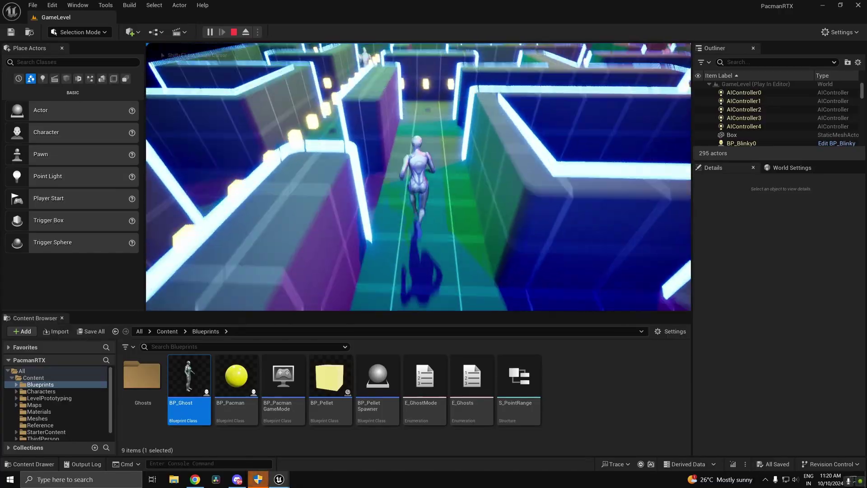
key(space)
key(w)
key(space)
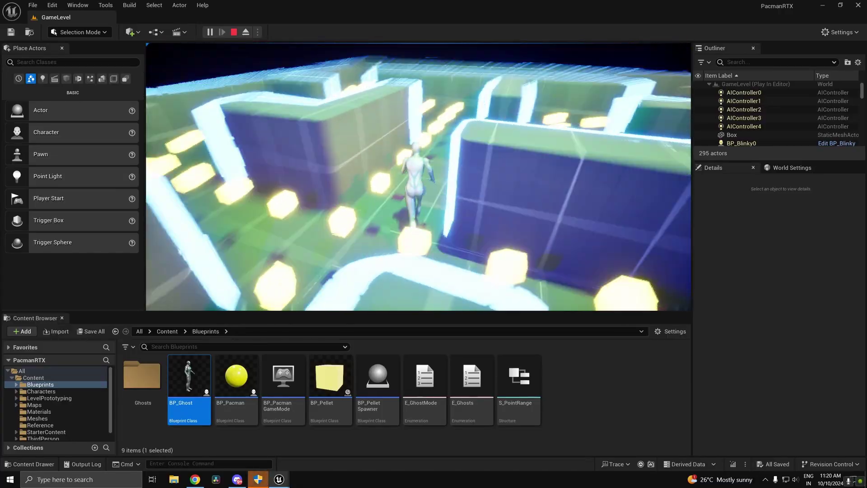
key(space)
key(Escape)
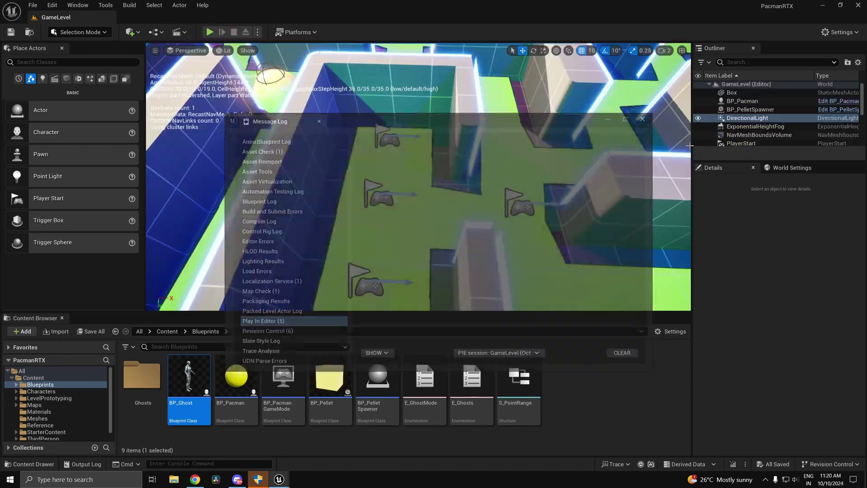
click(648, 116)
Switch to Chrome to check Pac-Man's starting position in the reference maze image, and return to the Unreal level
right_drag(542, 172, 515, 212)
scroll(515, 213, down, 10)
scroll(571, 156, up, 10)
key(alt+Tab)
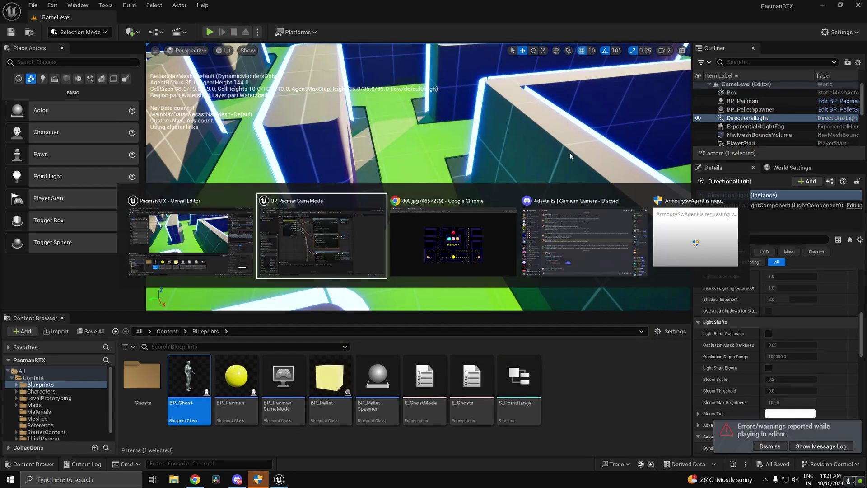
key(Tab)
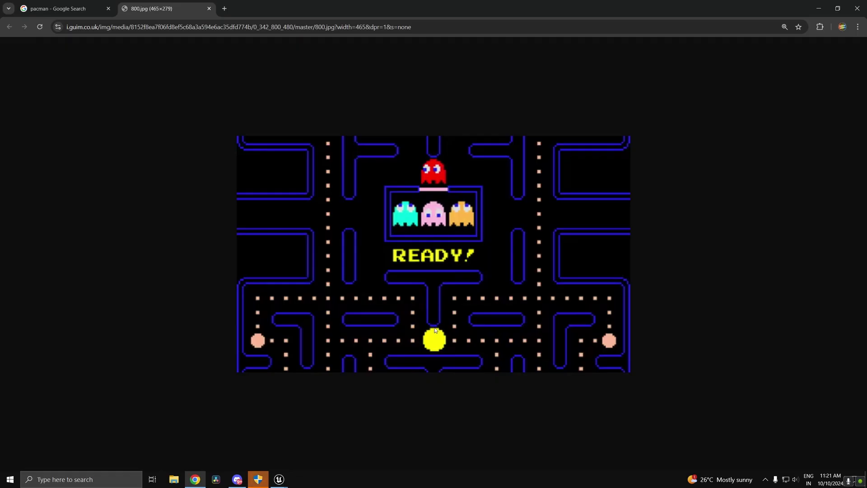
key(alt+Tab)
Delete the placed BP_Pacman actor from the maze
right_drag(519, 273, 446, 211)
key(s)
key(w)
key(a)
key(s)
key(s)
key(w)
key(w)
click(319, 64)
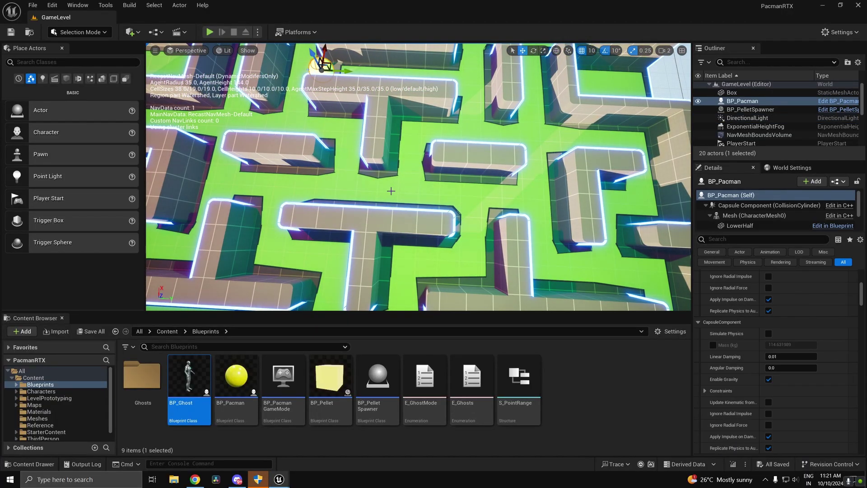
key(Delete)
Place a Player Start in the corridor between the two T-shaped walls, at Pac-Man's starting spot
drag(97, 198, 374, 173)
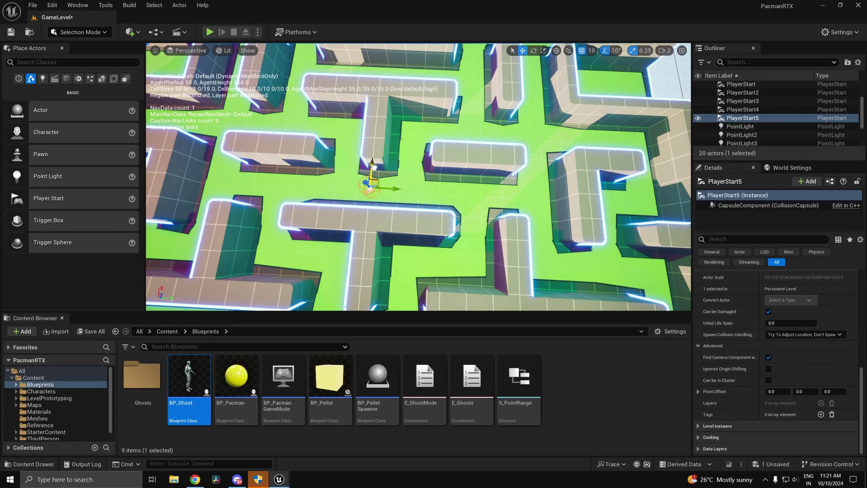
right_drag(374, 167, 394, 146)
key(w)
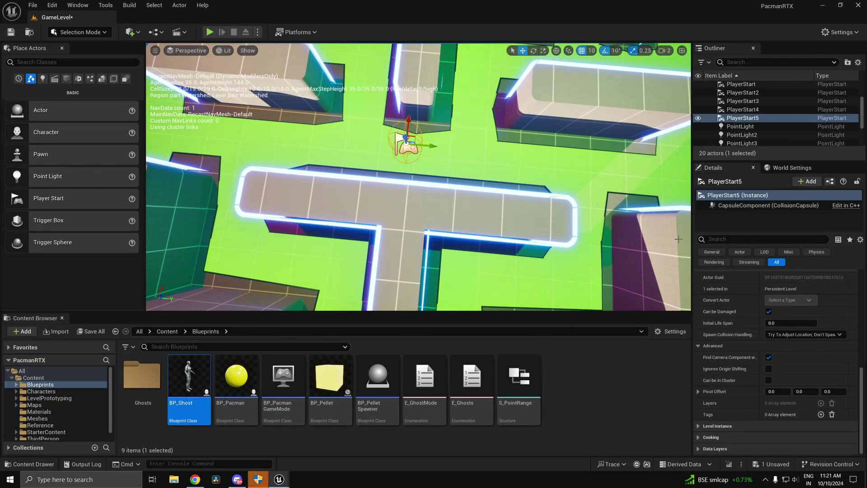
Add the actor tag PacmanSpawn to the new Player Start and save the level
text(tags)
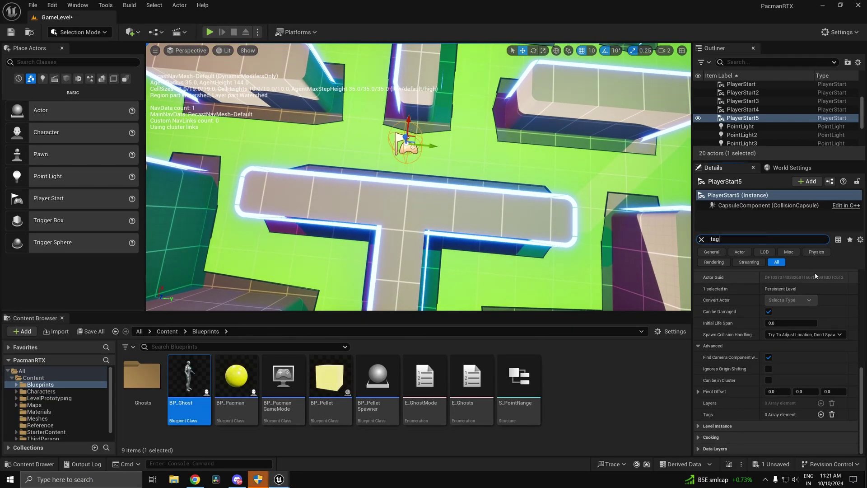
click(822, 298)
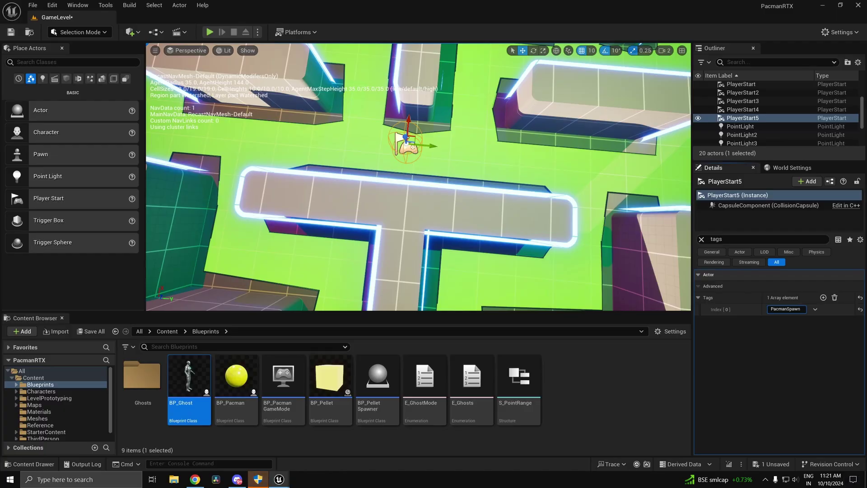
key(ctrl+s)
key(s)
right_drag(422, 197, 422, 197)
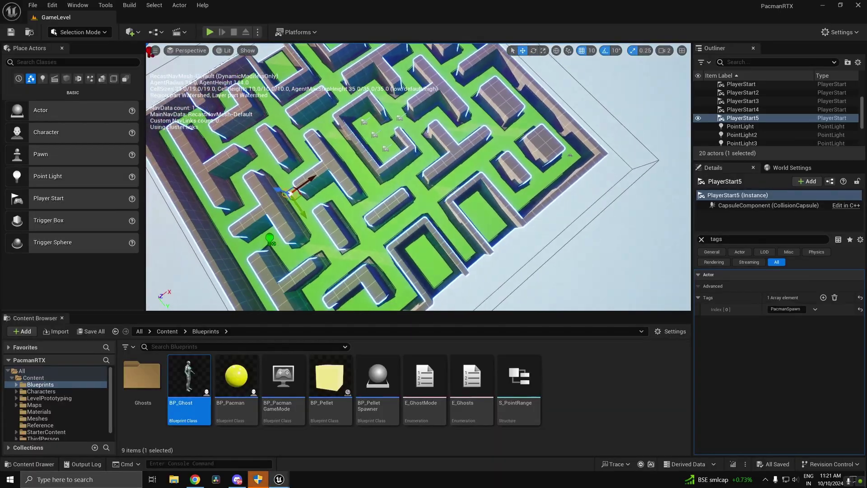
key(s)
right_drag(396, 79, 396, 78)
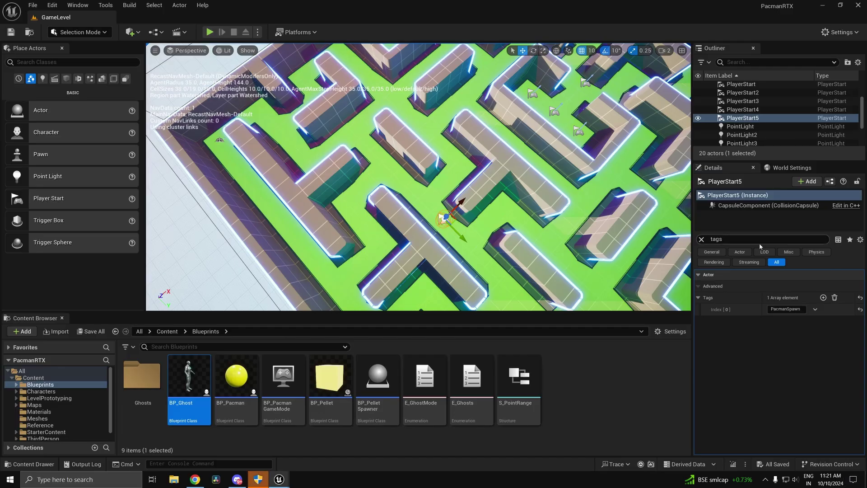
Play the level, detach from the player to watch Pac-Man and the ghosts from above the maze, and stop the session
click(210, 32)
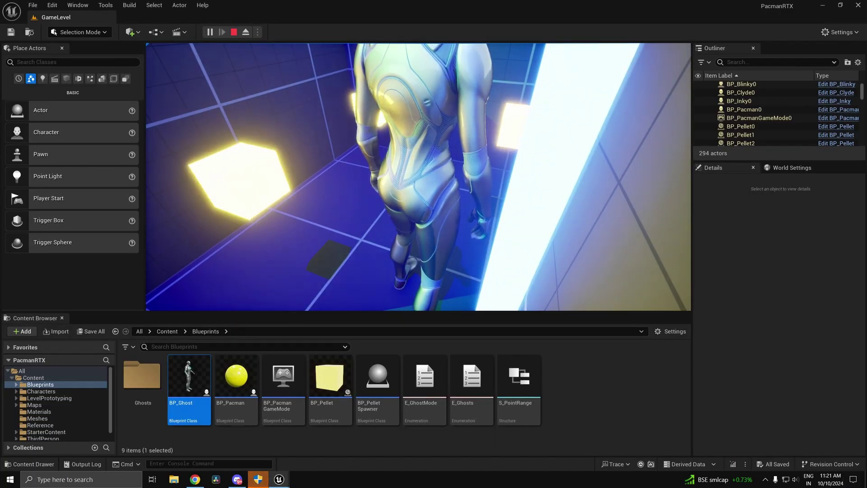
key(F8)
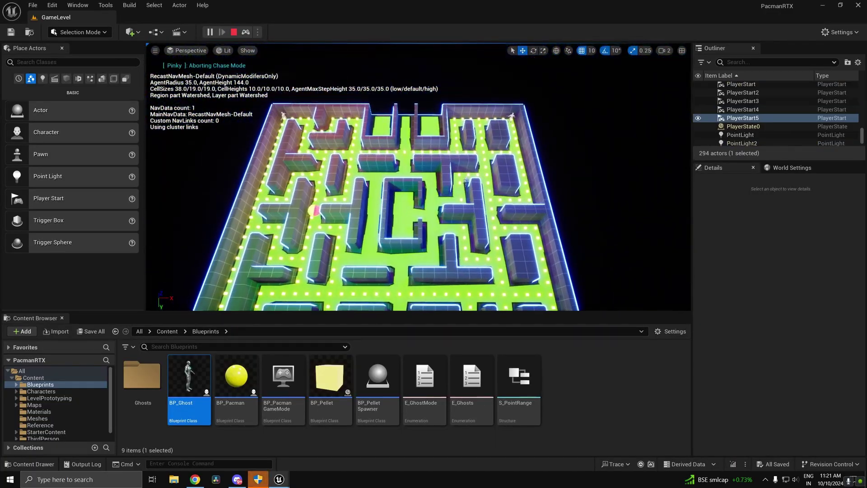
key(w)
right_drag(418, 177, 488, 171)
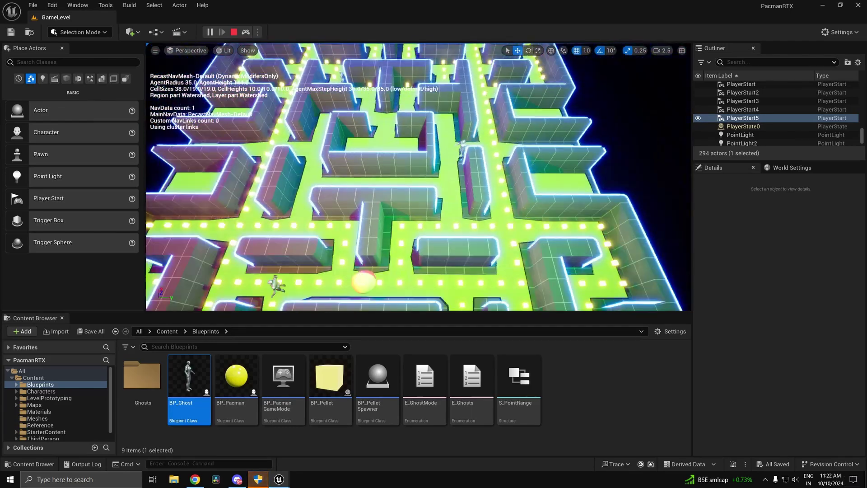
right_drag(418, 178, 418, 203)
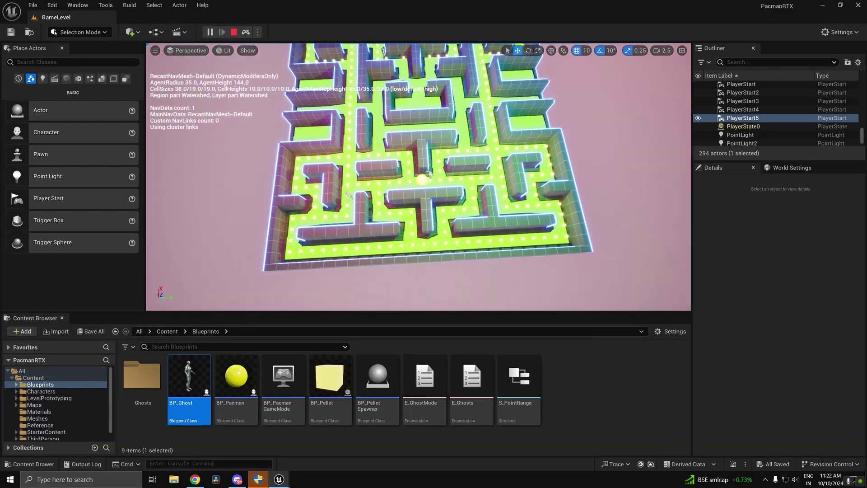
key(Escape)
scroll(764, 143, down, 2)
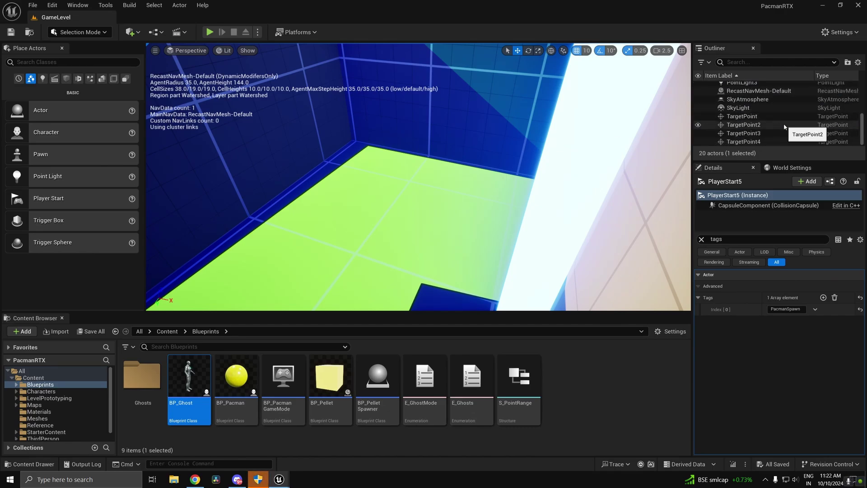
Examine the Player Starts at the ghost house and at Pac-Man's starting spot in the maze
scroll(783, 123, down, 1)
key(s)
right_drag(419, 177, 409, 236)
key(w)
key(w)
key(w)
key(s)
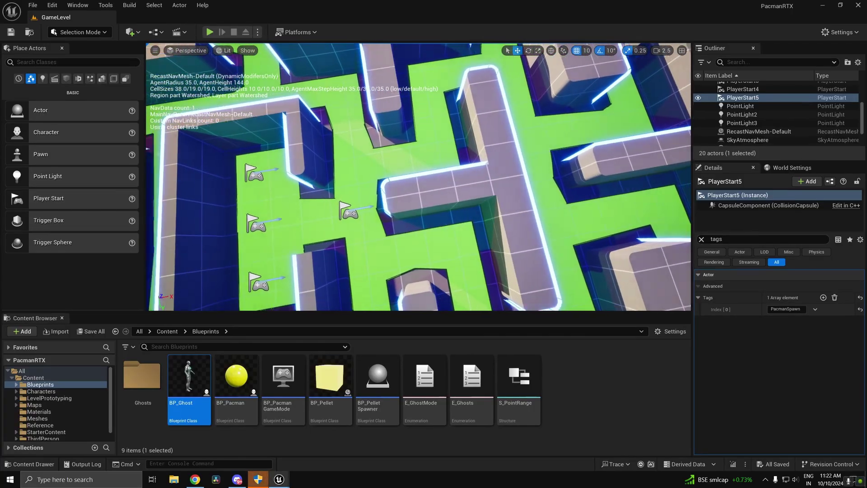
scroll(550, 188, down, 10)
key(w)
right_drag(550, 188, 642, 176)
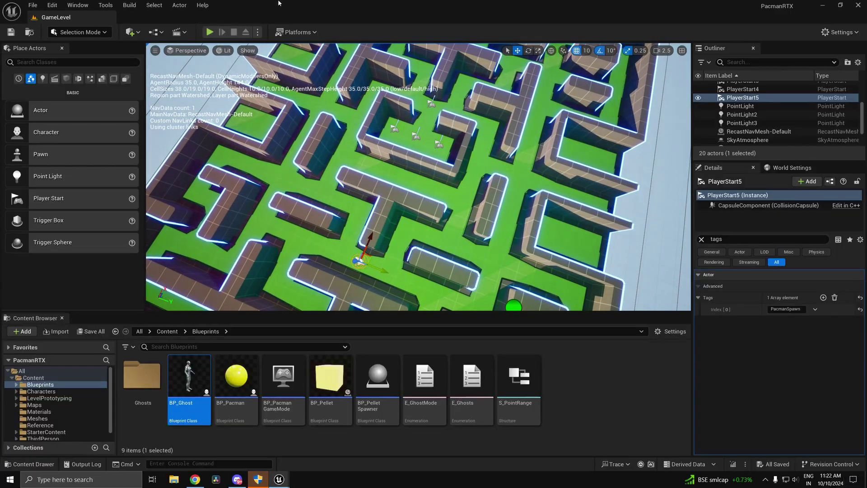
Play the level again and run and jump the character through the maze corridors, collecting pellets
click(215, 30)
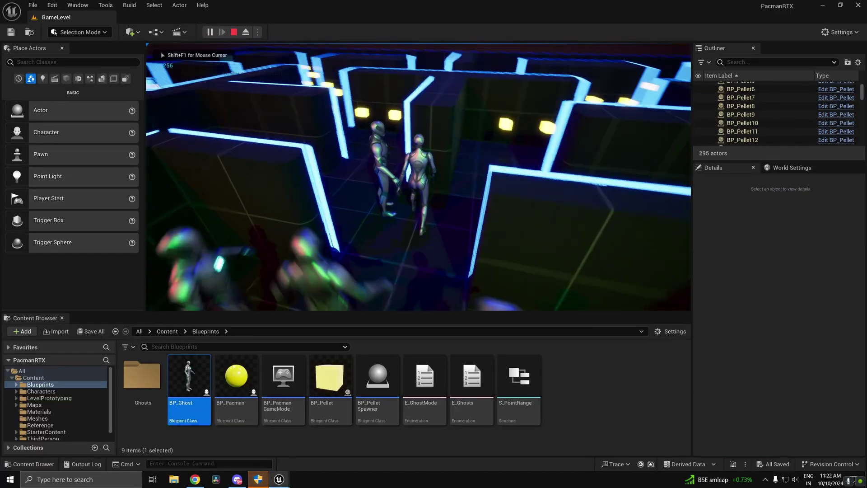
key(w)
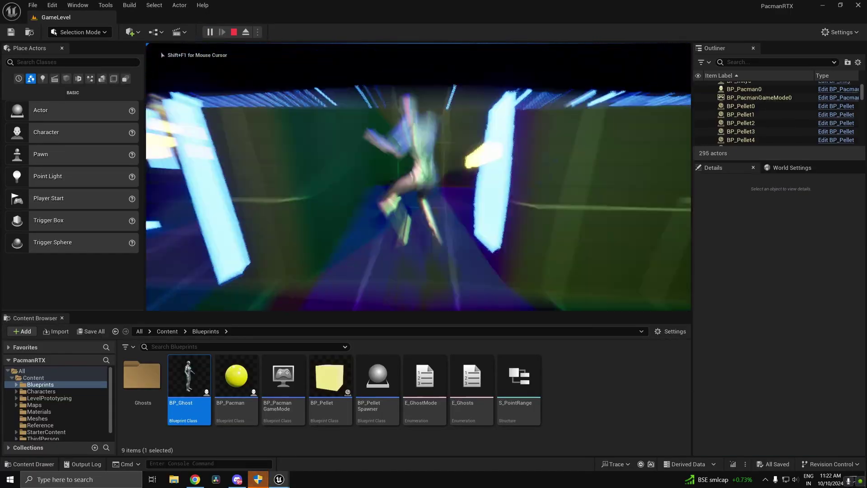
key(space)
key(w)
key(space)
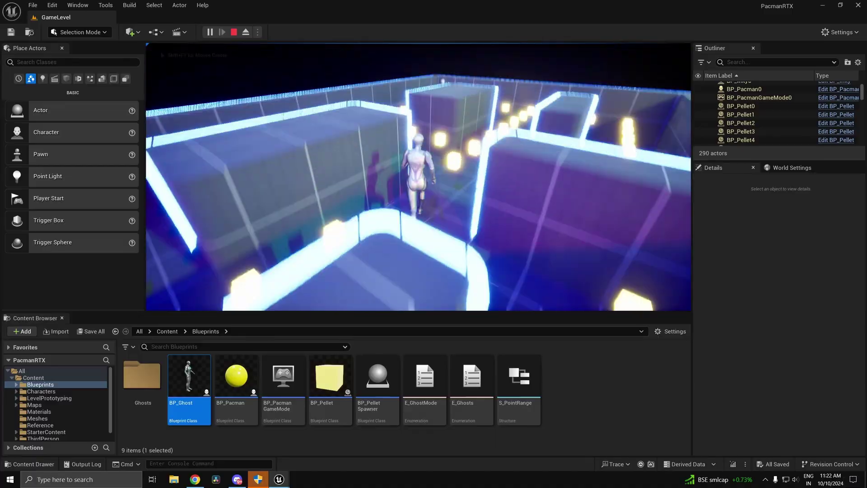
key(w)
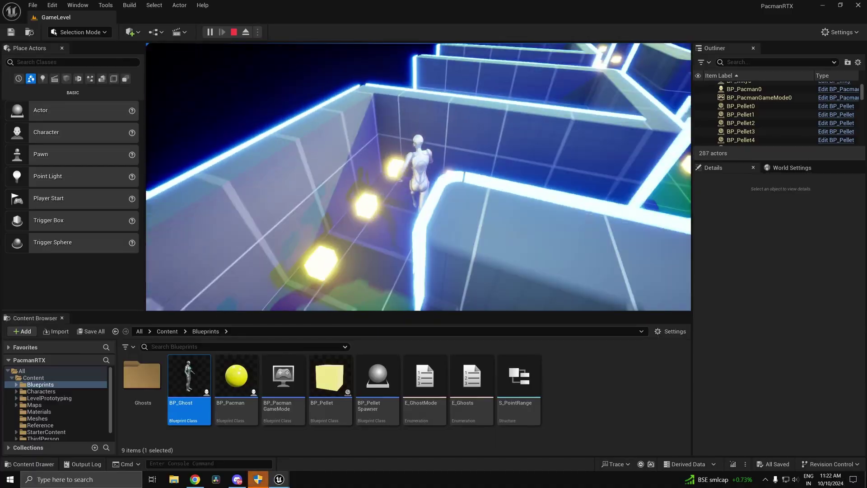
Detach from the player during play, fly over the maze and select the ghost beside the yellow sphere to identify it
key(F8)
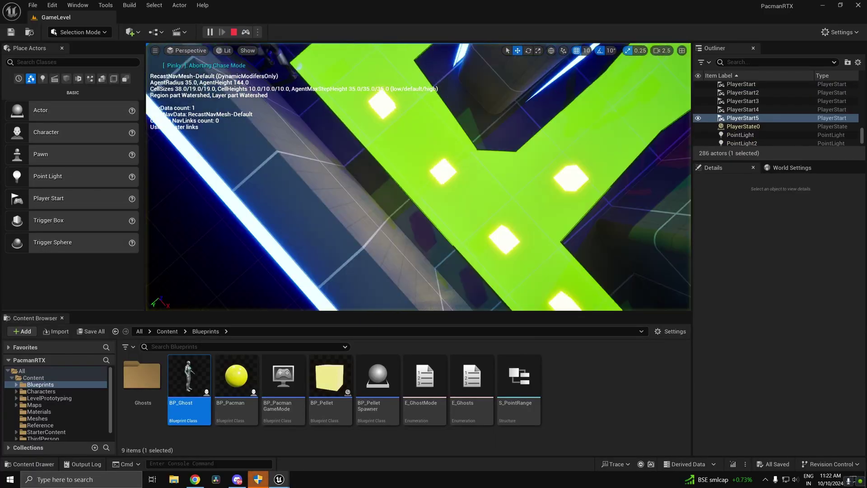
key(w)
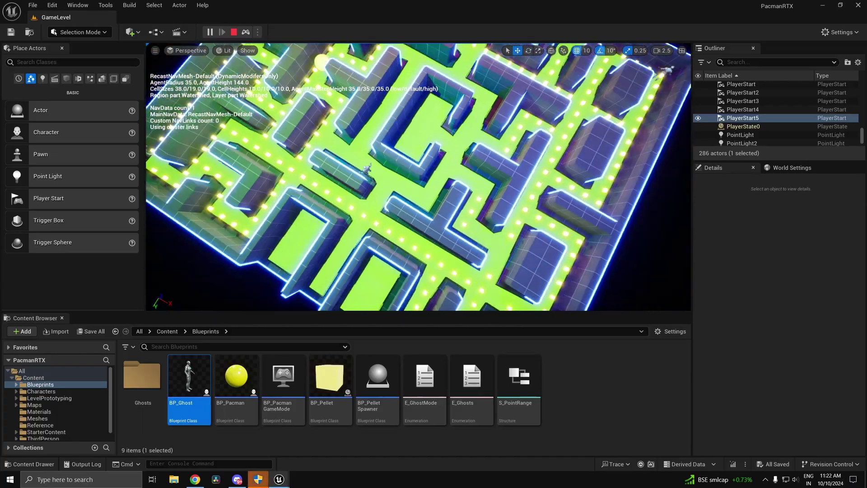
key(s)
right_drag(418, 177, 397, 180)
key(w)
click(436, 155)
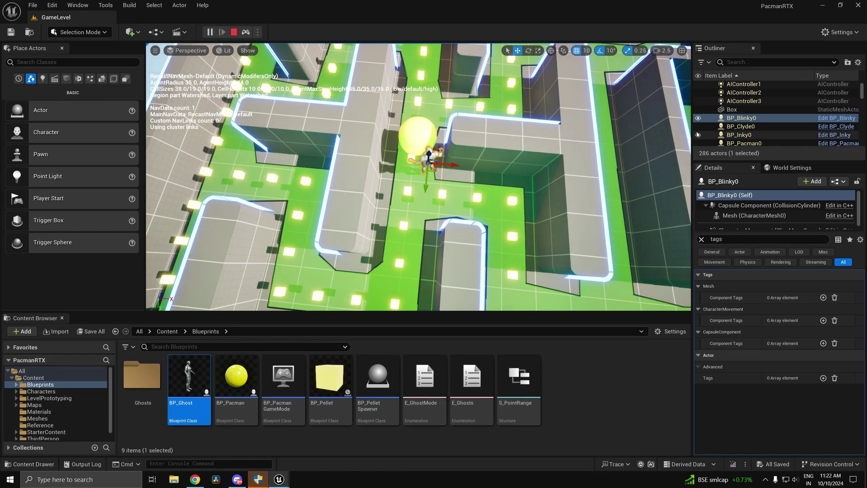
Track down the ghost in the maze's outer corner, select it to identify it, and stop the play session
right_drag(418, 177, 362, 177)
key(w)
key(s)
key(w)
key(a)
key(s)
key(w)
key(s)
click(472, 246)
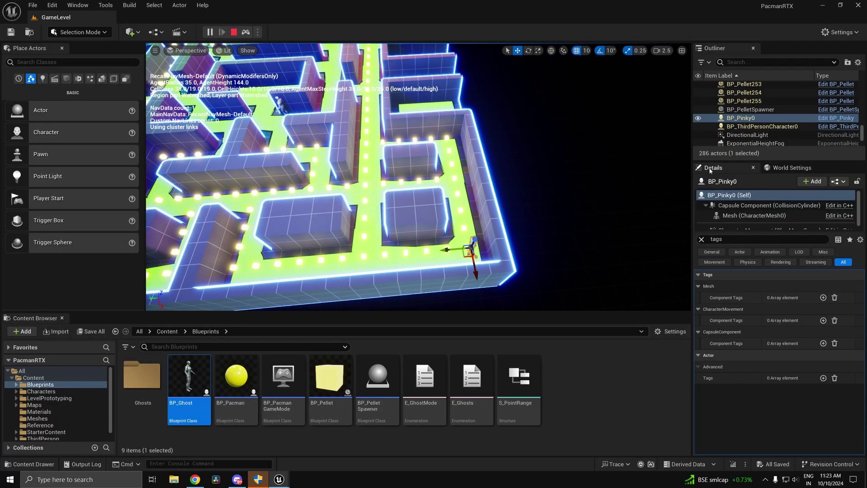
key(Escape)
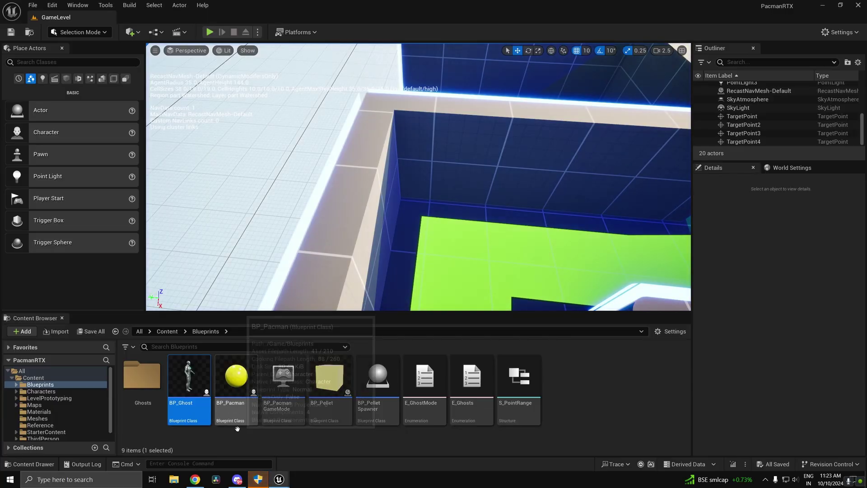
Open the BP_Pinky blueprint from the Ghosts folder and follow its chase logic to the path-result switch and Print String
double_click(142, 375)
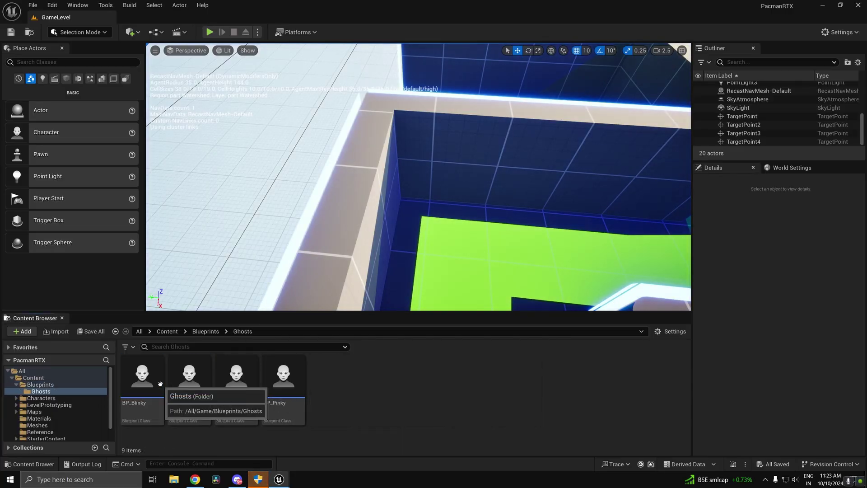
double_click(283, 379)
right_drag(454, 340, 258, 272)
scroll(407, 328, down, 3)
right_drag(639, 395, 440, 355)
scroll(439, 356, up, 3)
right_drag(374, 343, 264, 352)
right_drag(331, 330, 33, 334)
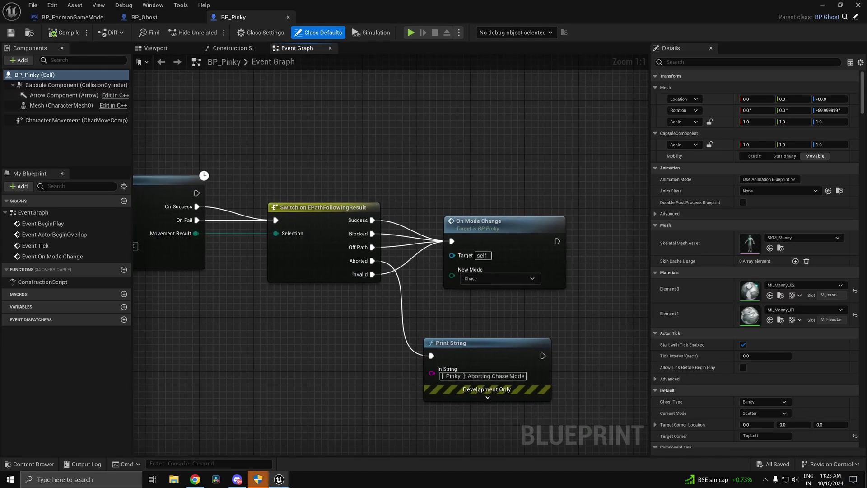
Trace BP_Pinky's chase logic back to the On Mode Change event and review the nodes that follow the ghost-mode switch
right_drag(80, 305, 351, 284)
right_drag(406, 276, 575, 296)
scroll(581, 286, down, 3)
right_drag(481, 304, 567, 304)
right_drag(362, 286, 596, 304)
right_drag(320, 280, 450, 301)
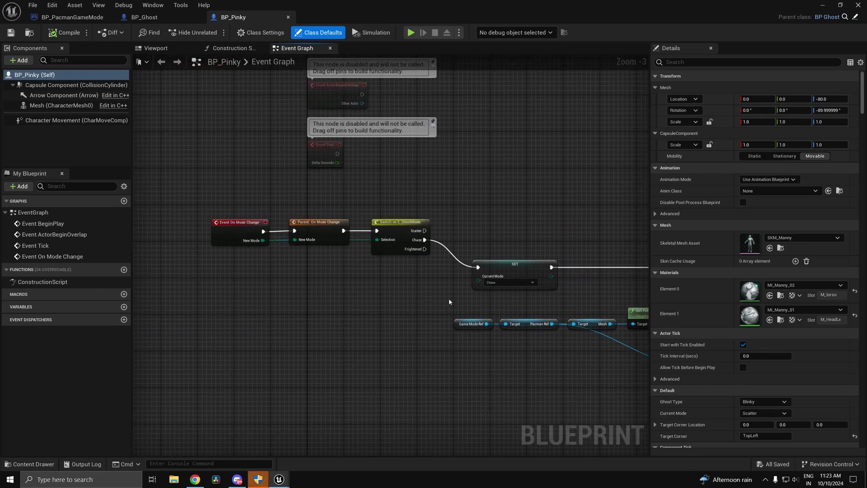
right_drag(549, 305, 151, 257)
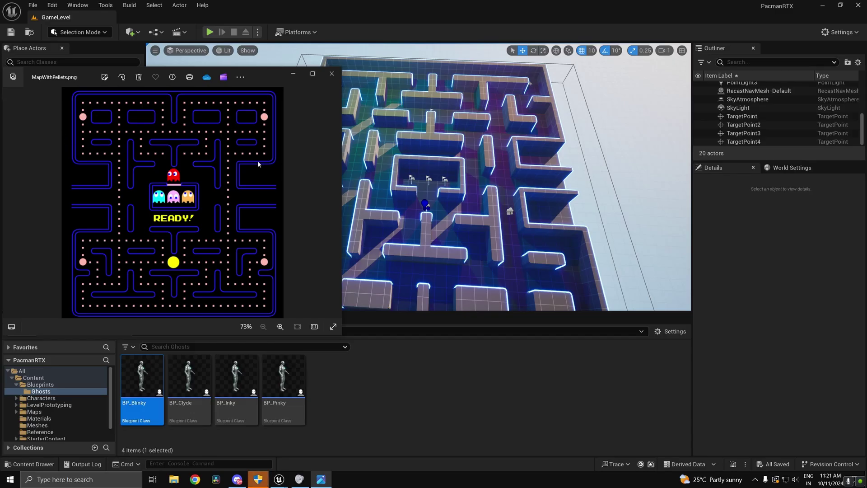
Compare the maze level with the MapWithPellets.png reference image, then inspect the maze's lower corner up close
click(292, 74)
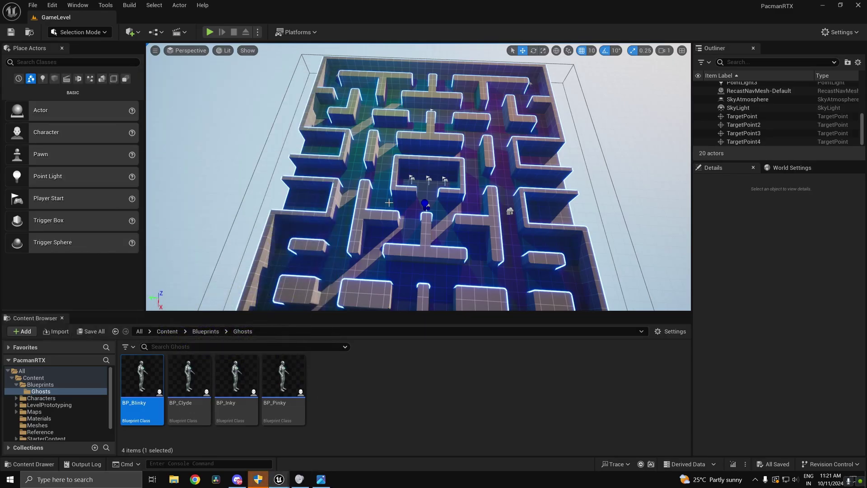
right_drag(277, 207, 459, 242)
key(alt+Tab)
key(alt+Tab)
key(alt+Tab)
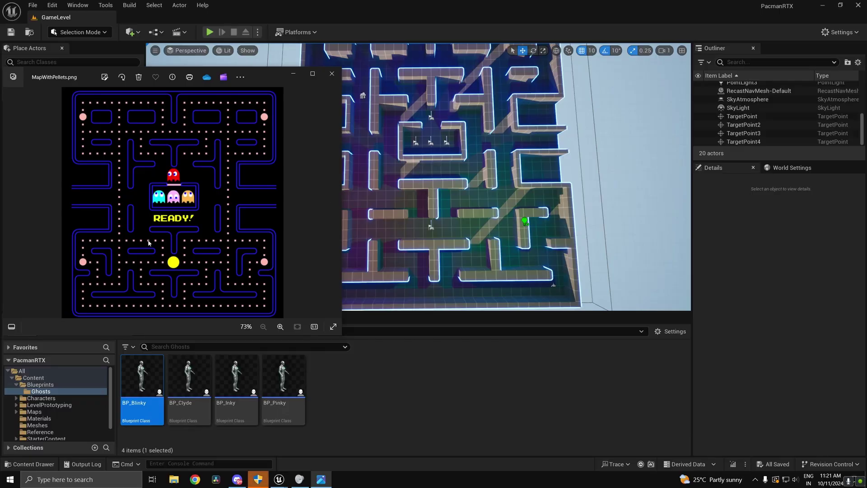
key(alt+Tab)
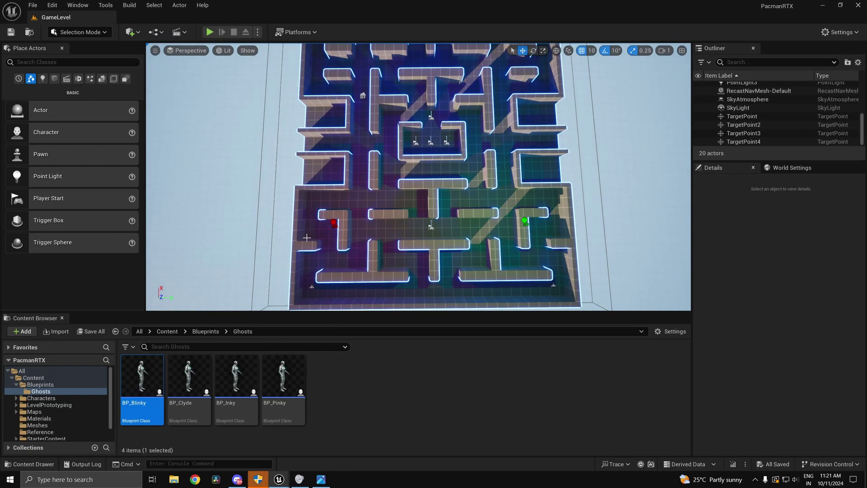
right_drag(307, 238, 194, 212)
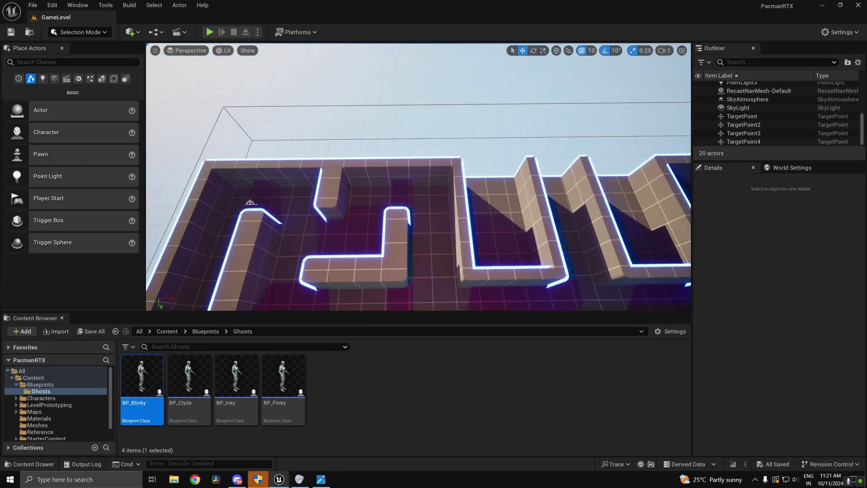
right_drag(345, 248, 222, 244)
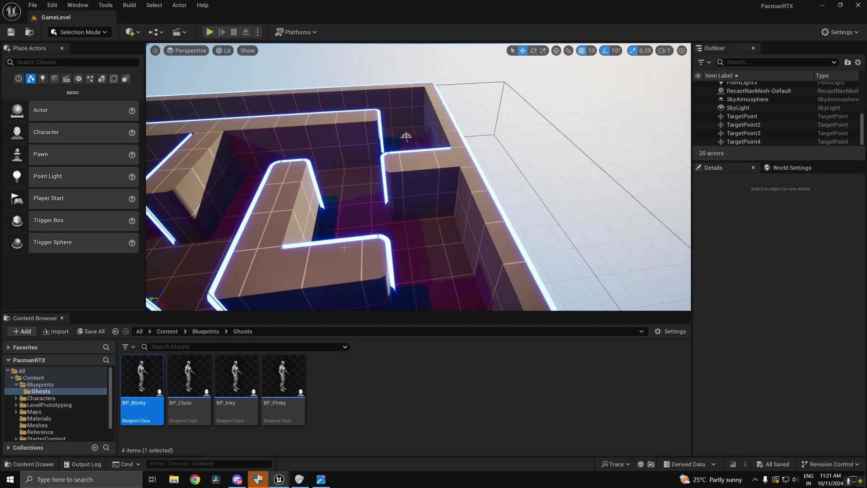
Open BP_PelletSpawner from the Blueprints folder, review its SpawnActor BP Pellet node with the coordinate inputs, and return to the level
click(205, 331)
click(167, 331)
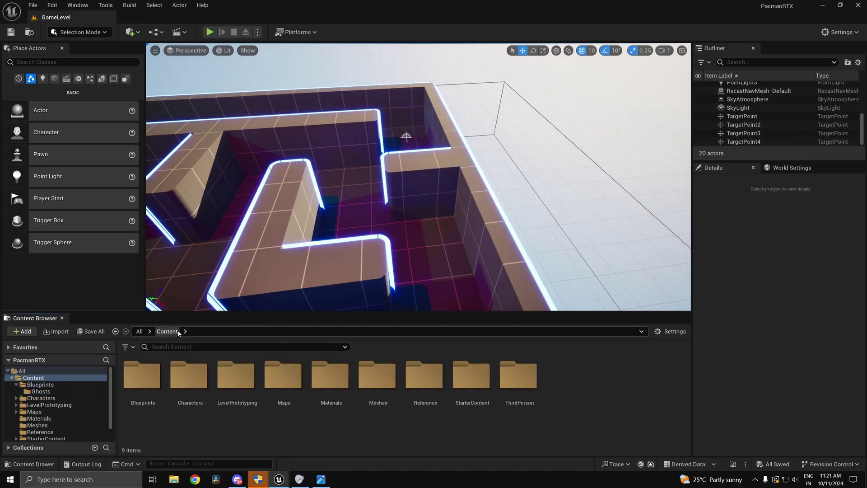
double_click(154, 386)
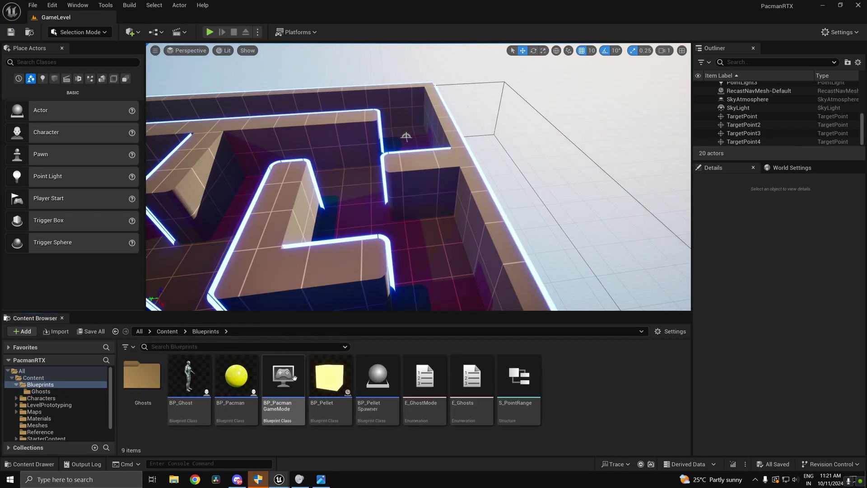
double_click(394, 379)
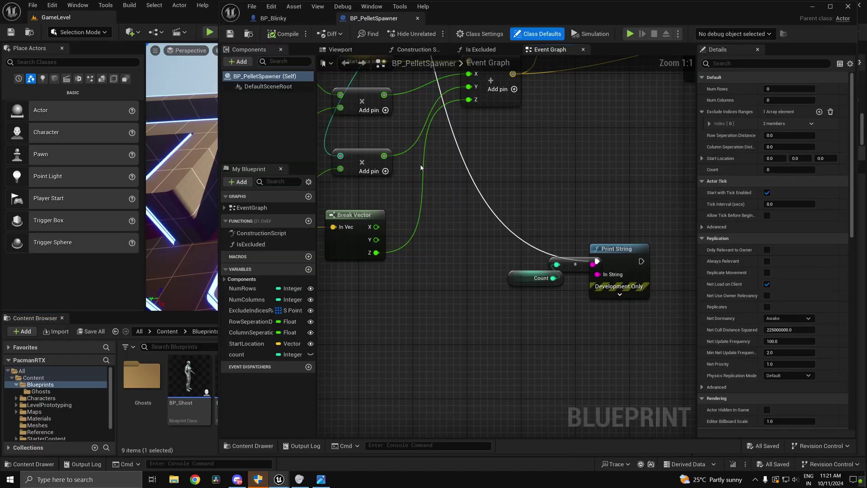
click(830, 7)
scroll(522, 185, down, 4)
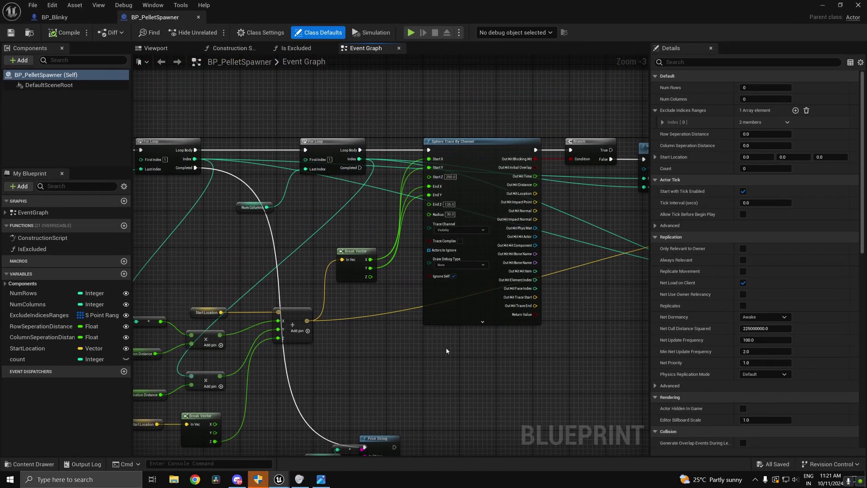
right_drag(560, 331, 113, 323)
scroll(413, 305, up, 3)
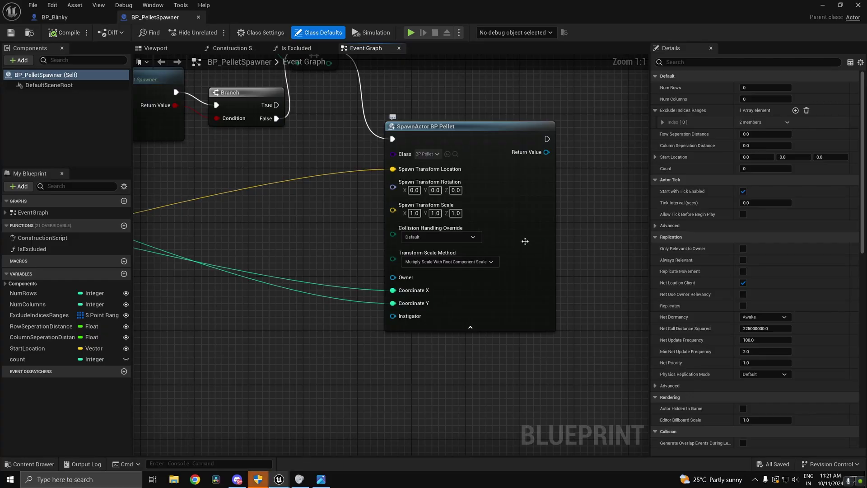
click(822, 5)
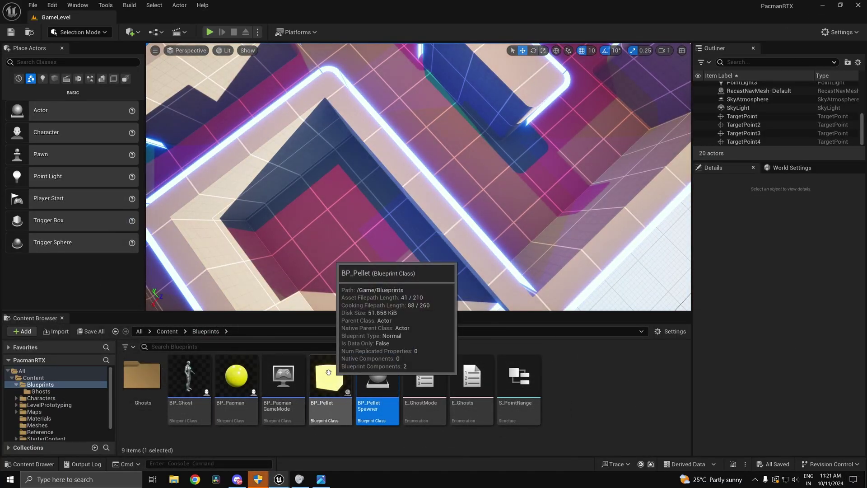
Open BP_Pellet, add a Text Render component, and raise it above the cube to a Z location of 40
click(346, 379)
double_click(347, 378)
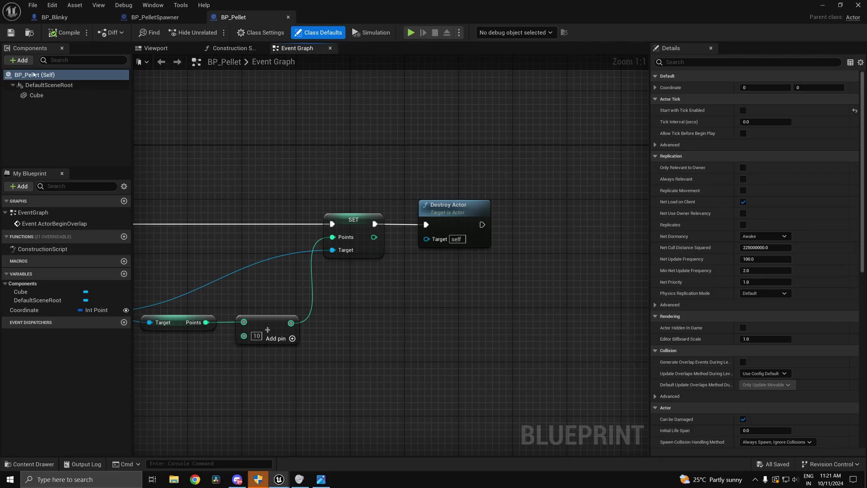
click(20, 61)
text(text)
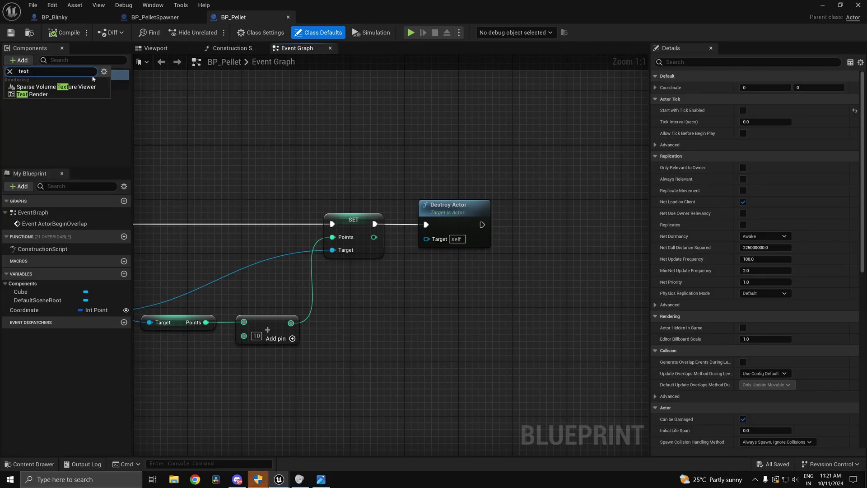
click(55, 96)
click(162, 51)
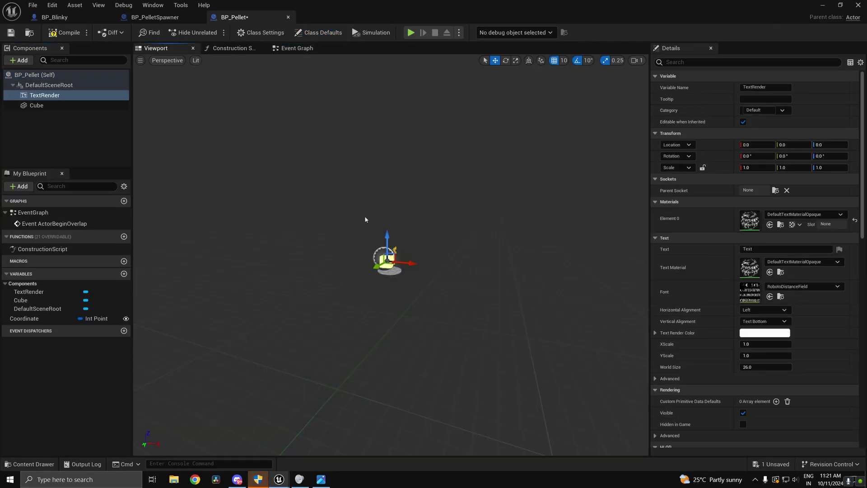
drag(383, 256, 383, 217)
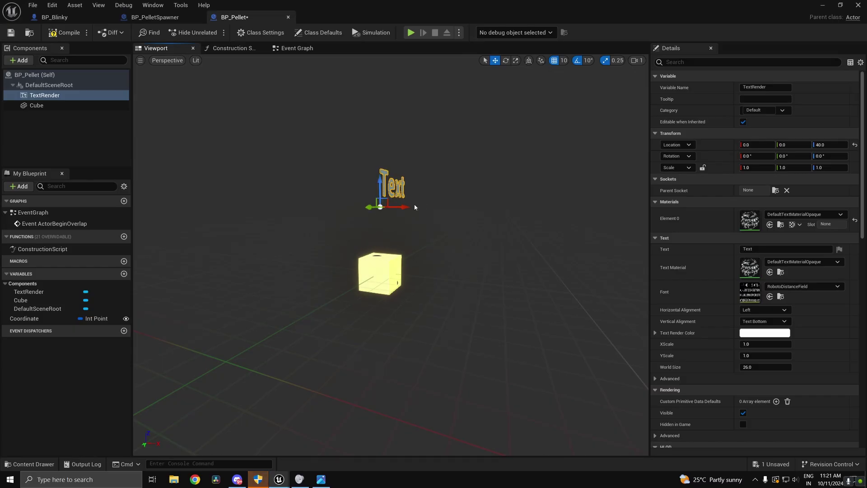
Set the Text Render's horizontal alignment to Center and open BP_Pellet's Event Graph
click(763, 310)
click(754, 325)
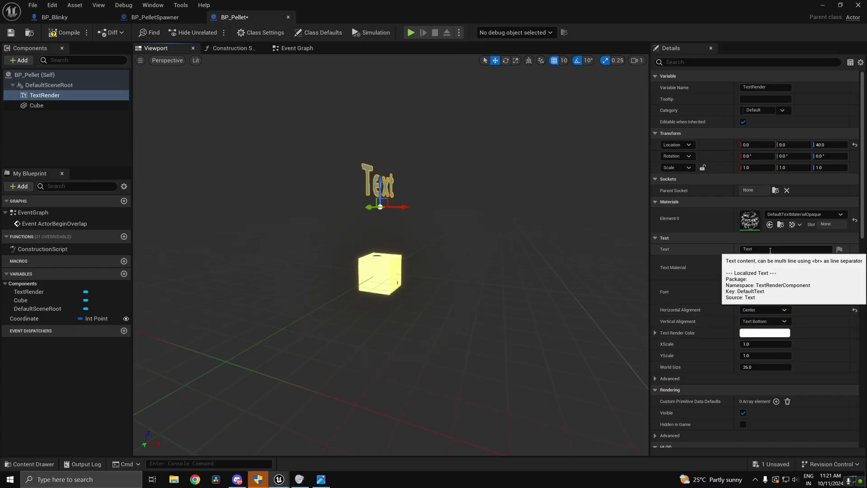
click(296, 49)
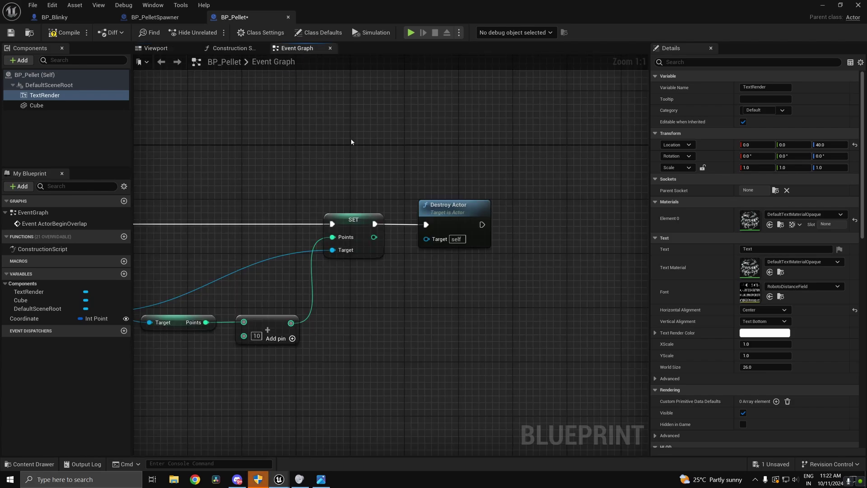
Add an Event BeginPlay node in an empty area of BP_Pellet's Event Graph
right_drag(244, 155, 438, 277)
scroll(438, 276, down, 5)
right_drag(377, 283, 459, 288)
scroll(460, 289, up, 3)
scroll(460, 288, up, 2)
scroll(384, 235, down, 3)
right_drag(384, 235, 424, 452)
scroll(441, 385, down, 4)
right_drag(387, 357, 354, 319)
right_click(353, 318)
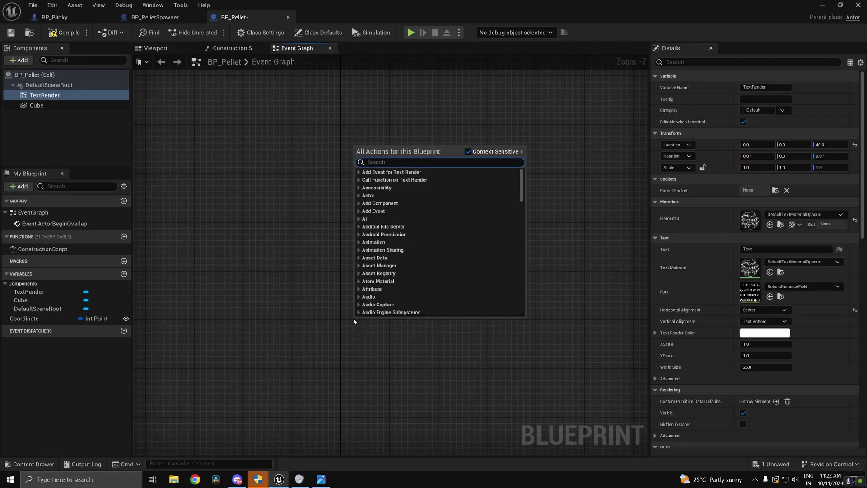
text(begin)
key(Return)
scroll(365, 323, up, 7)
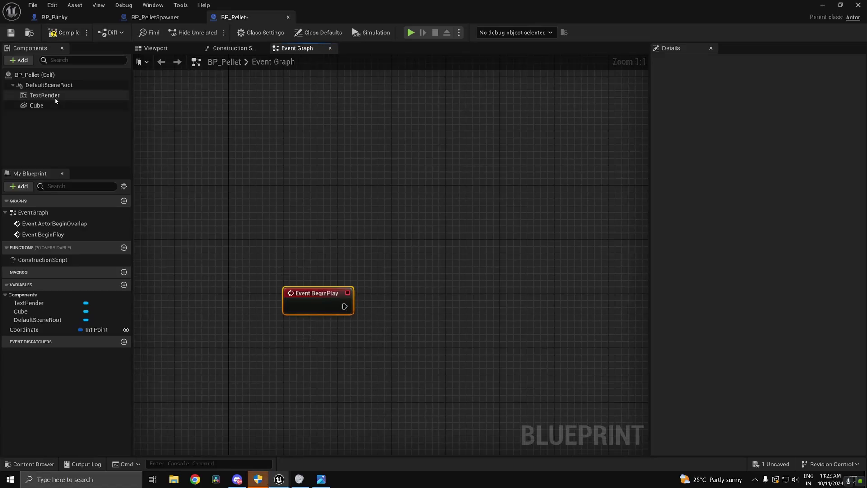
Add a Set Text node for the Text Render, run from Event BeginPlay, with a Format Text node feeding its Value
drag(44, 95, 410, 381)
text(set tex)
click(415, 251)
text(form)
key(Return)
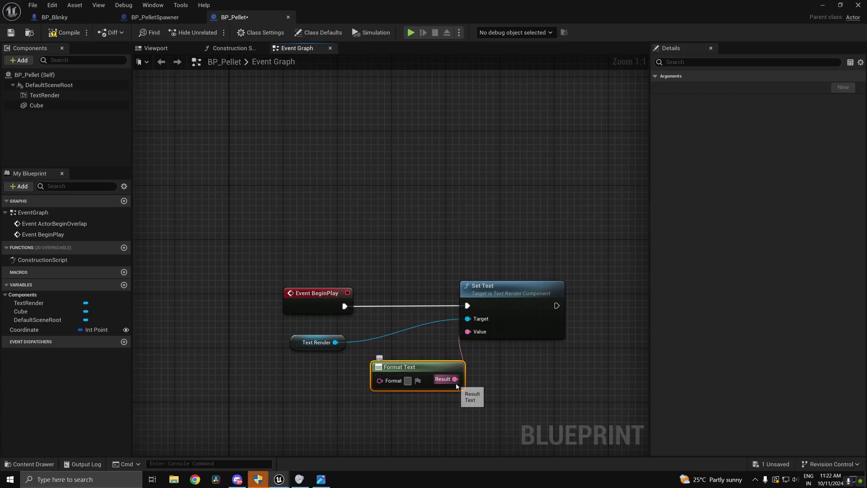
Get the Coordinate variable, split it into X and Y, and connect both to the Format Text node using the format {x},{y}
drag(44, 330, 206, 391)
click(217, 409)
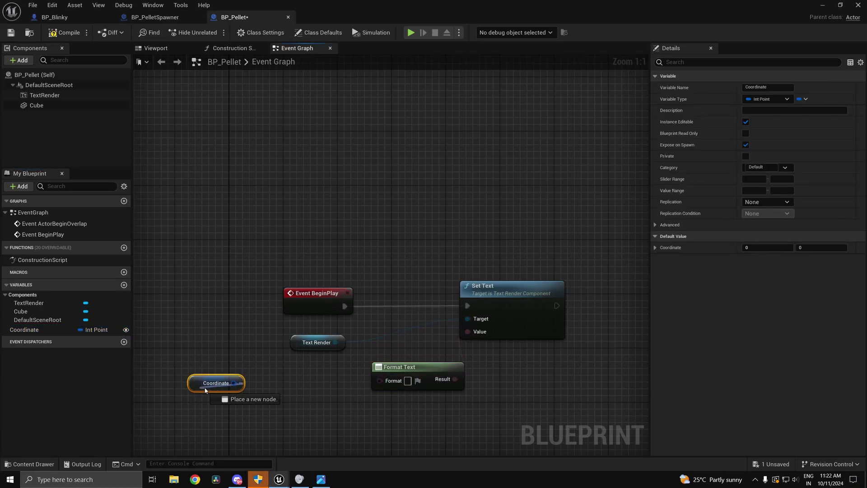
right_click(235, 387)
click(257, 424)
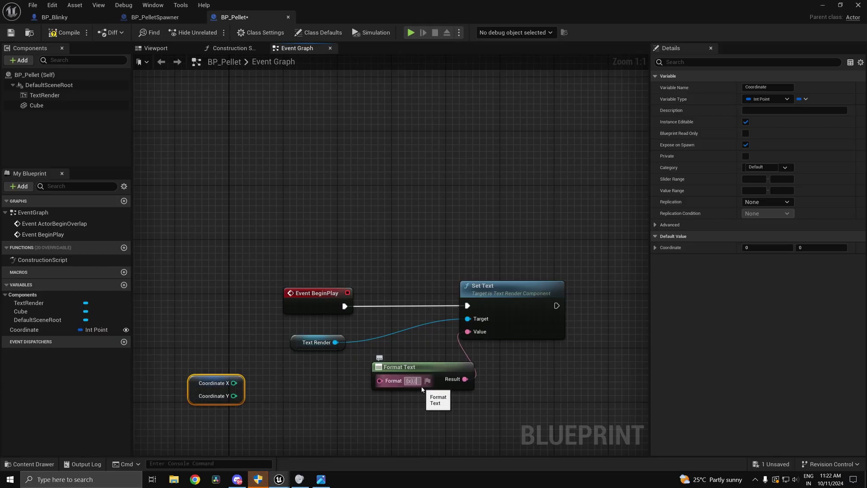
click(357, 407)
drag(234, 396, 386, 412)
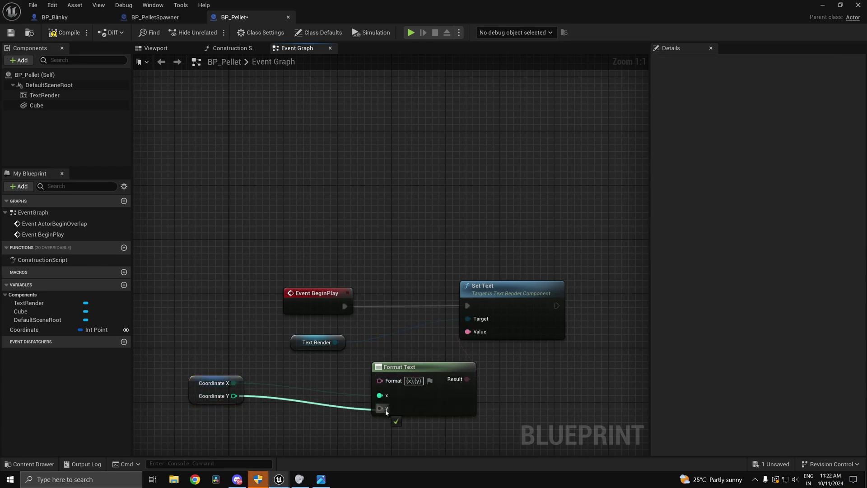
Play the level, detach from the player to view the labelled pellets from above, and compare the maze with MapWithPellets.png
click(822, 4)
click(210, 32)
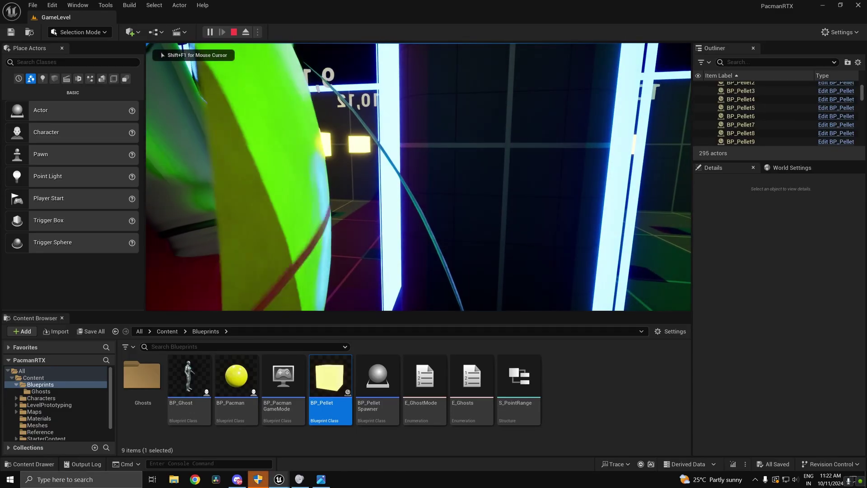
key(F8)
key(s)
right_drag(418, 176, 420, 226)
scroll(418, 177, up, 5)
key(s)
key(w)
key(s)
key(w)
key(s)
key(w)
key(alt+Tab)
key(alt+Tab)
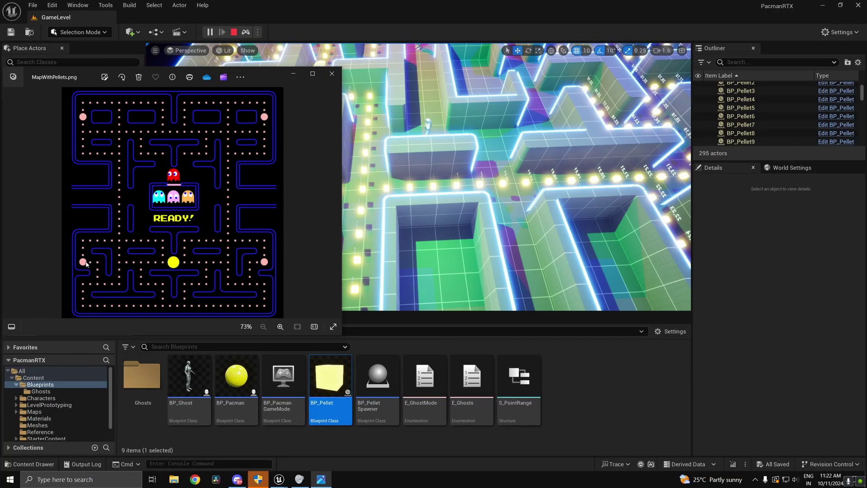
Fly to the maze's lower corners in the running level, read the pellet coordinate labels there, and stop playing
key(s)
right_drag(588, 235, 691, 221)
key(s)
key(w)
key(s)
key(w)
key(s)
key(w)
key(s)
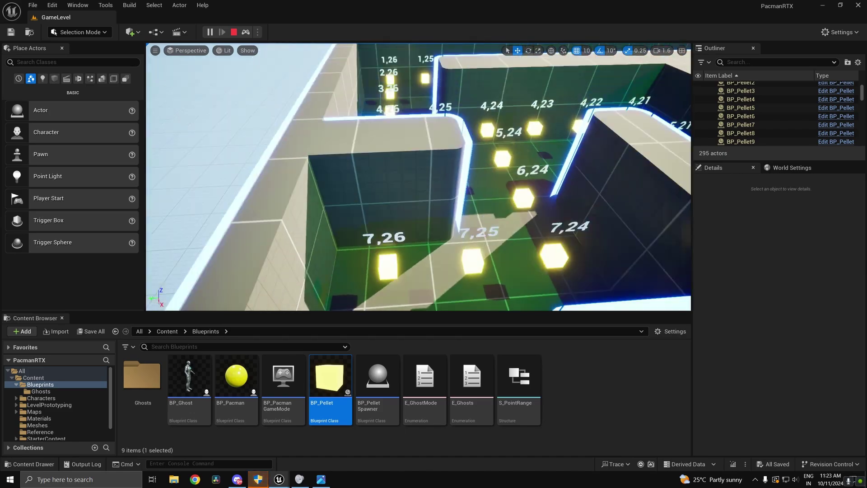
key(Escape)
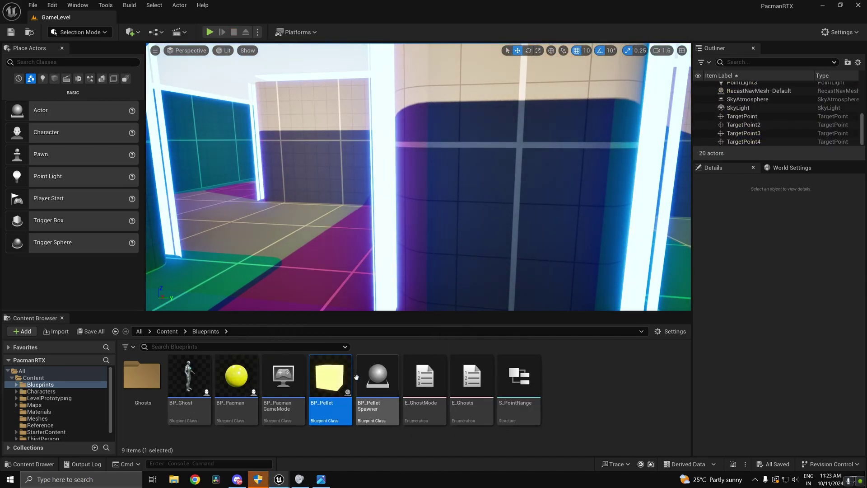
Open BP_PelletSpawner, inspect the default value of its ExcludeIndicesRanges variable, and return to the level
double_click(384, 375)
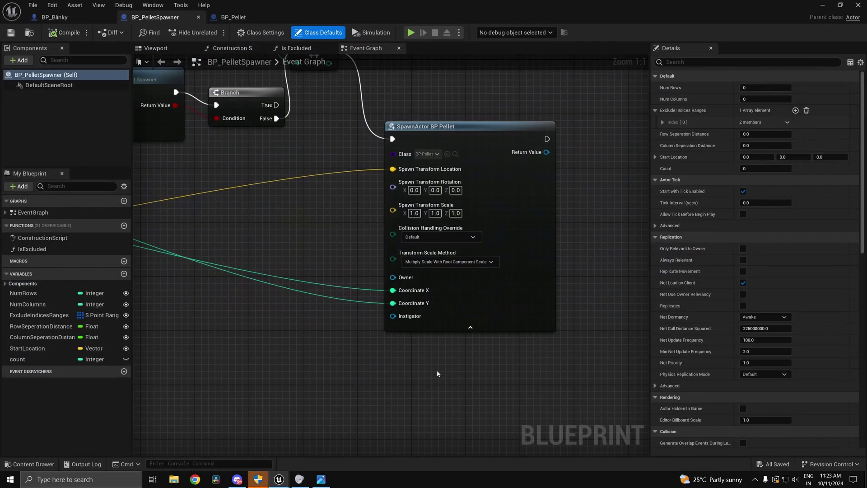
click(59, 315)
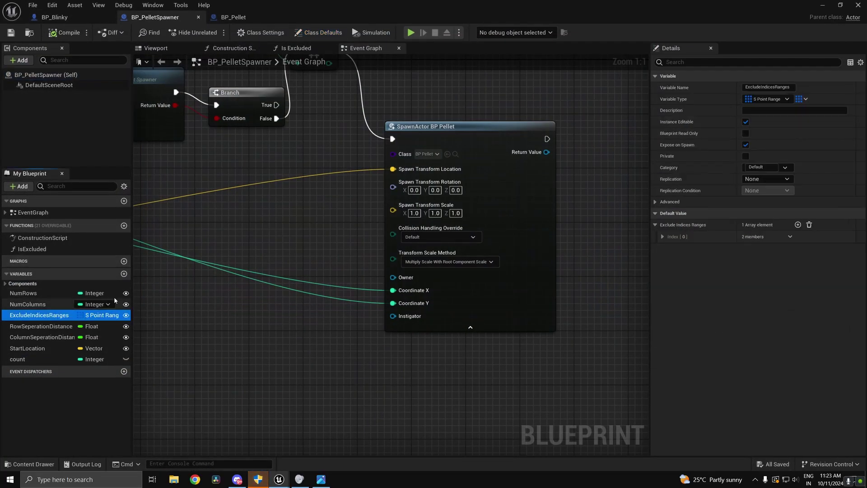
click(663, 237)
click(822, 5)
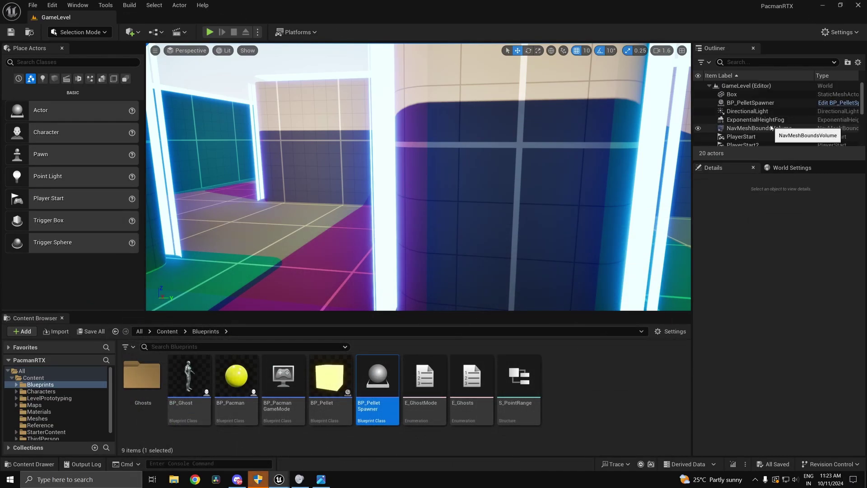
Add an Exclude Indices Ranges element to the level's BP_PelletSpawner, with both range start and range end at 7, 1
scroll(768, 126, down, 4)
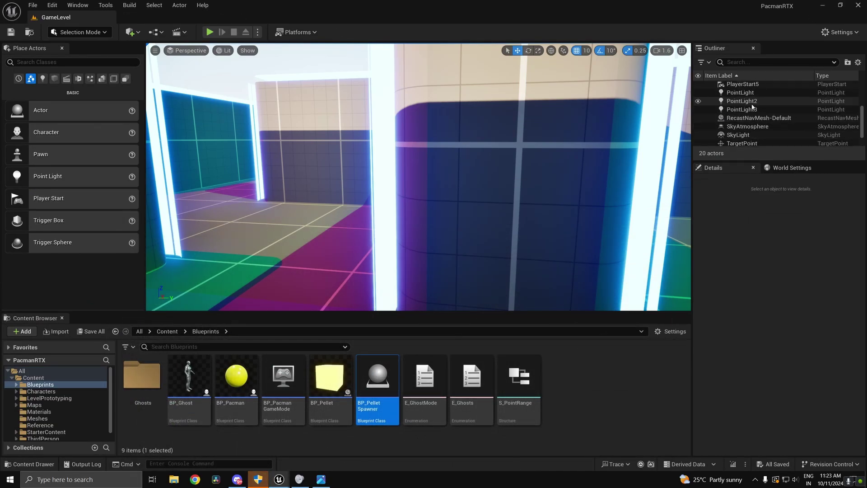
scroll(759, 118, up, 4)
scroll(766, 132, up, 1)
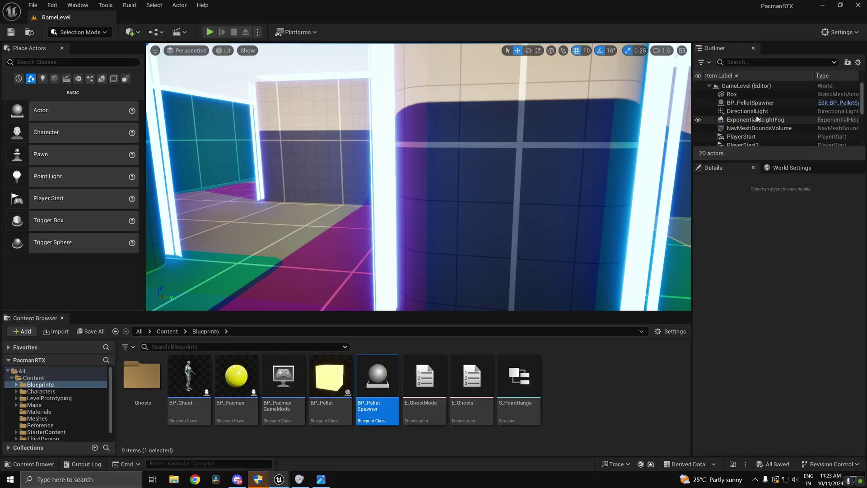
click(762, 103)
scroll(774, 310, up, 2)
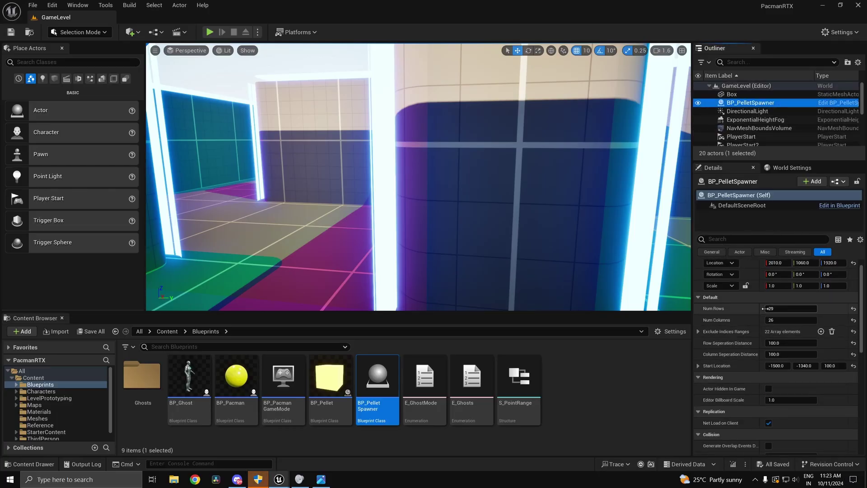
click(699, 332)
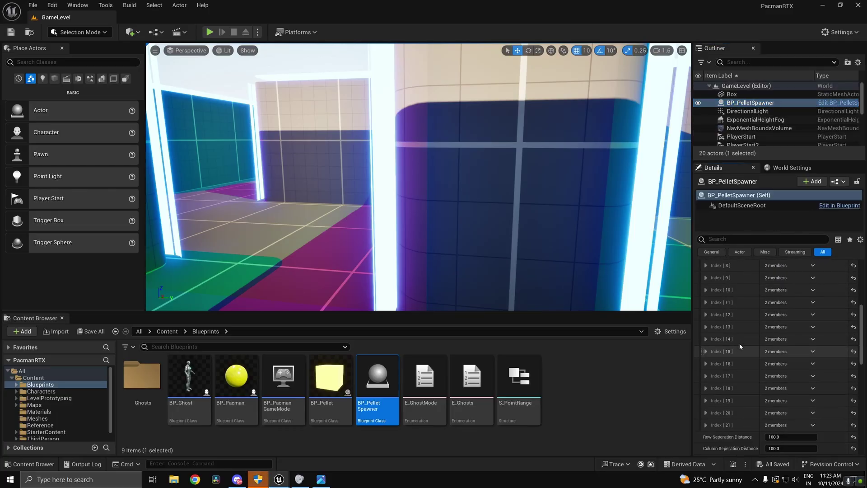
scroll(767, 343, down, 1)
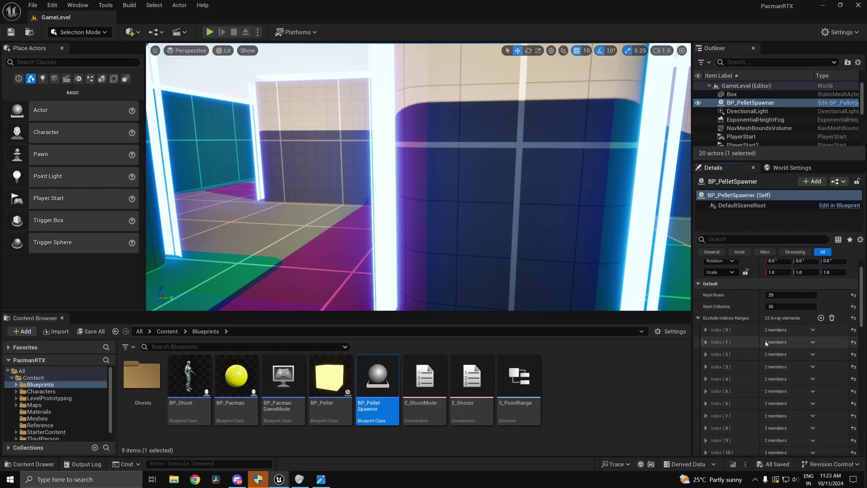
click(822, 318)
scroll(792, 353, down, 5)
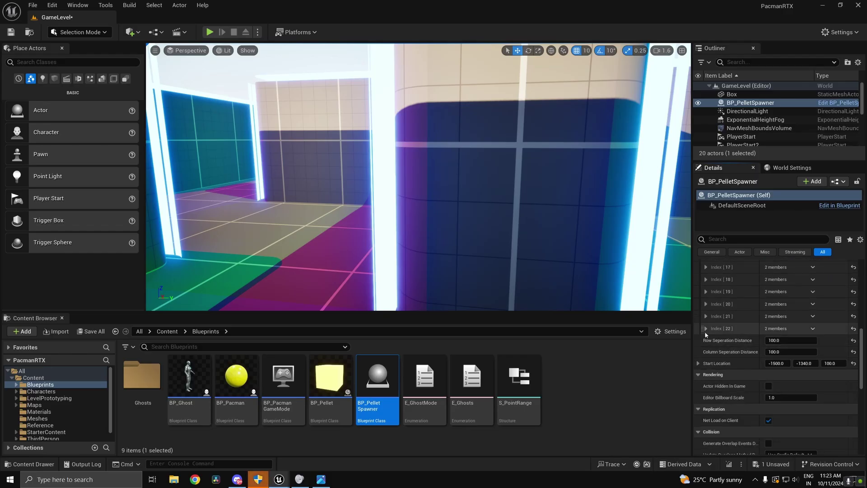
click(706, 328)
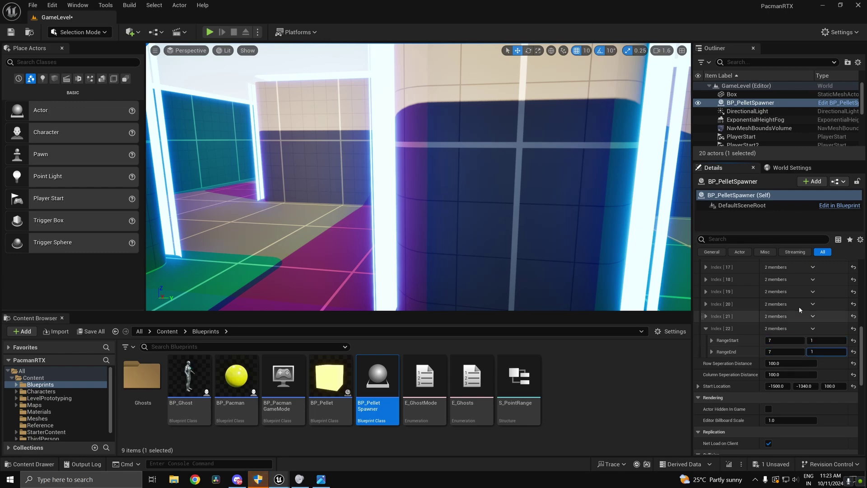
Add another Exclude Indices Ranges element with range start and range end at 7, 26, and save the level
scroll(813, 343, up, 10)
click(821, 345)
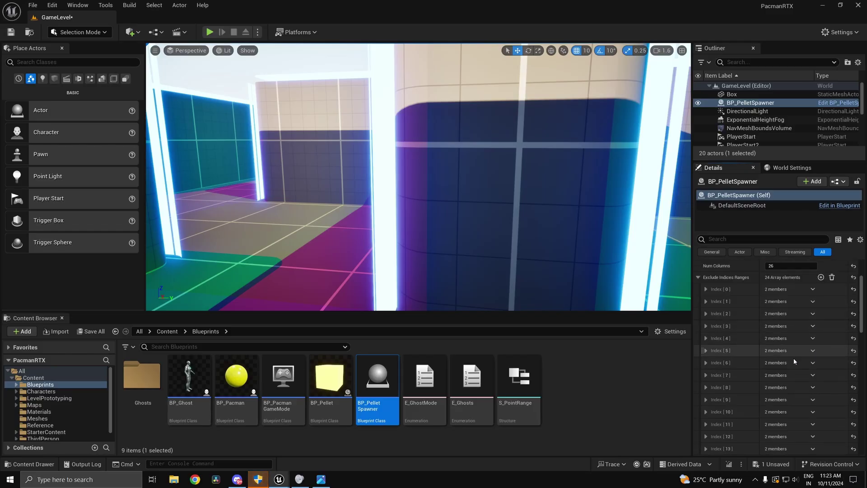
scroll(779, 363, down, 8)
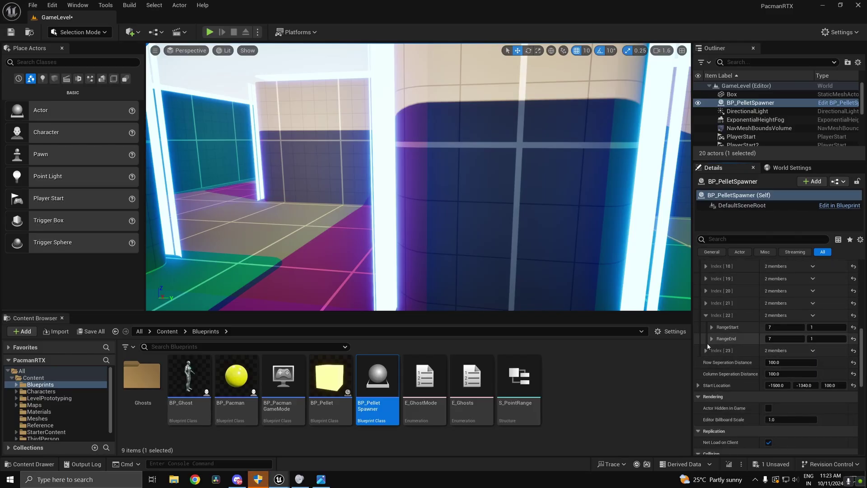
click(707, 350)
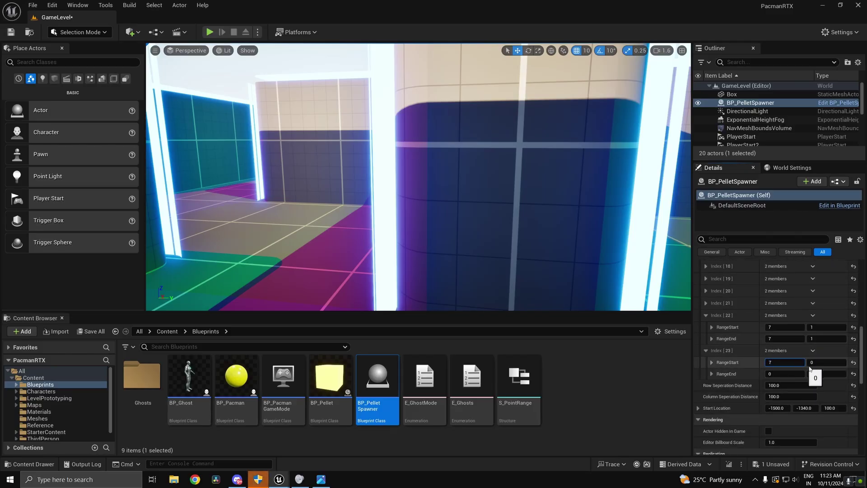
click(828, 363)
text(26)
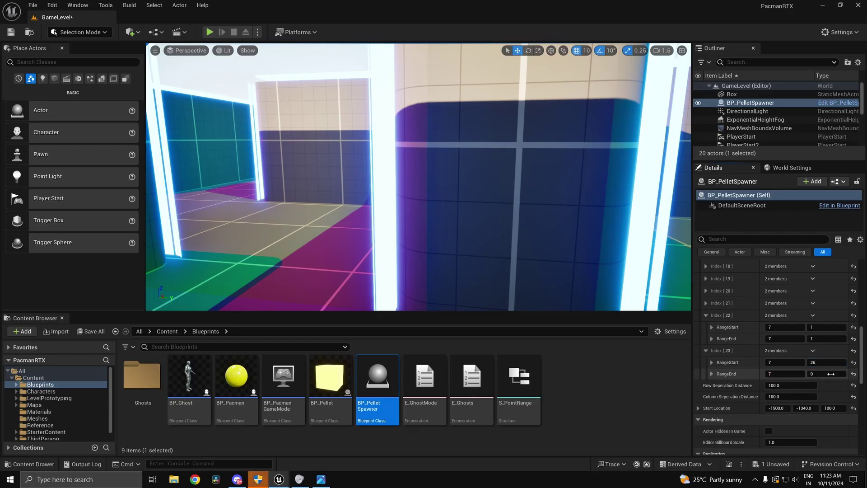
key(ctrl+s)
Play the level and view the maze, pellets and characters from above
mouse_move(488, 196)
right_down()
mouse_move(474, 217)
mouse_move(407, 235)
mouse_move(488, 196)
right_up()
key(s)
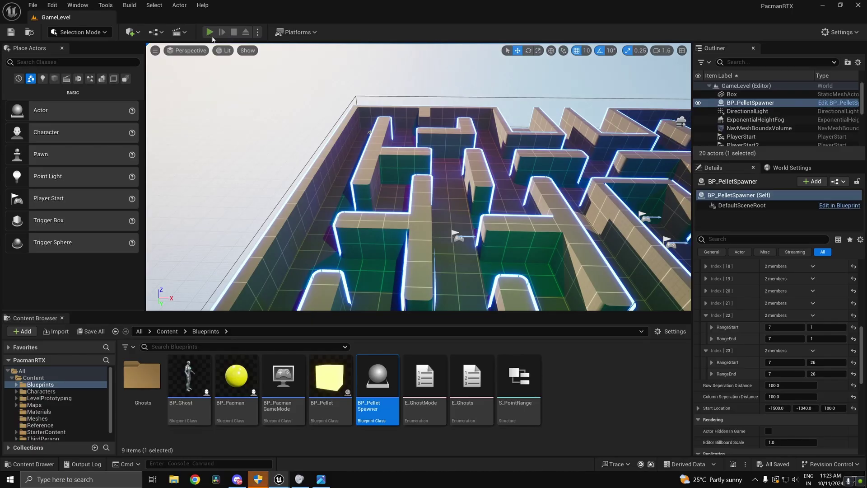
click(210, 33)
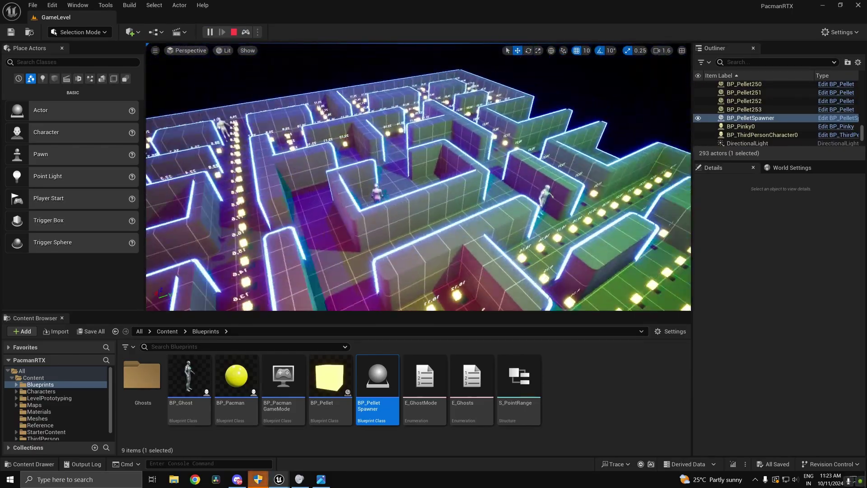
right_drag(419, 176, 371, 94)
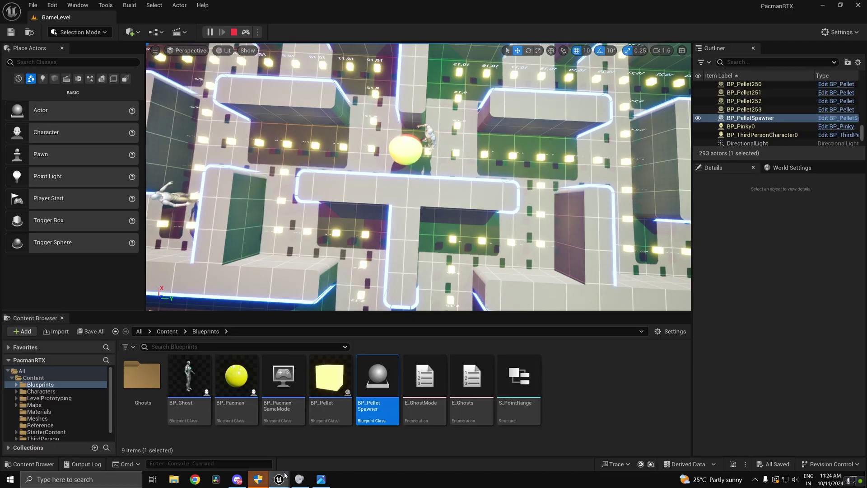
Compare the pellets around Pac-Man's start with the MapWithPellets.png reference image, and close the image
mouse_move(278, 479)
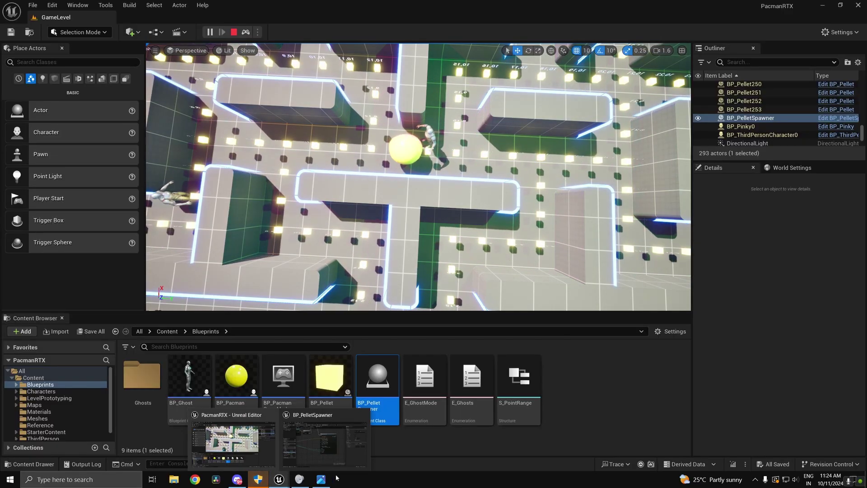
click(321, 479)
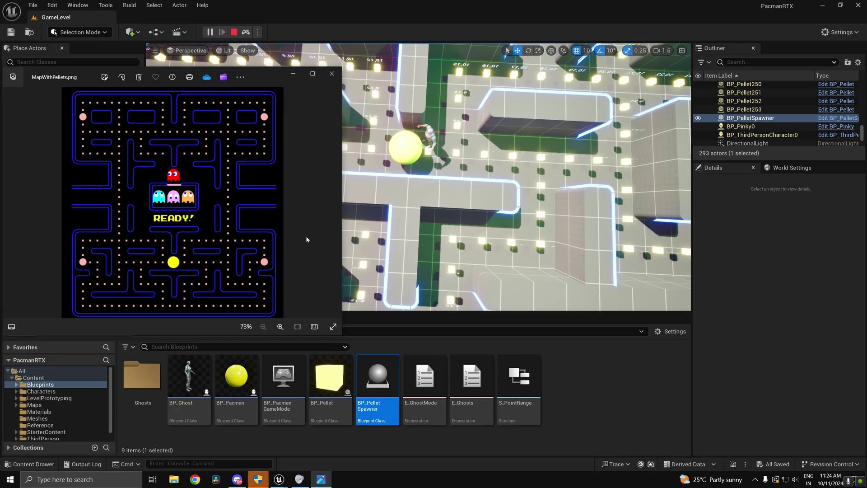
click(332, 75)
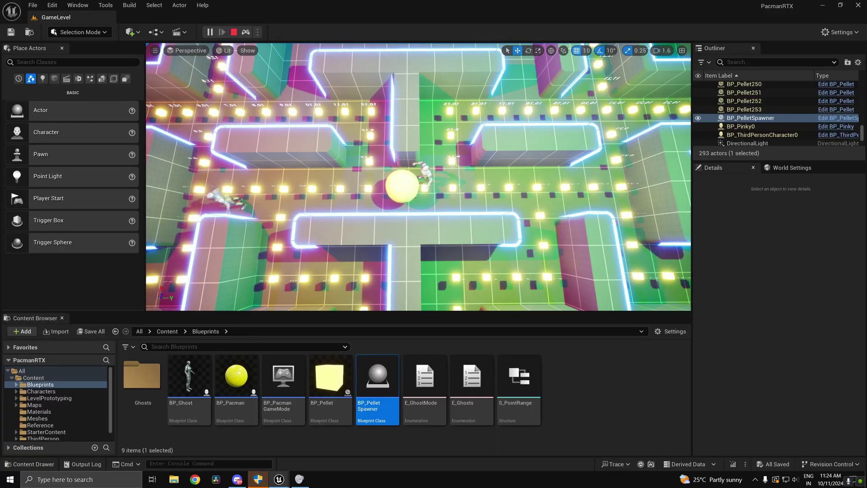
Move Pac-Man aside along his corridor in the running level, read the coordinate labels of the pellets there, and stop playing
click(412, 186)
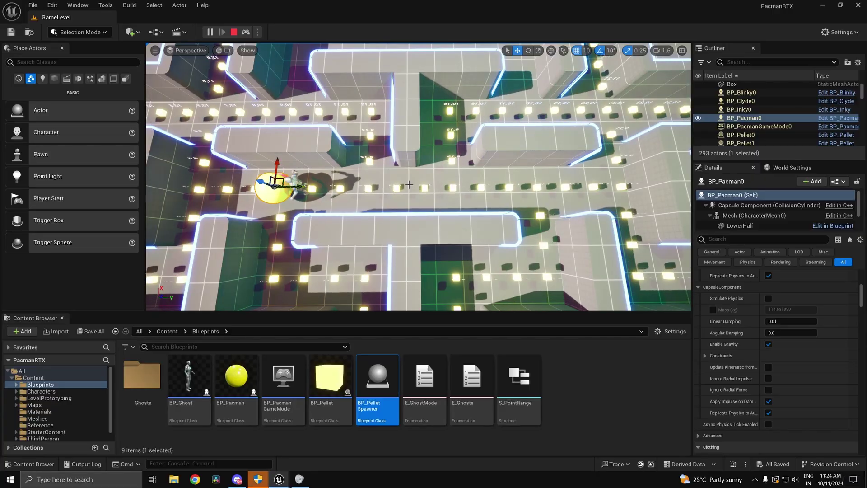
right_drag(409, 184, 208, 199)
key(w)
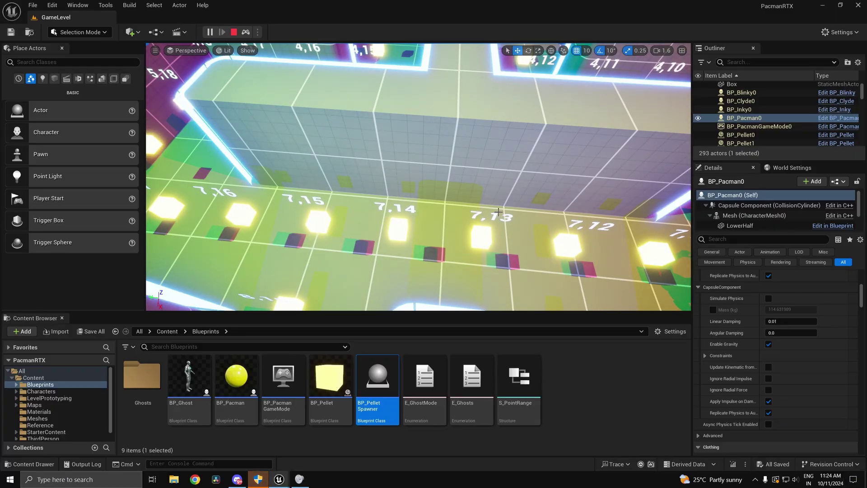
key(Escape)
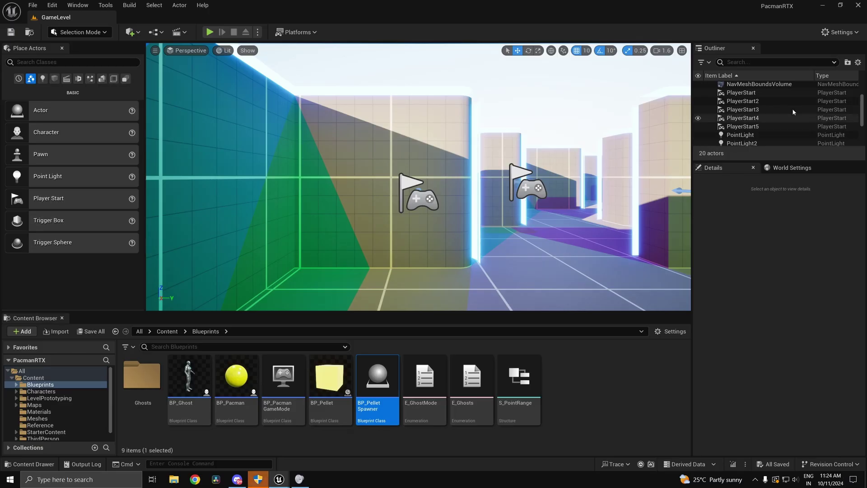
Add another Exclude Indices Ranges element with range start 7, 13 and range end 7, 14, and save the level
scroll(768, 104, up, 1)
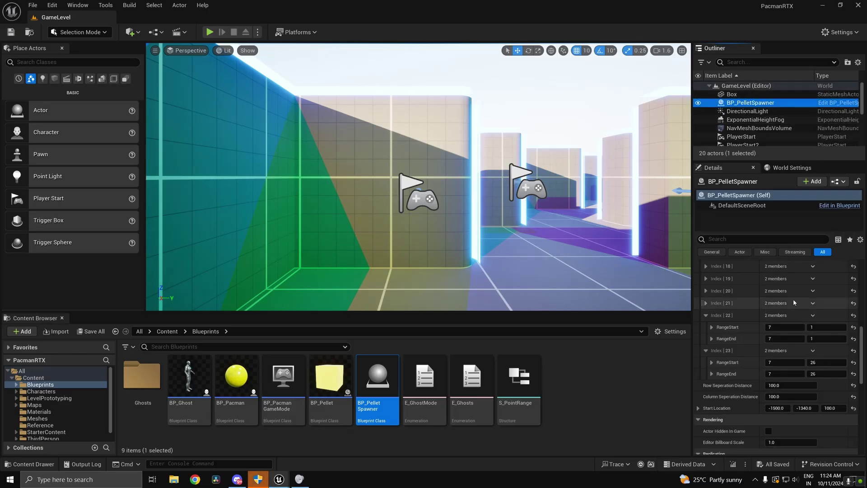
click(701, 315)
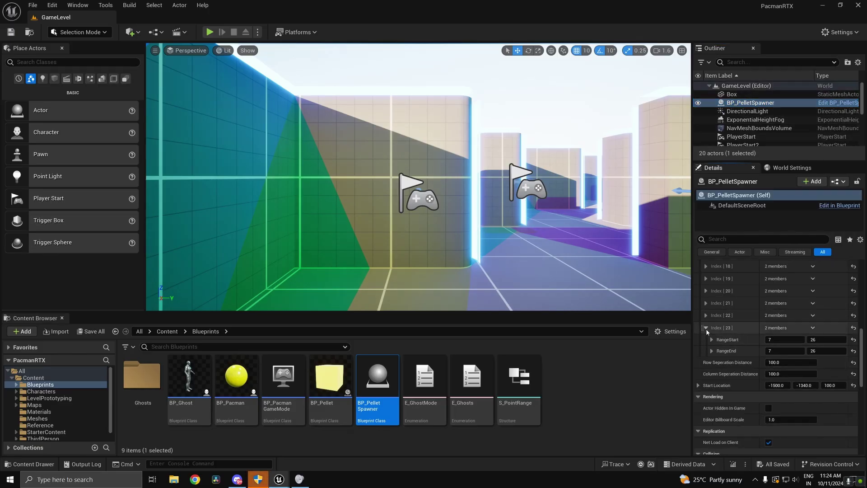
click(706, 328)
scroll(821, 314, up, 10)
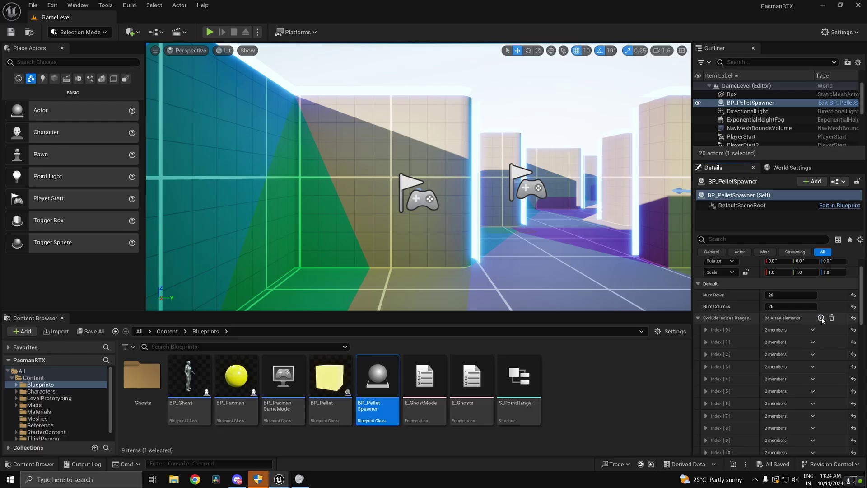
scroll(814, 341, down, 10)
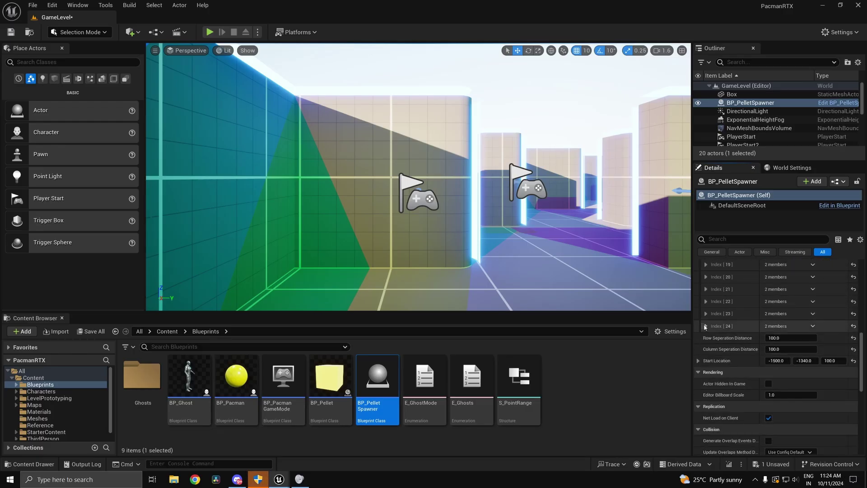
click(706, 327)
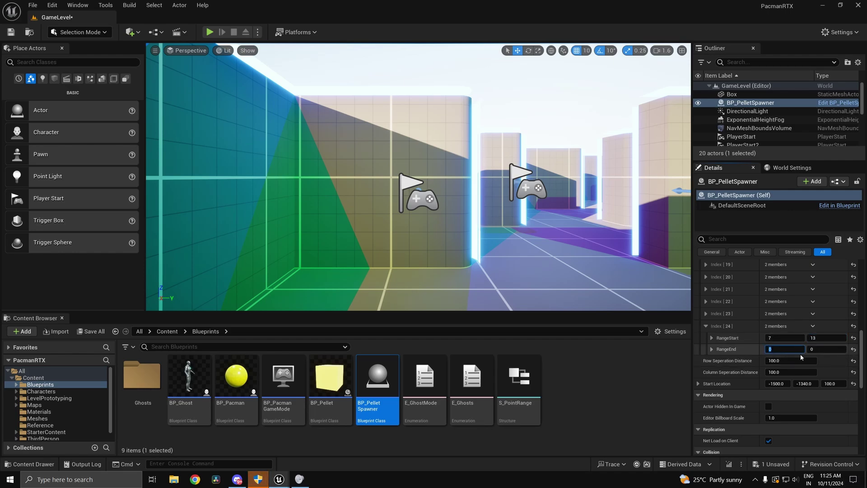
right_drag(533, 217, 532, 248)
key(ctrl+s)
Play the level, detach from the player to check the pellets around Pac-Man's start from above, and stop playing
key(alt+p)
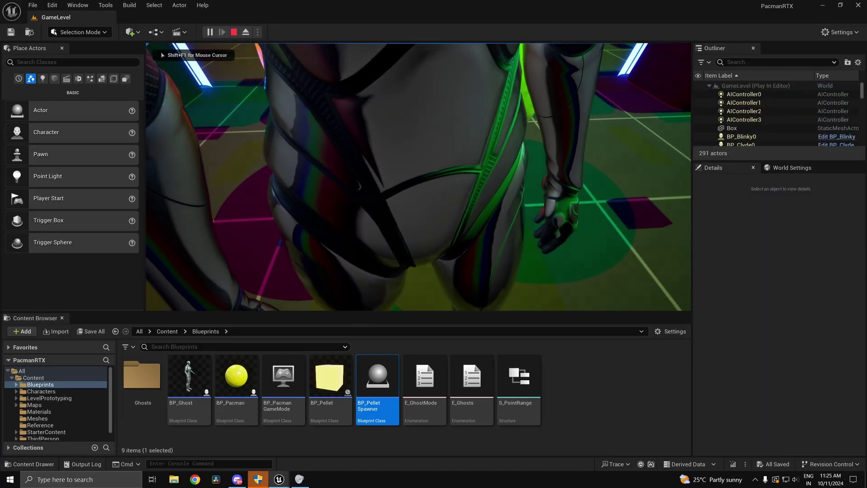
key(F8)
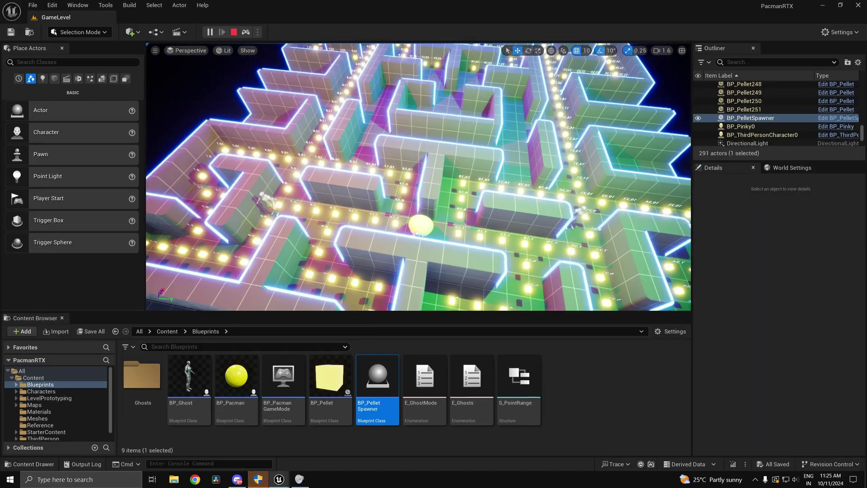
key(s)
right_drag(418, 177, 429, 153)
key(w)
right_drag(486, 189, 479, 192)
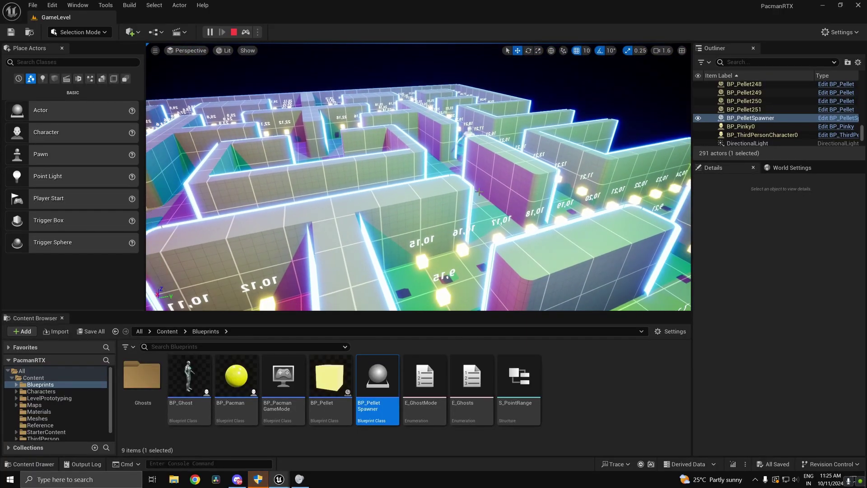
key(Escape)
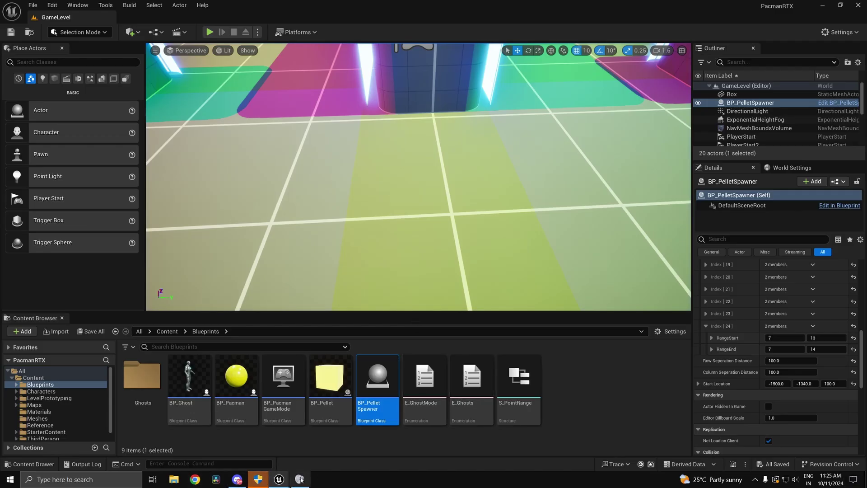
Play the level again, read the coordinate labels of the pellets along the outer corridor near the corner, and stop playing
mouse_move(280, 479)
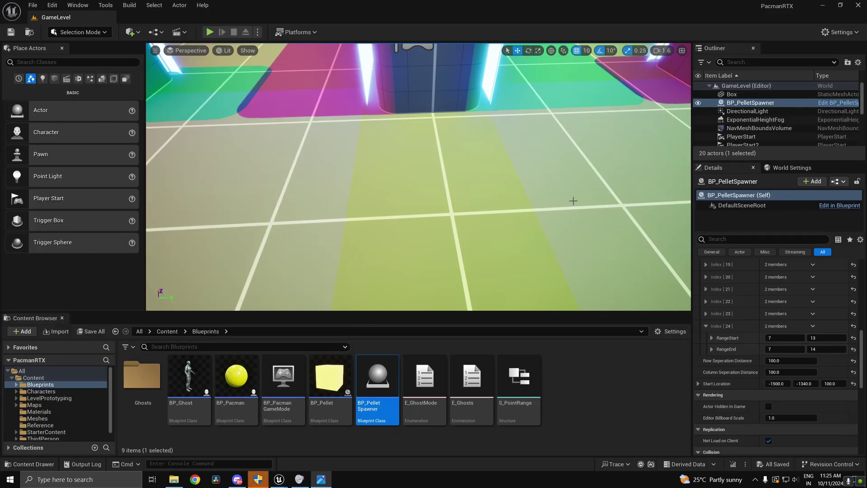
right_drag(573, 200, 574, 200)
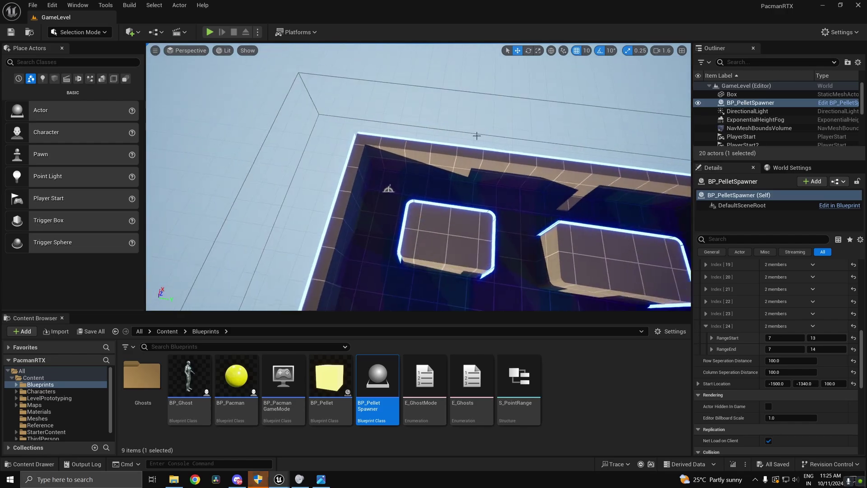
click(210, 31)
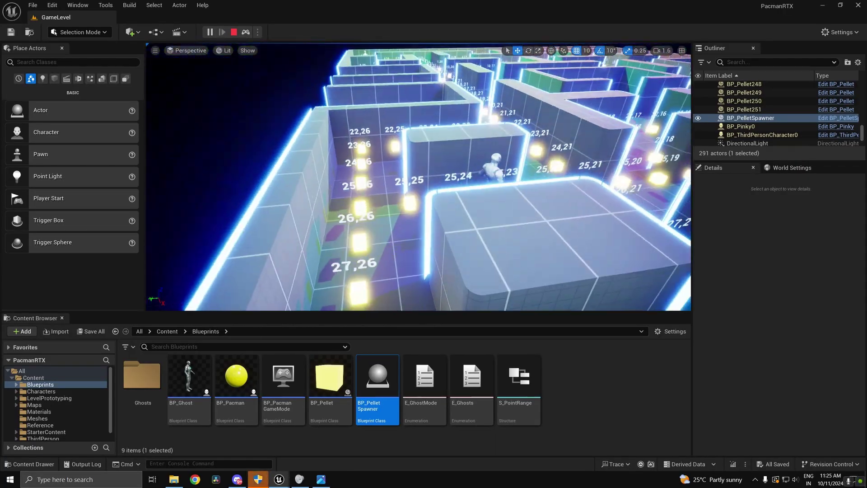
key(Escape)
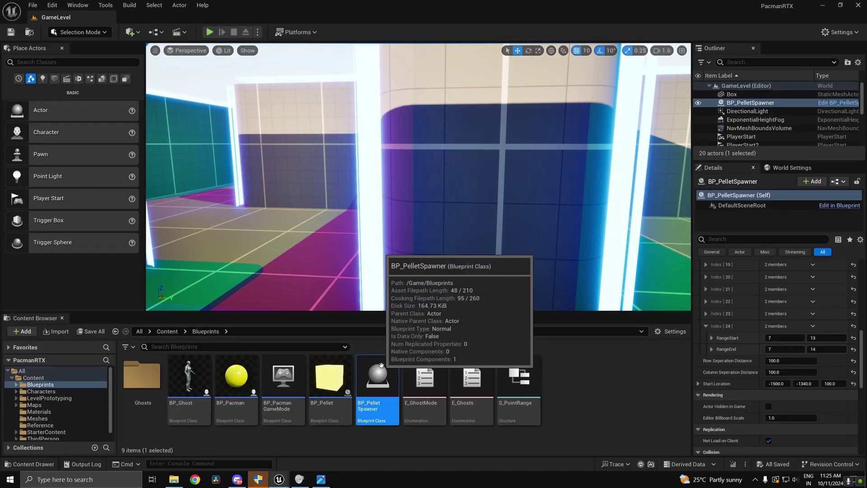
Add another Exclude Indices Ranges element with range start and range end at 27, 1
click(707, 326)
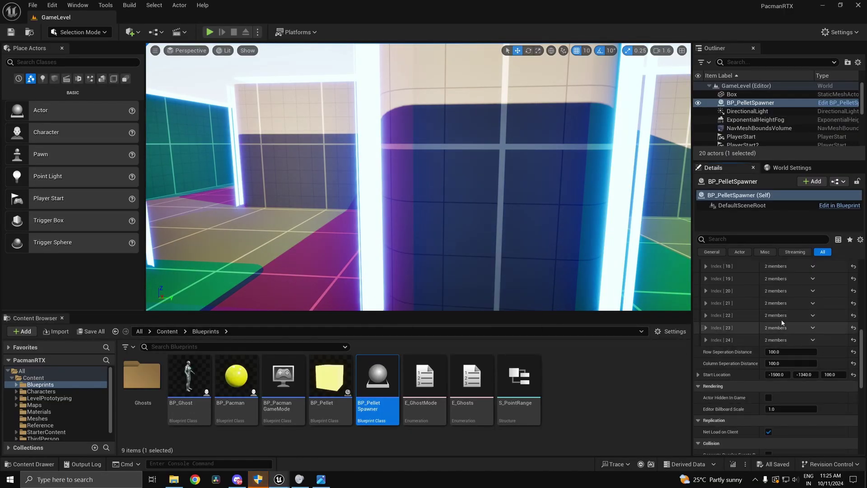
scroll(813, 326, up, 15)
click(822, 345)
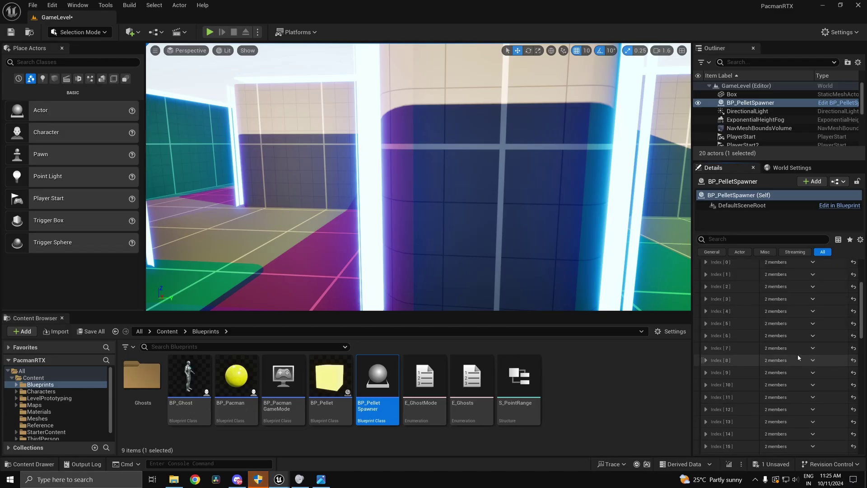
scroll(778, 360, down, 10)
click(718, 340)
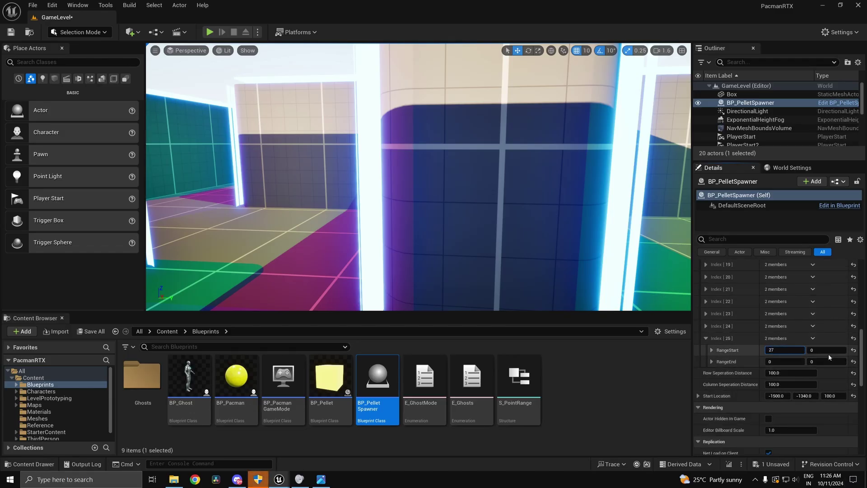
text(27)
key(Return)
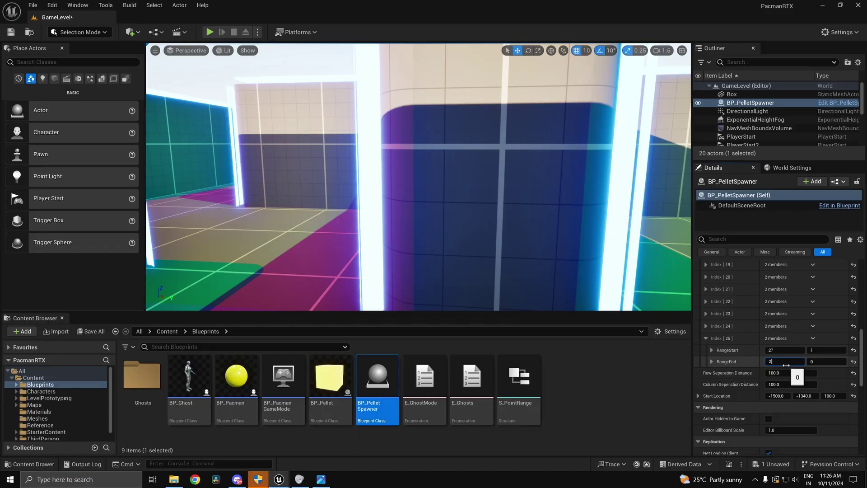
Add one more Exclude Indices Ranges element with range start and range end at 27, 26, and save the level
scroll(835, 335, up, 10)
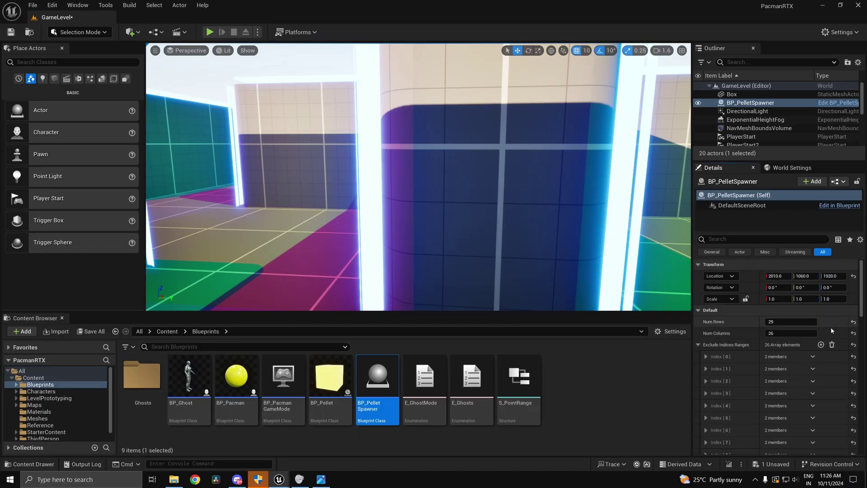
scroll(785, 342, down, 10)
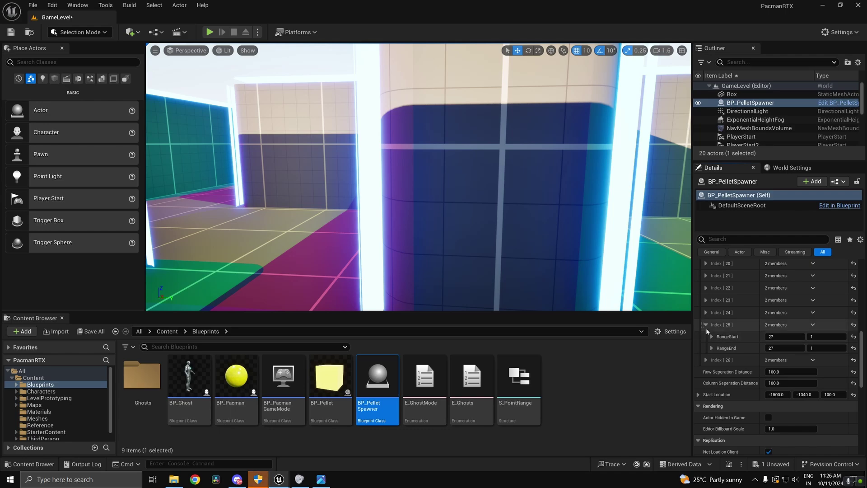
click(706, 326)
click(706, 338)
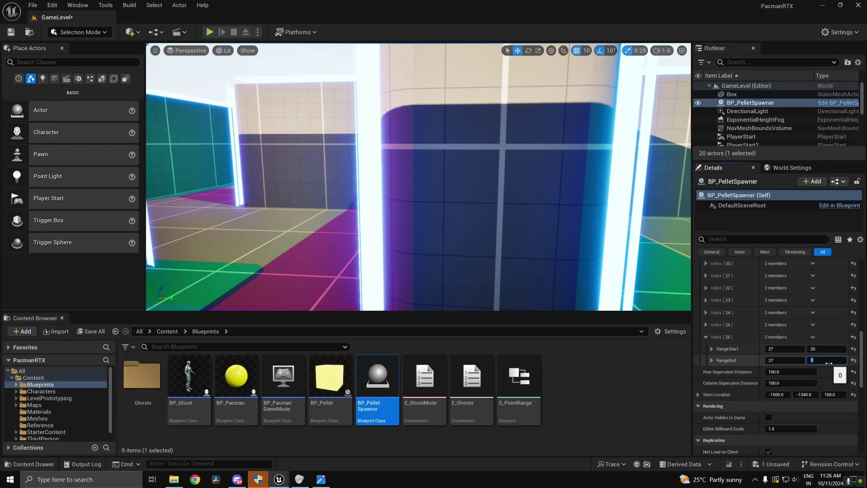
right_drag(560, 217, 502, 235)
key(ctrl+s)
Play the level, detach from the player, and inspect the whole maze and the gap between the corner pellets from above
click(210, 32)
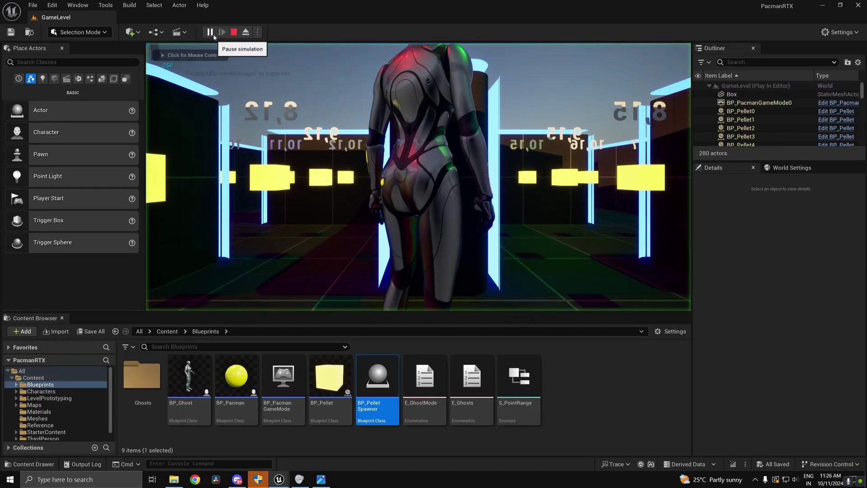
click(246, 33)
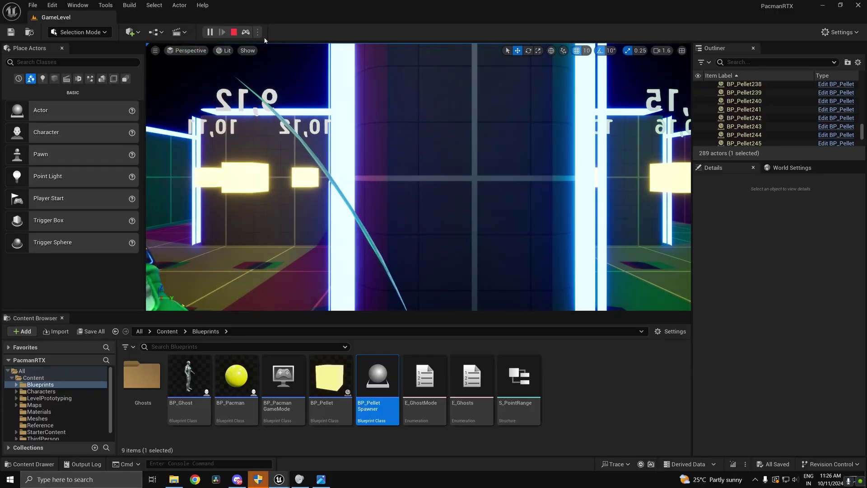
key(s)
right_drag(284, 73, 267, 109)
key(w)
right_drag(329, 90, 339, 126)
key(s)
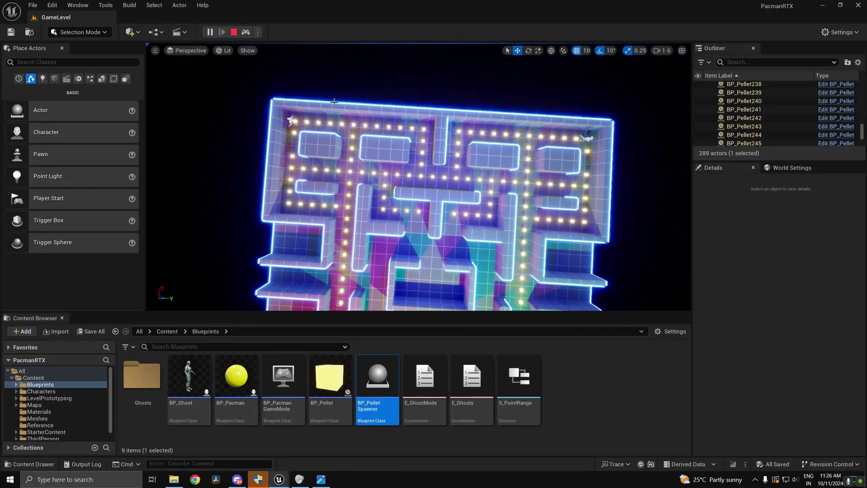
key(alt+Tab)
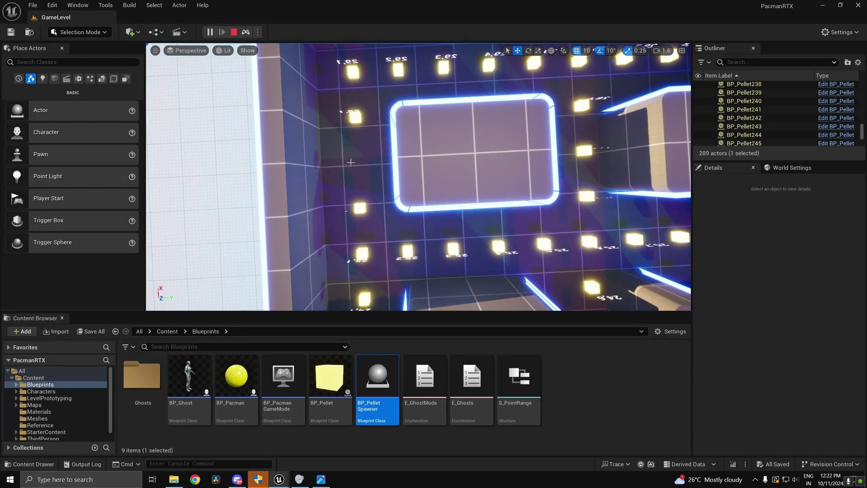
right_drag(373, 167, 412, 172)
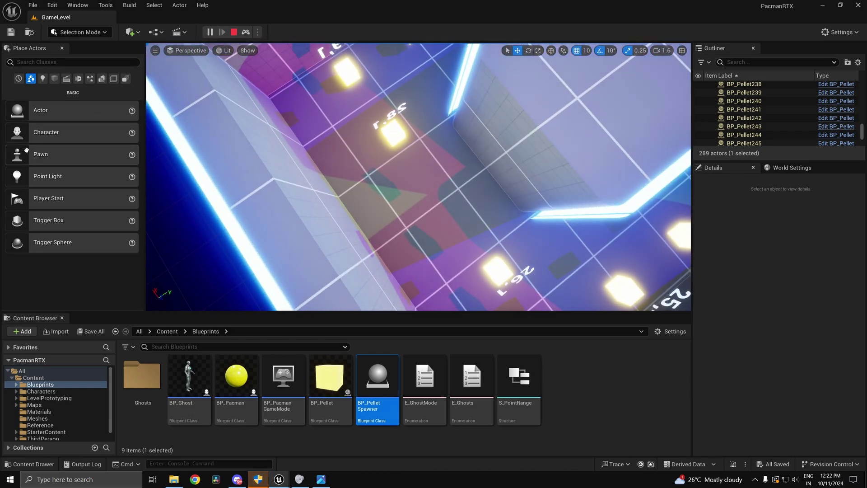
Filter the placeable actors by "targ" to find Target Point, and stop playing
click(47, 63)
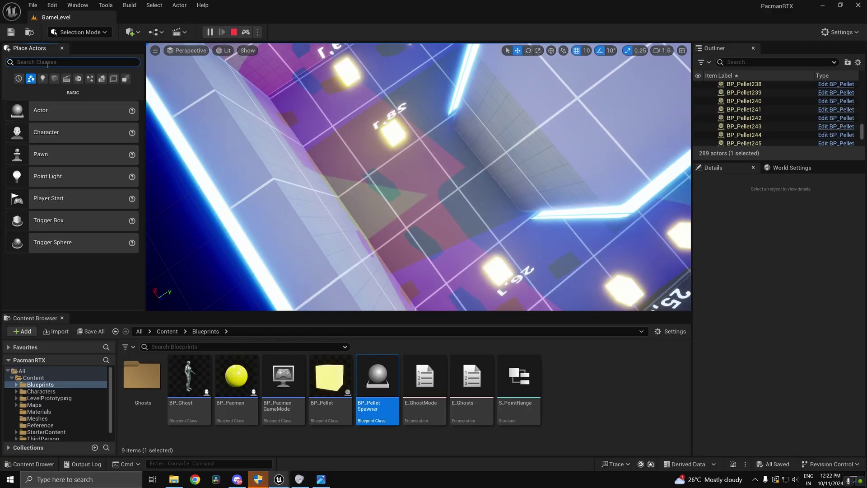
text(targ)
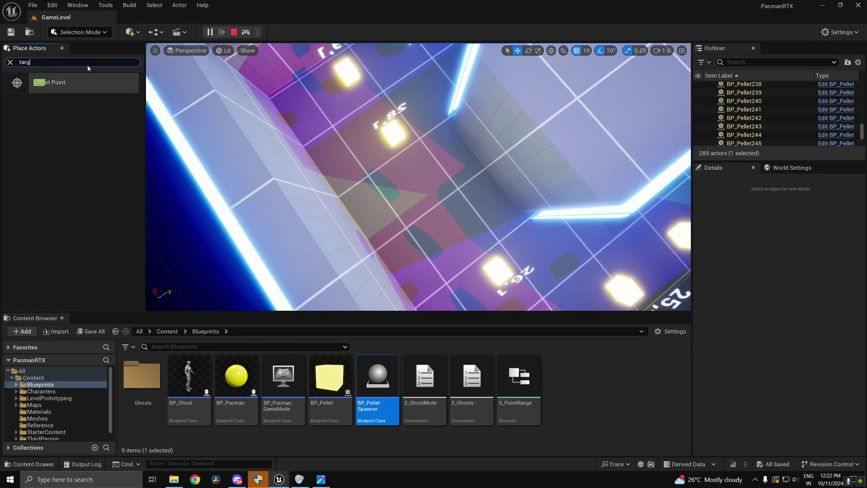
key(Escape)
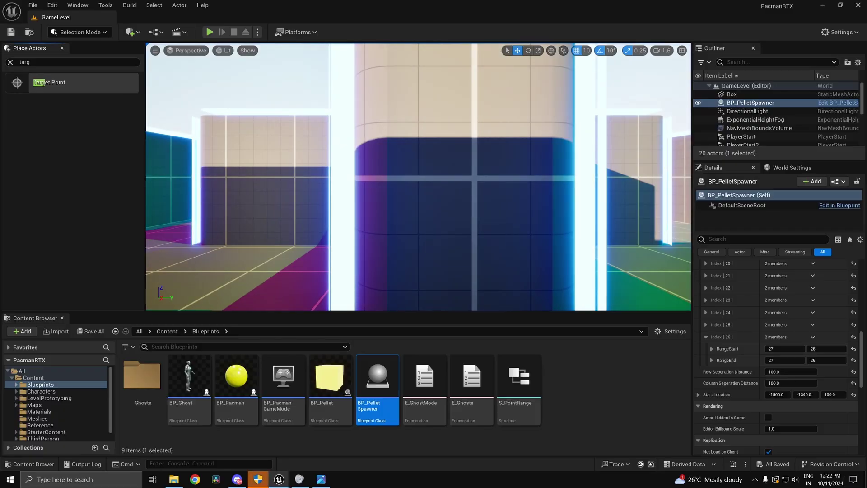
Simulate the level to locate the empty pellet spot next to 8,26, stop the simulation, and place a Target Point there
right_drag(362, 181, 344, 68)
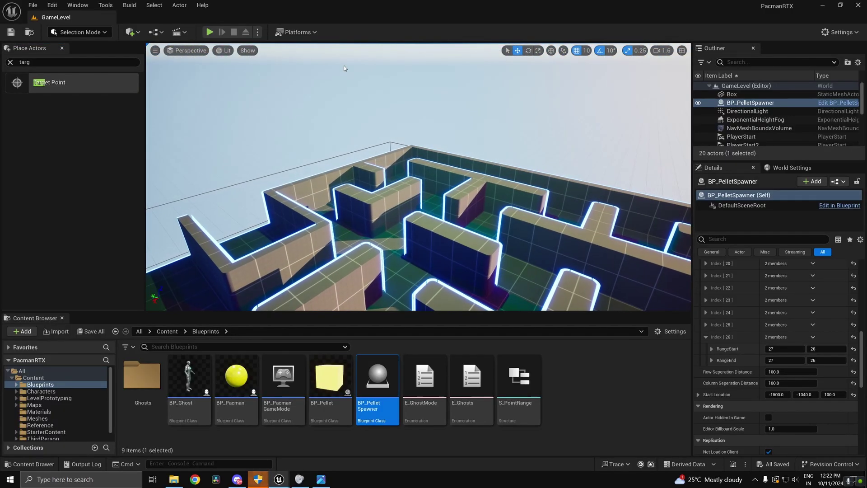
click(257, 32)
click(299, 112)
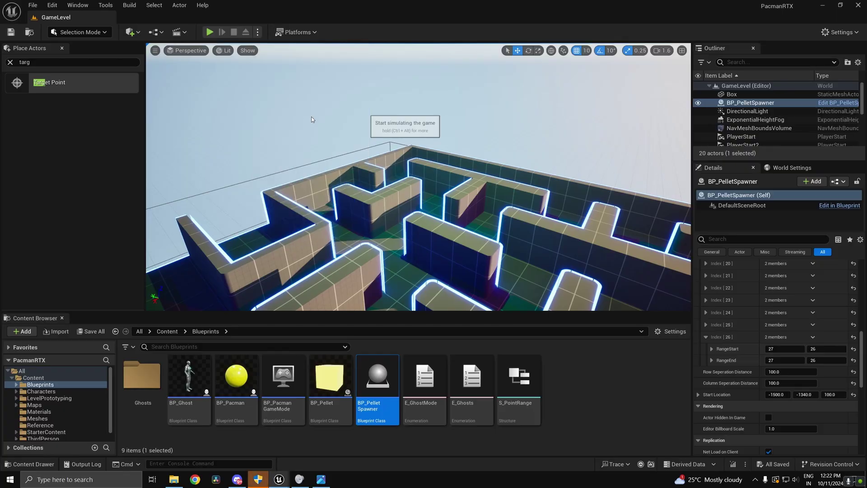
right_drag(299, 112, 448, 170)
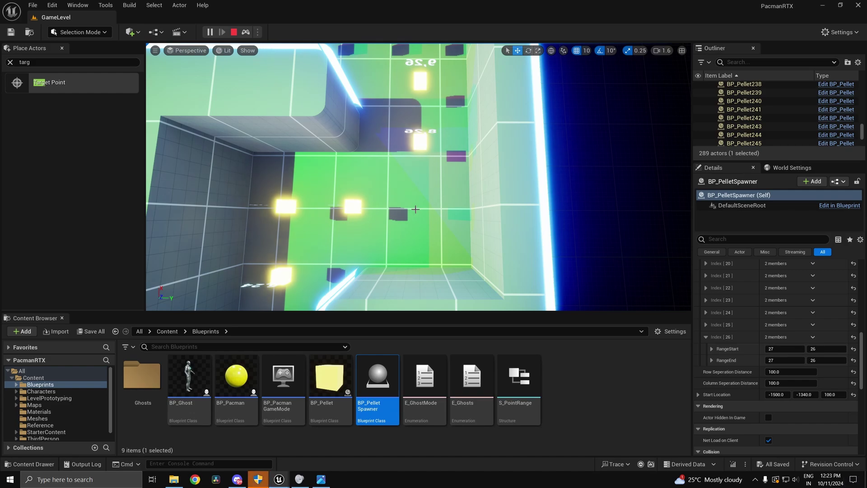
key(Escape)
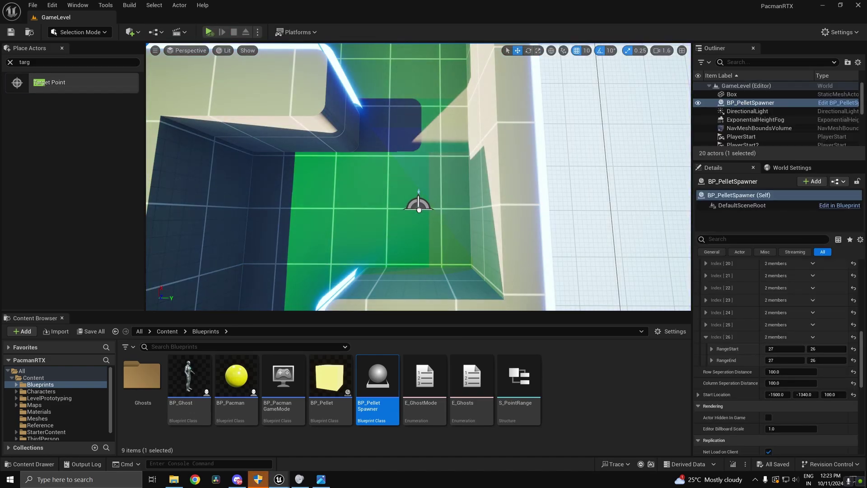
drag(419, 208, 422, 212)
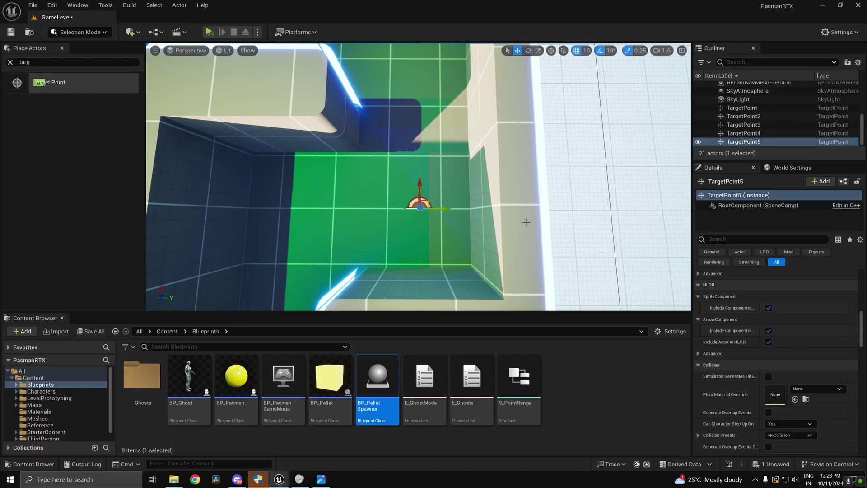
Simulate the level to locate the empty pellet spot in the maze's upper-left corridor, place a Target Point there, and check it against the pellets
right_drag(454, 194, 447, 223)
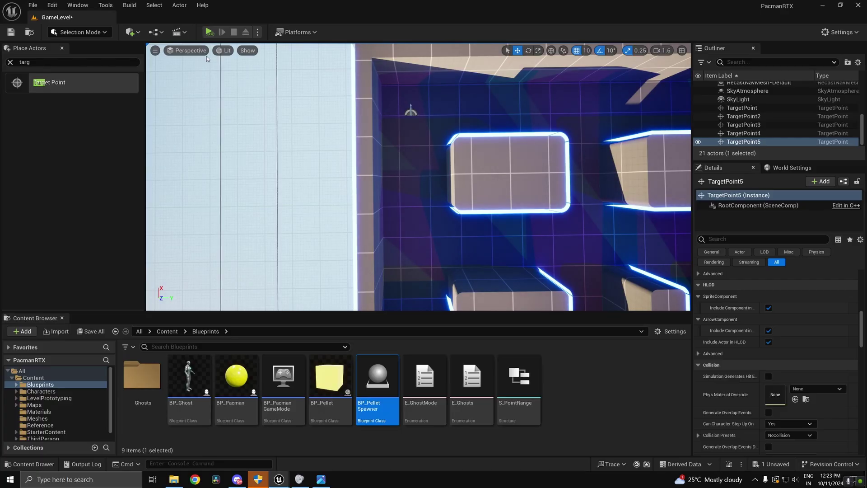
click(209, 32)
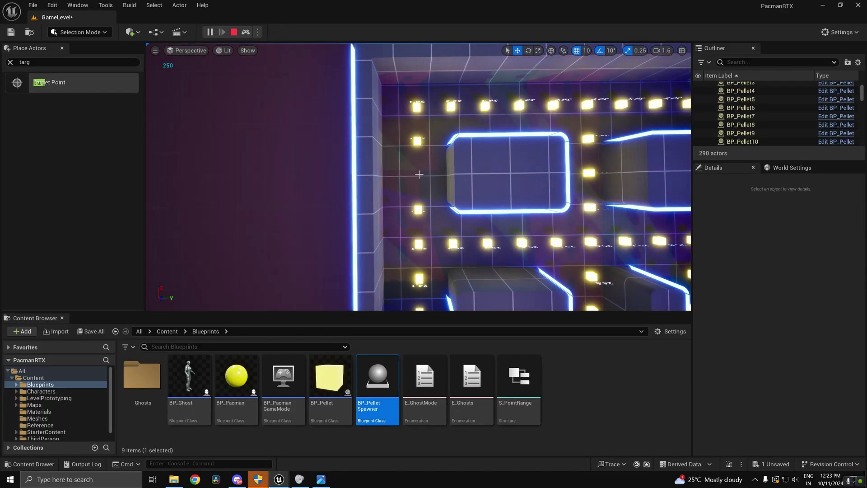
key(Escape)
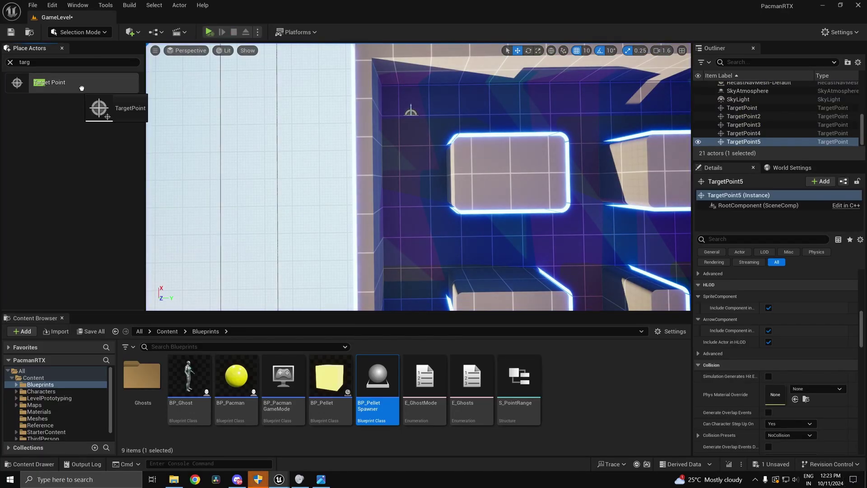
drag(82, 88, 415, 175)
click(209, 32)
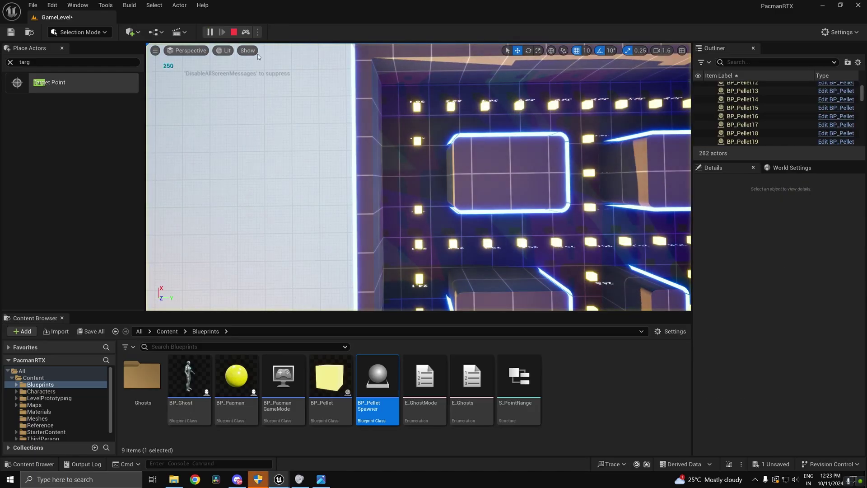
key(Escape)
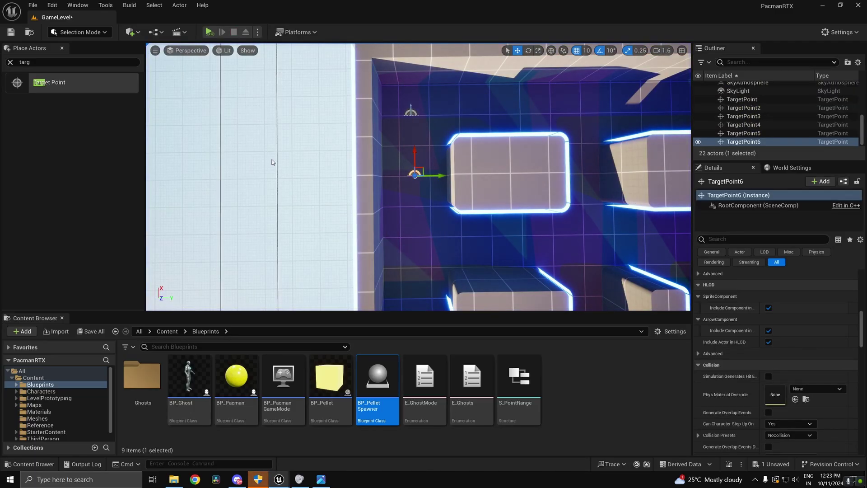
Place a Target Point at the matching empty spot in the maze's upper-right corridor and align it with the pellets by simulating the level
key(s)
right_drag(272, 162, 298, 161)
key(d)
key(w)
key(w)
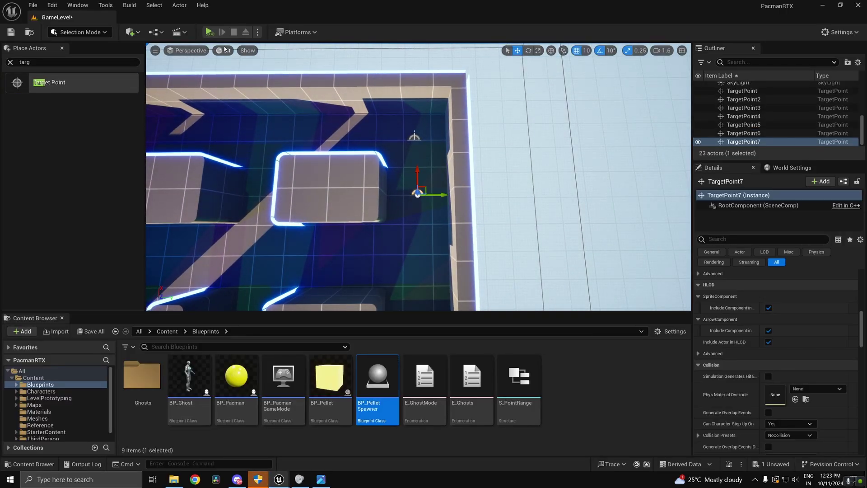
key(alt+p)
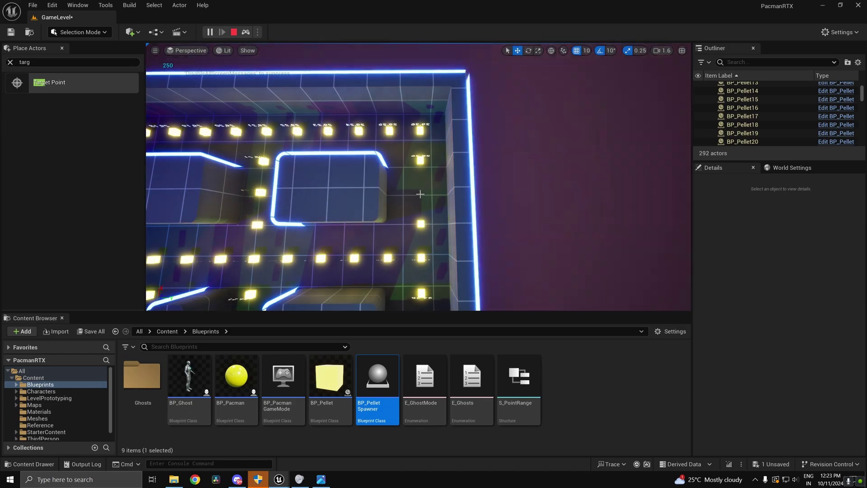
key(Escape)
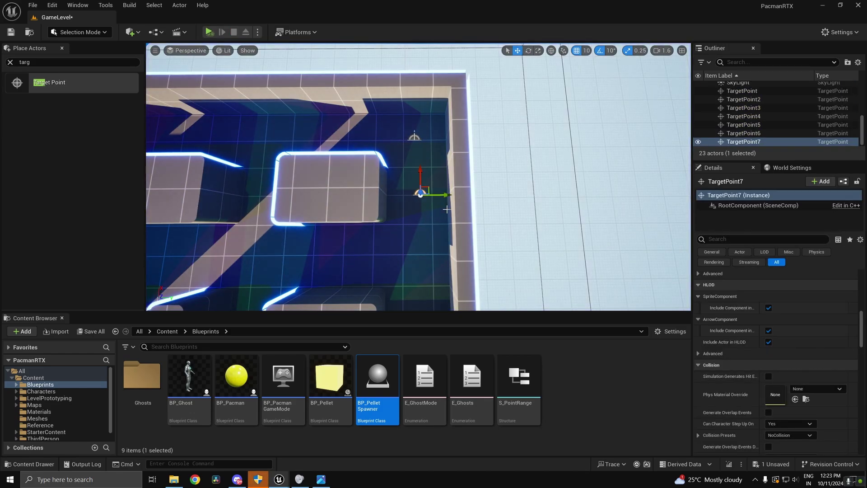
Simulate the level to locate the empty pellet spot in the maze's lower-left section, stop the simulation, and place a Target Point there
key(s)
mouse_move(447, 209)
right_down()
mouse_move(289, 204)
mouse_move(440, 209)
right_up()
key(w)
key(w)
key(s)
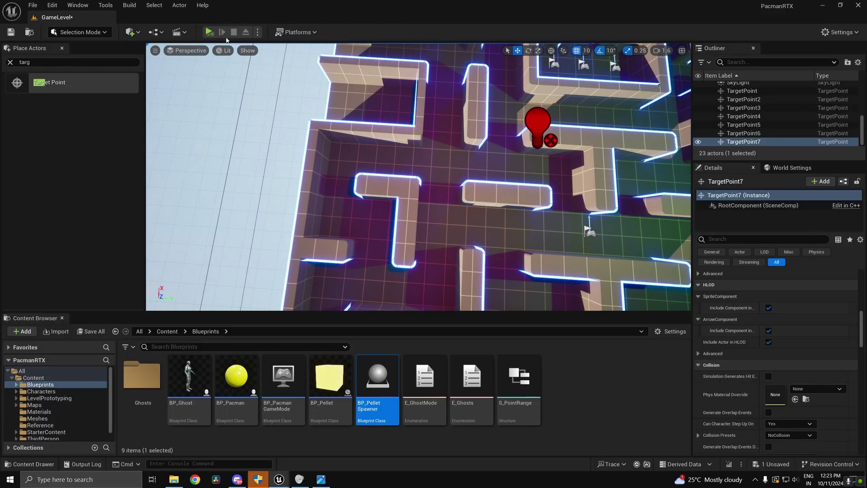
click(210, 32)
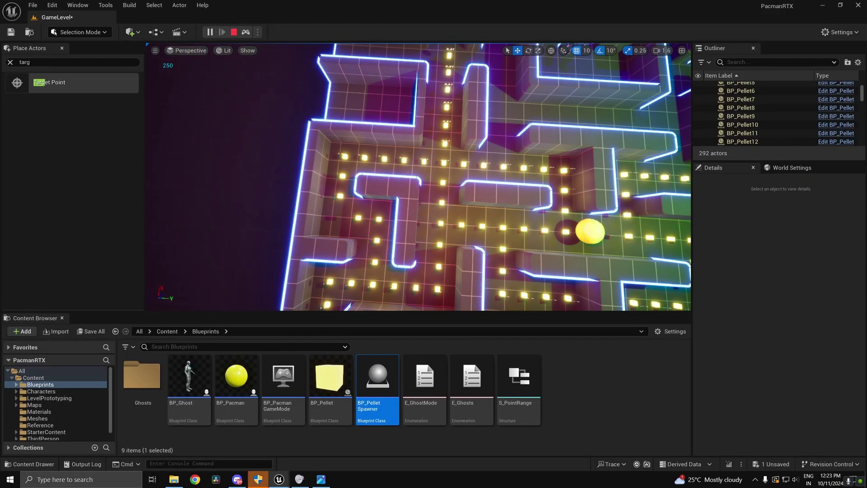
right_drag(372, 202, 353, 226)
key(w)
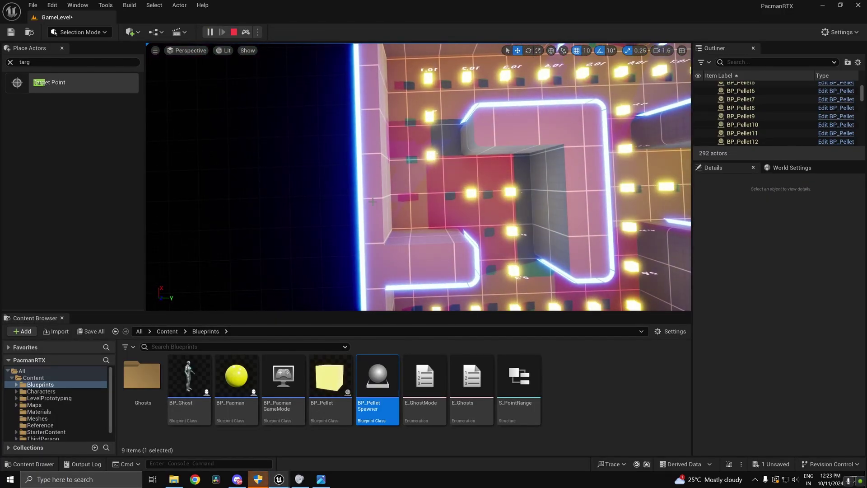
key(Escape)
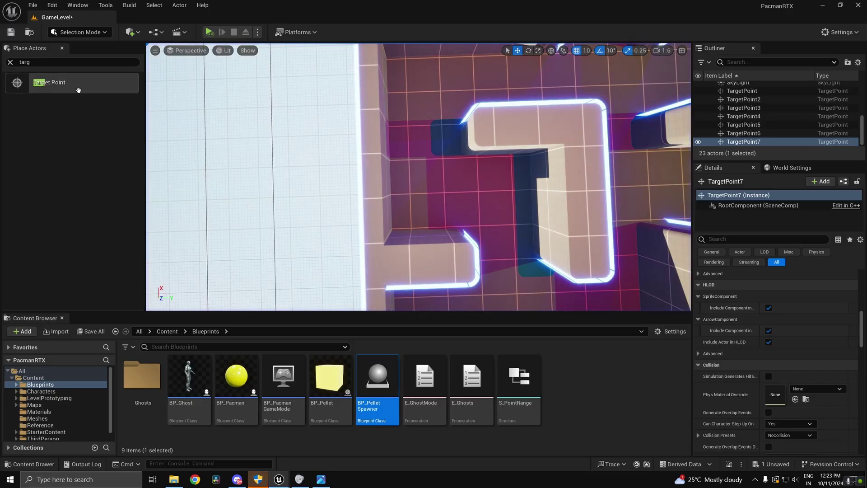
drag(78, 90, 427, 189)
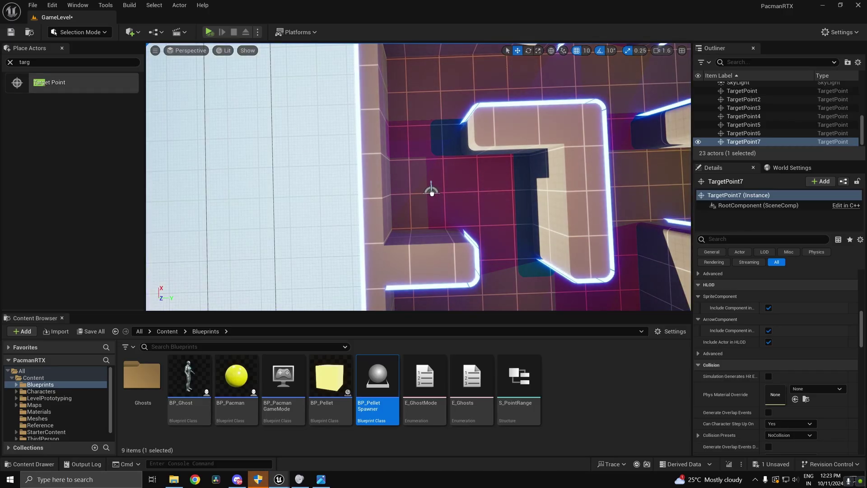
Select the four Target Points TargetPoint5 through TargetPoint8 together and frame them in the view
key(s)
right_drag(451, 196, 533, 174)
key(w)
right_drag(399, 165, 429, 164)
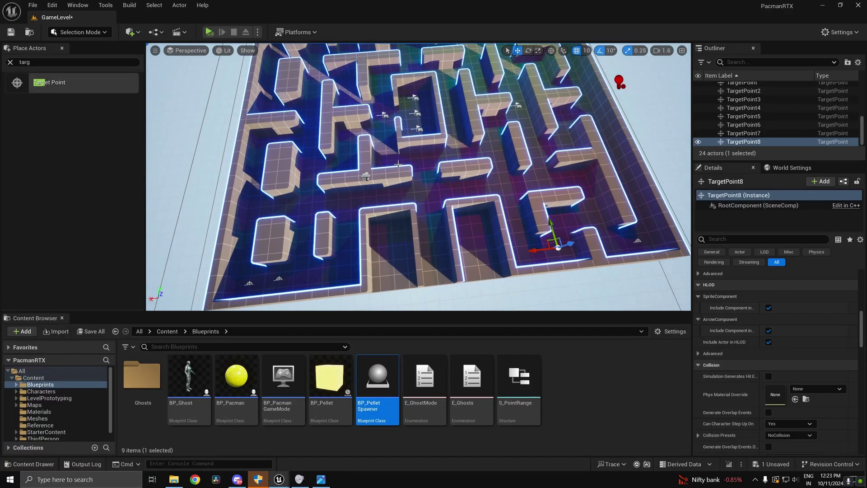
ctrl+click(759, 133)
key(f)
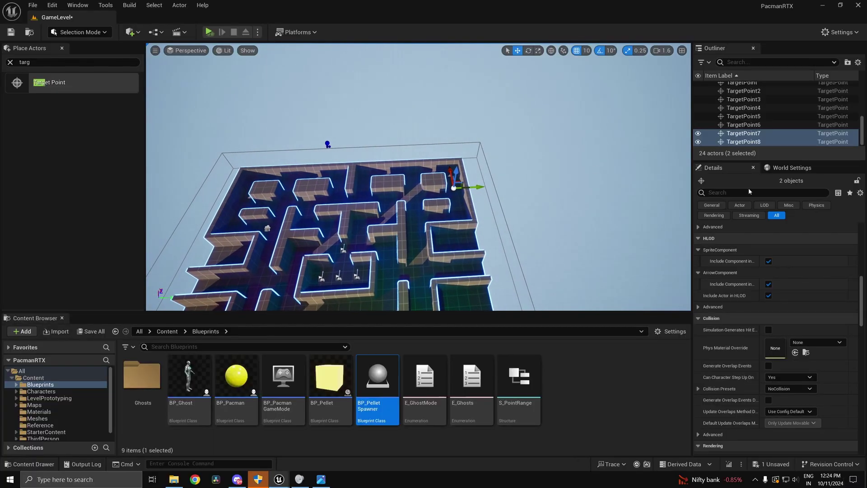
ctrl+click(770, 125)
ctrl+click(768, 117)
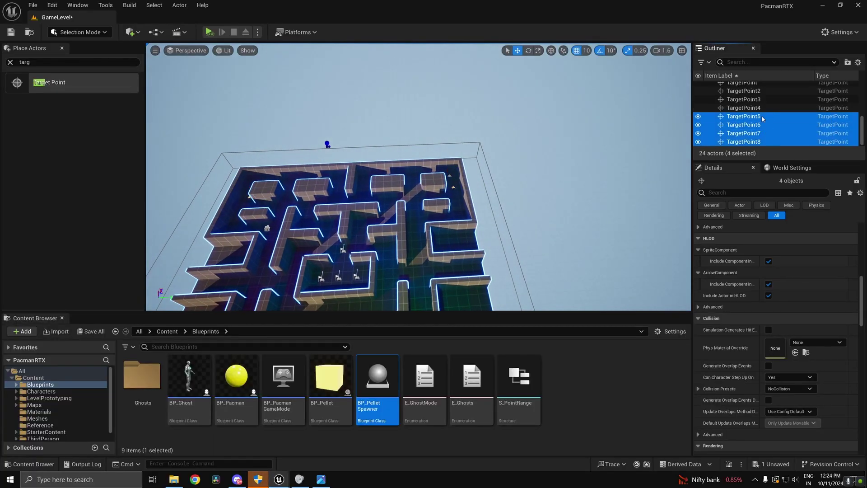
key(f)
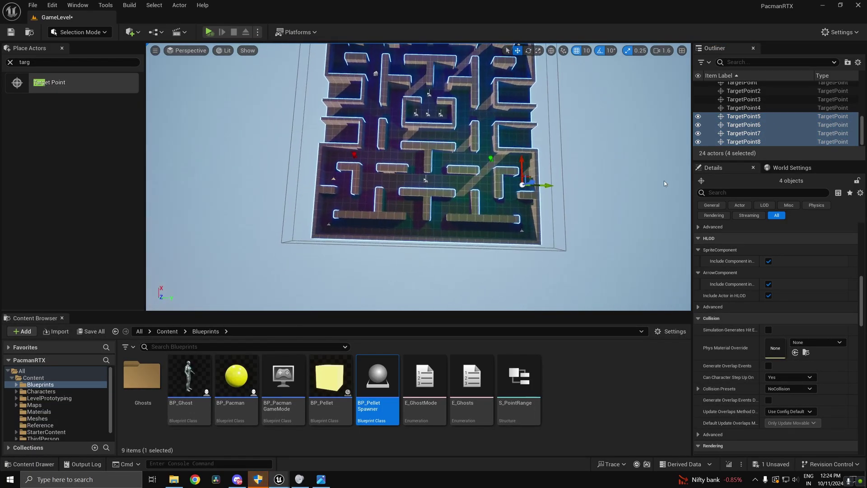
Add the actor tag PowerPelletSpawn to the four selected Target Points and copy the tag text
scroll(783, 273, down, 5)
scroll(785, 290, down, 10)
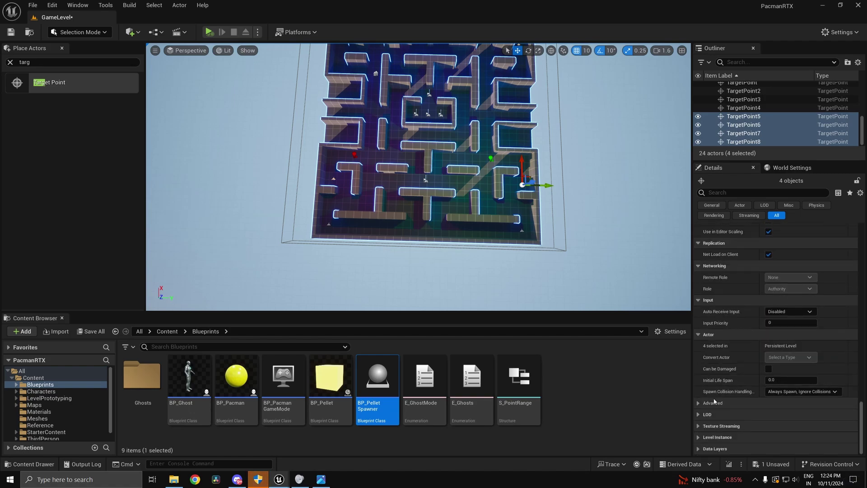
click(760, 402)
scroll(768, 409, down, 3)
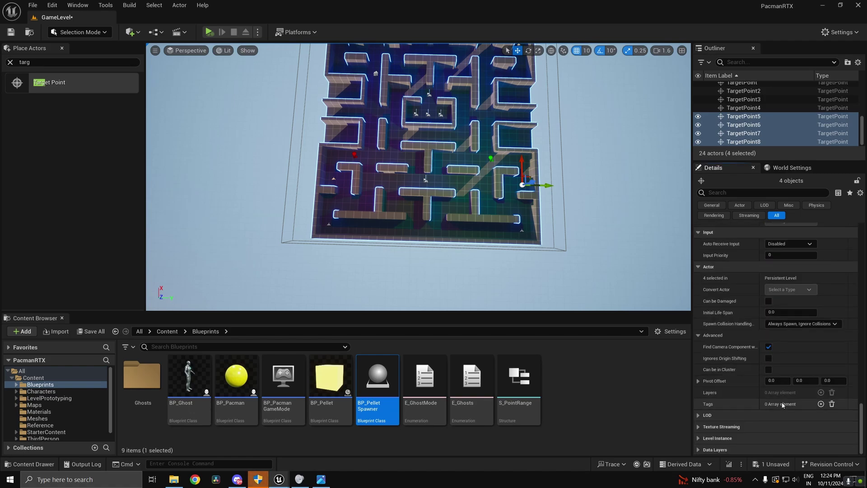
click(821, 403)
text(Power)
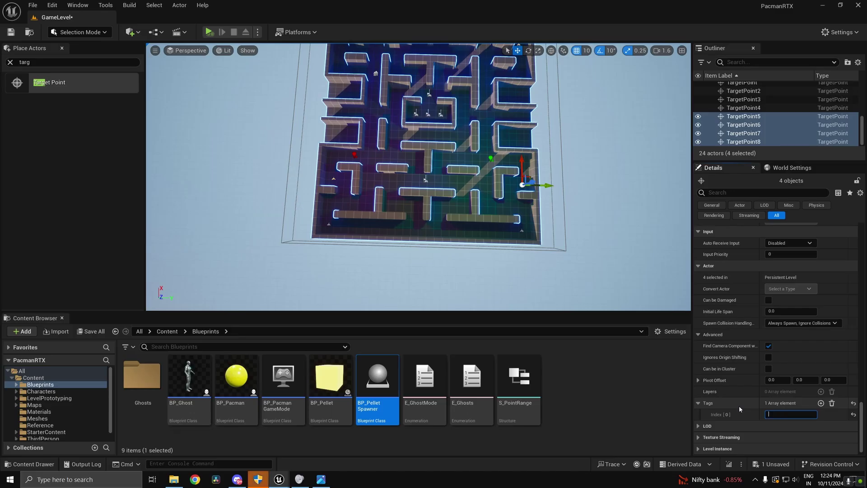
text(PelletSpawn)
key(Return)
key(ctrl+c)
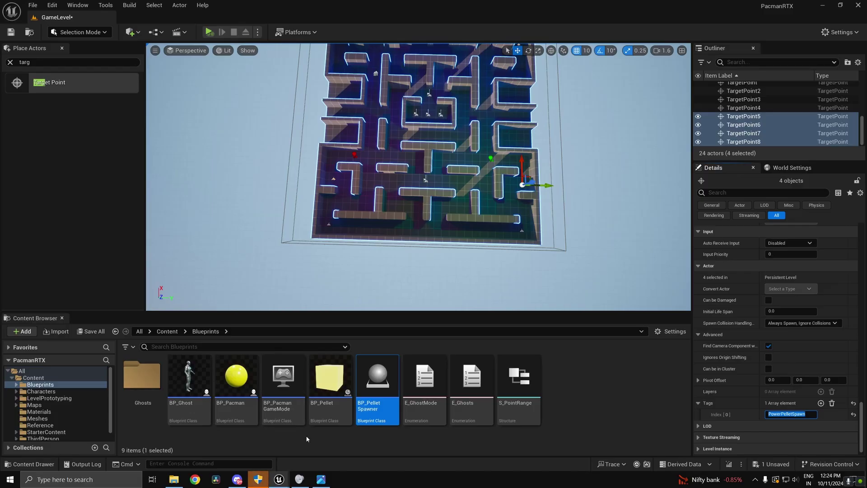
Open the BP_PelletSpawner event graph and delete the Print String node together with its Count nodes
double_click(378, 381)
scroll(379, 354, down, 5)
scroll(459, 364, up, 5)
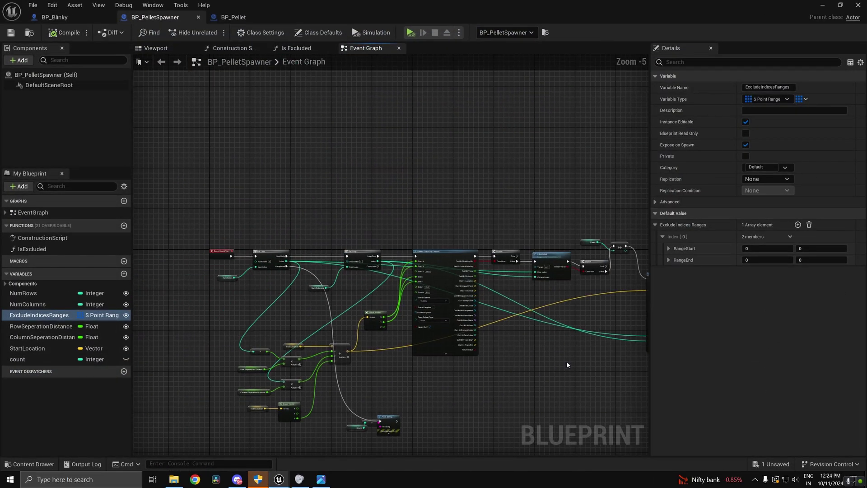
right_drag(373, 355, 530, 308)
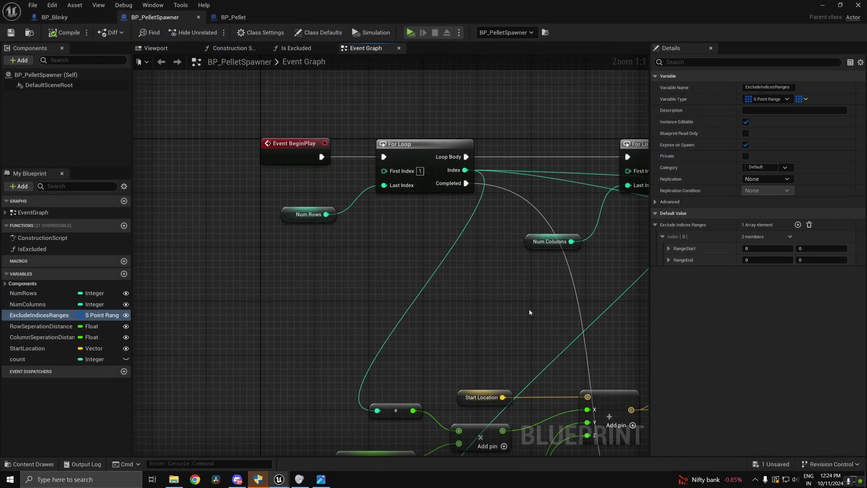
scroll(530, 309, down, 4)
right_drag(556, 337, 332, 158)
scroll(418, 271, up, 4)
right_drag(362, 252, 434, 316)
scroll(435, 316, down, 3)
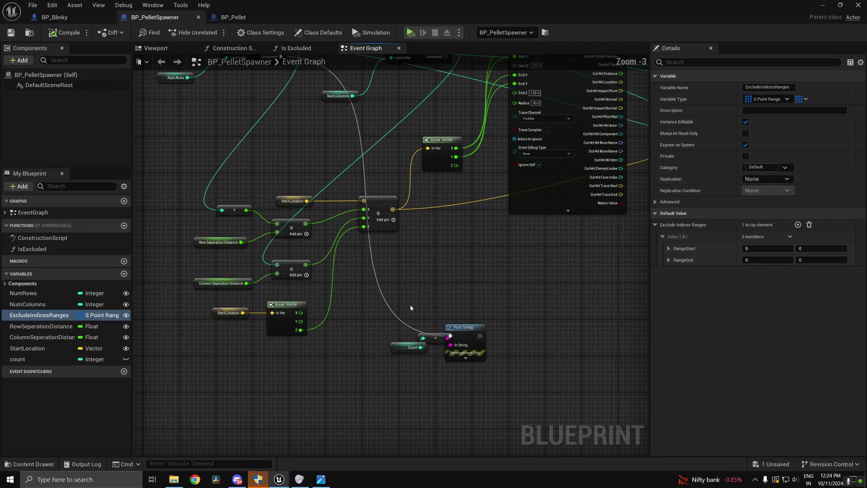
drag(402, 306, 493, 364)
key(Delete)
Add a Get All Actors with Tag node to the first For Loop's Completed output, with its tag set to PowerPelletSpawn
right_drag(394, 242, 443, 348)
drag(330, 162, 488, 293)
text(get all act)
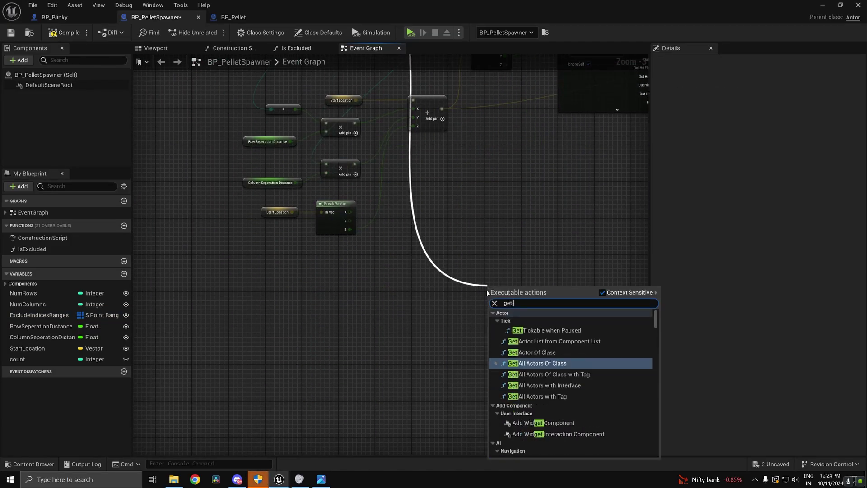
key(Down)
key(Down)
key(Down)
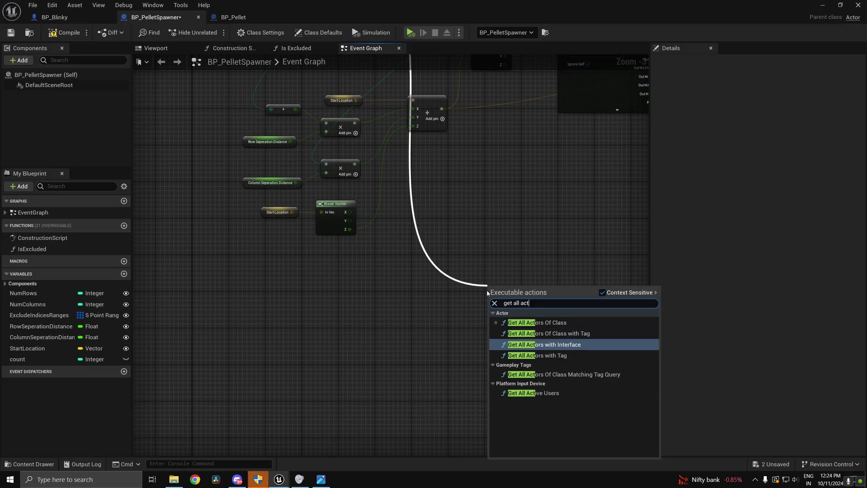
key(Return)
scroll(492, 292, up, 3)
click(514, 309)
key(ctrl+v)
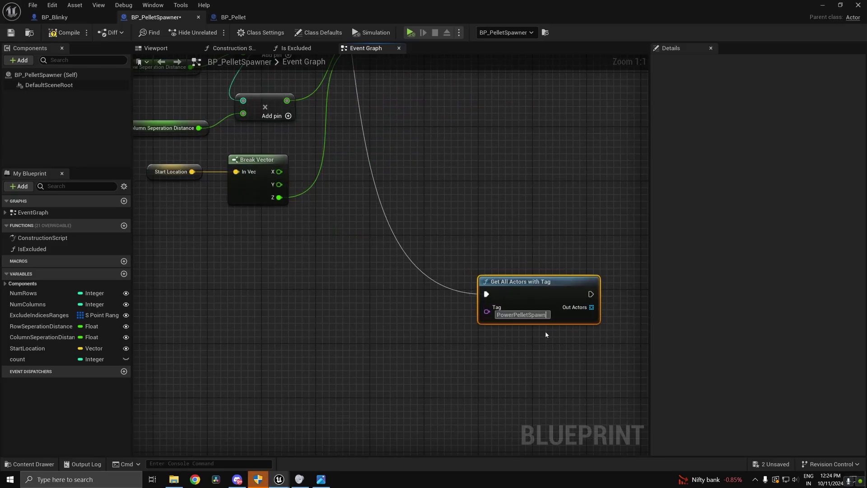
Reposition the Get All Actors with Tag node and add a For Each Loop over its Out Actors array
right_drag(546, 332, 452, 336)
drag(444, 289, 382, 289)
right_drag(453, 330, 393, 342)
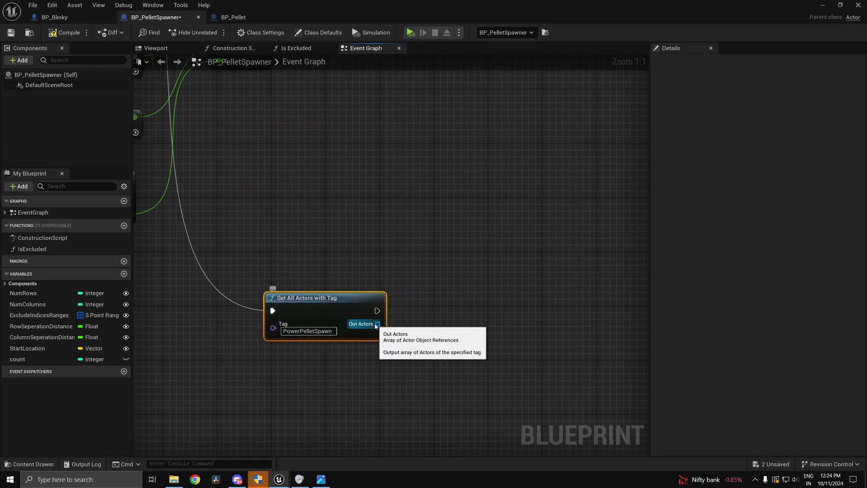
drag(378, 324, 408, 326)
text(for)
key(Return)
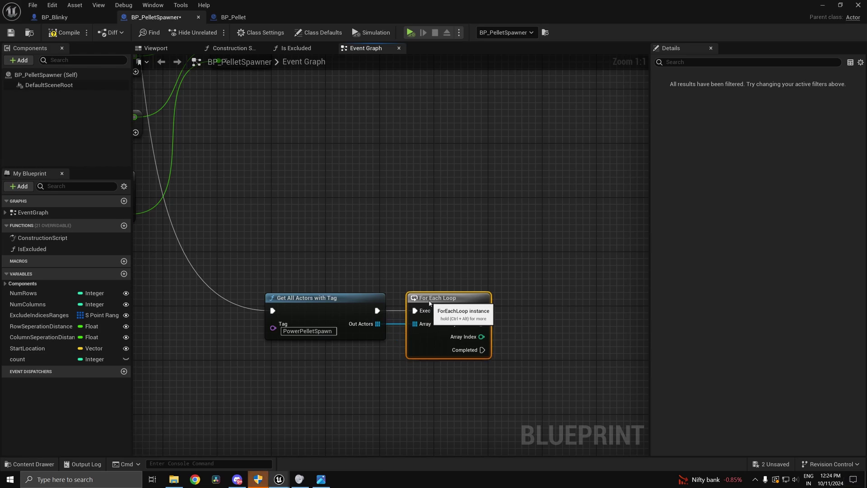
Add a Get Actor Location node connected to the For Each Loop's Array Element
right_drag(429, 328, 317, 324)
drag(369, 319, 405, 322)
text(geta)
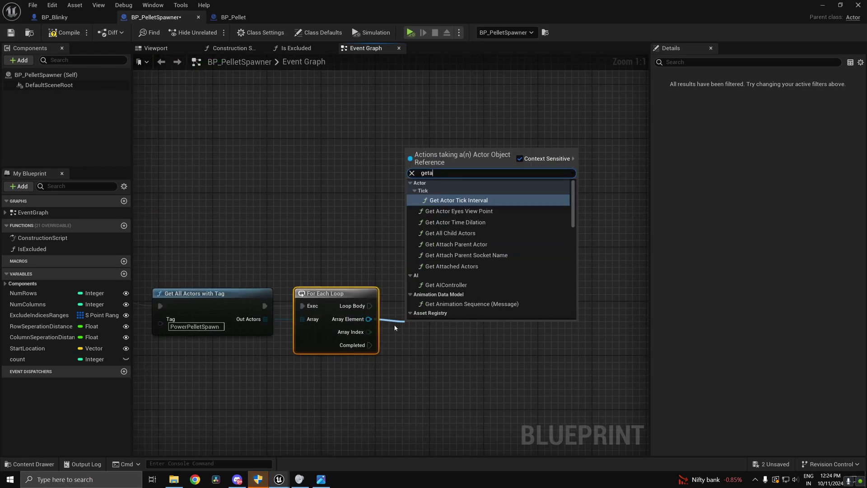
text(ctorloc)
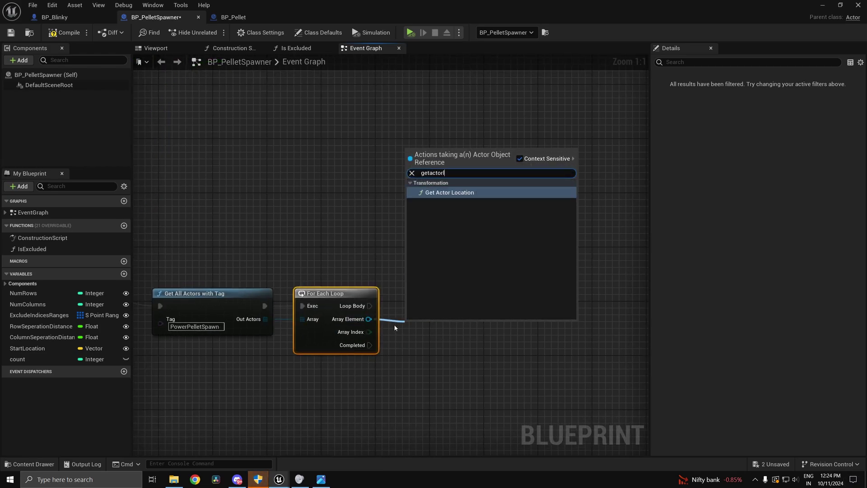
key(Return)
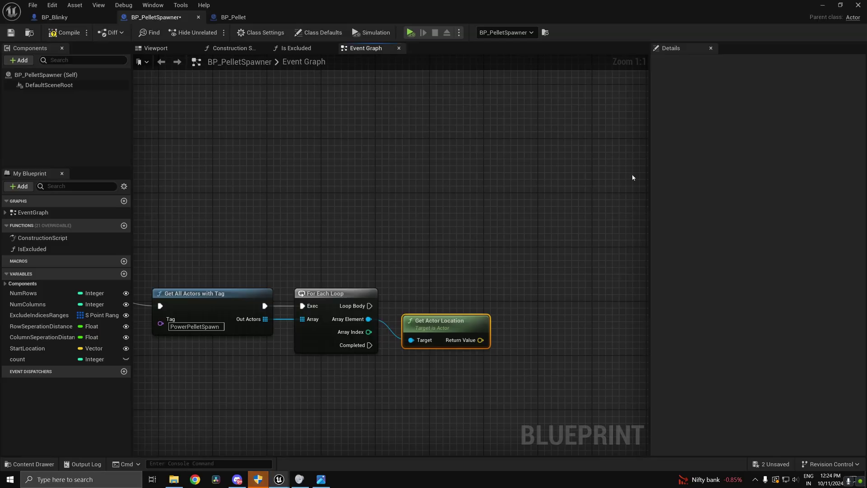
Return to the level editor and open the BP_Pellet blueprint from the Blueprints folder
click(826, 7)
key(f)
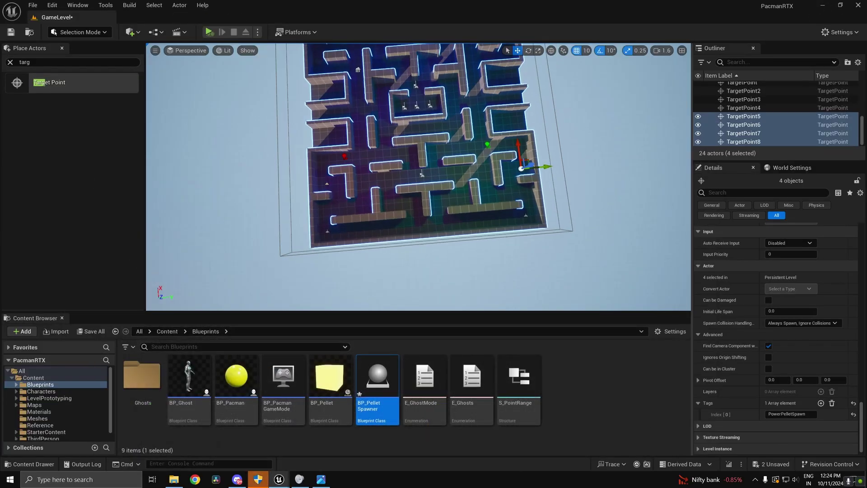
mouse_move(528, 252)
right_down()
mouse_move(470, 247)
mouse_move(520, 235)
mouse_move(528, 252)
right_up()
right_drag(411, 211, 389, 237)
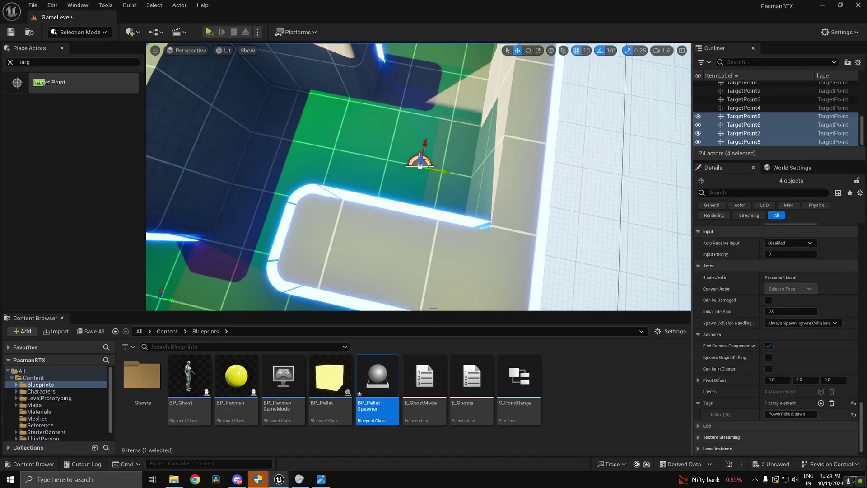
click(330, 379)
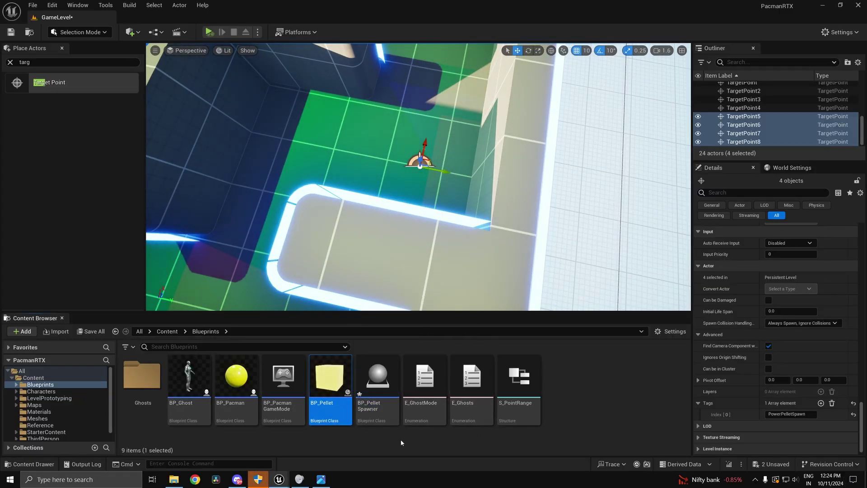
double_click(329, 379)
Delete the Event BeginPlay node and its attached nodes from BP_Pellet's event graph
scroll(361, 290, down, 7)
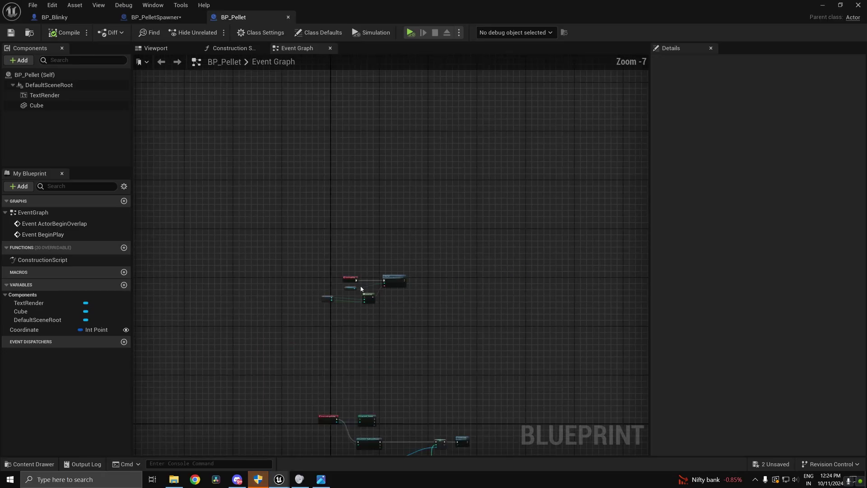
scroll(354, 300, up, 7)
drag(246, 246, 538, 357)
key(Delete)
drag(554, 314, 263, 147)
key(Delete)
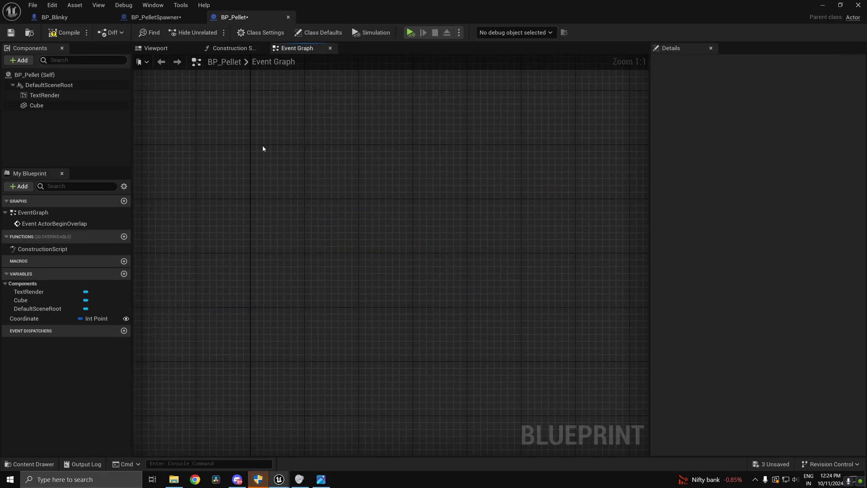
Connect Event ActorBeginOverlap's execution output to Cast To BP_Pacman and disconnect Other Actor from the Cast To BP_ThirdPersonCharacter node
scroll(342, 210, down, 7)
scroll(416, 258, up, 7)
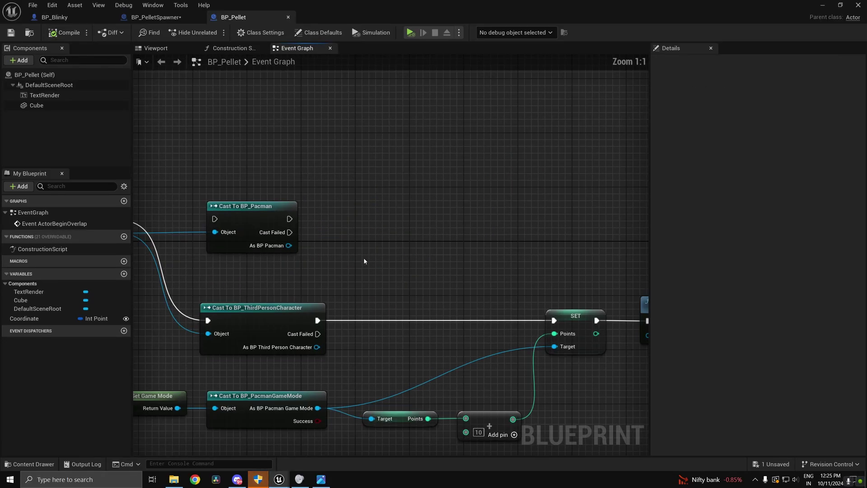
right_drag(416, 258, 430, 186)
scroll(431, 186, down, 4)
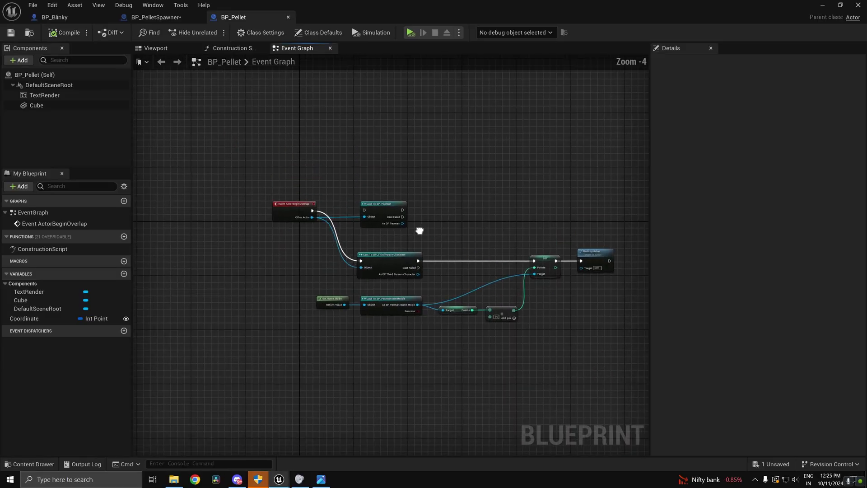
drag(426, 234, 365, 213)
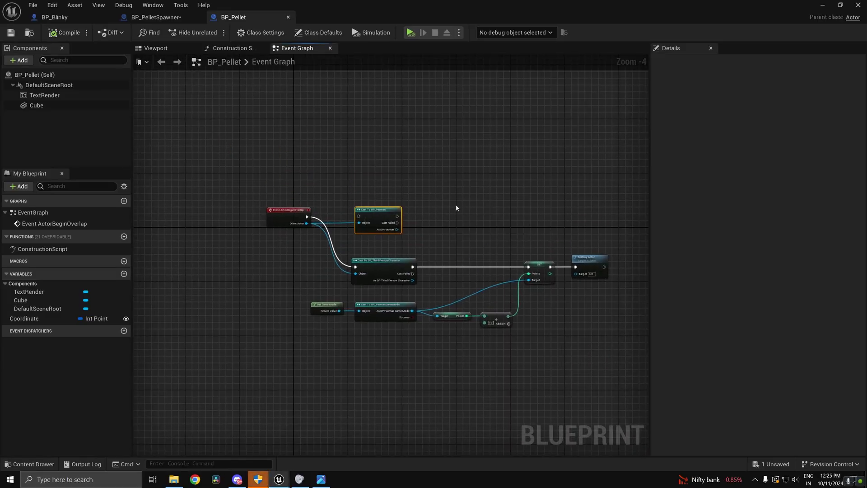
scroll(404, 226, up, 3)
scroll(547, 247, down, 3)
right_drag(518, 252, 426, 274)
scroll(372, 262, up, 2)
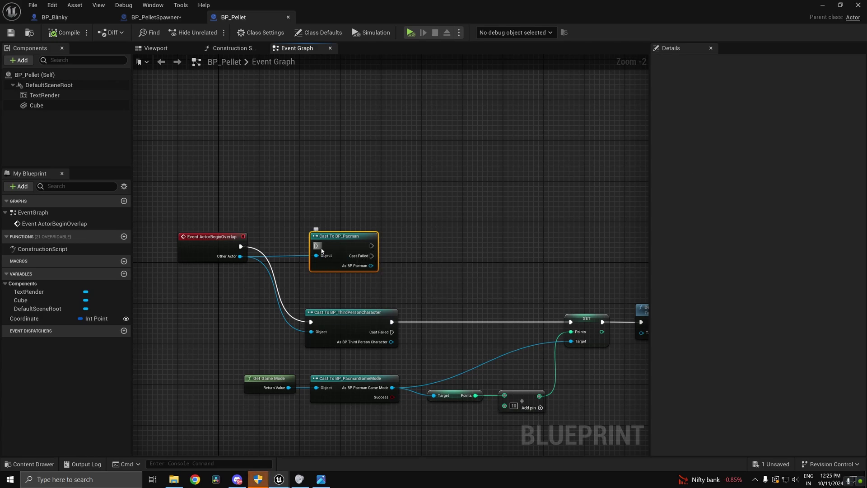
drag(318, 247, 241, 246)
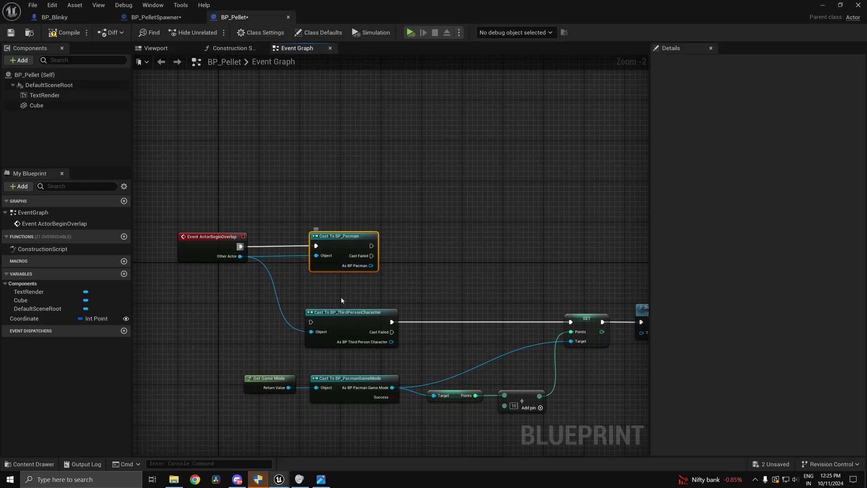
alt+click(311, 332)
mouse_move(372, 266)
mouse_down()
mouse_move(557, 347)
mouse_move(384, 273)
mouse_up()
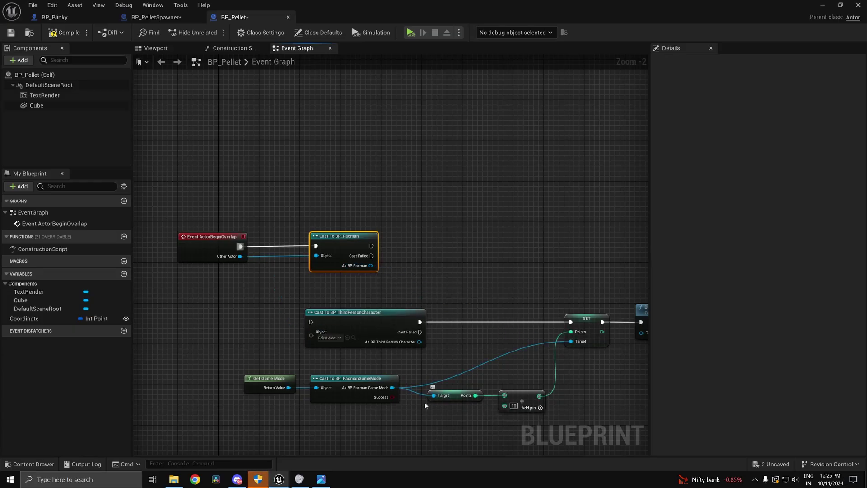
Connect the Cast To BP_Pacman execution output to the Set Points node and delete the Cast To BP_ThirdPersonCharacter node
right_drag(425, 405, 433, 373)
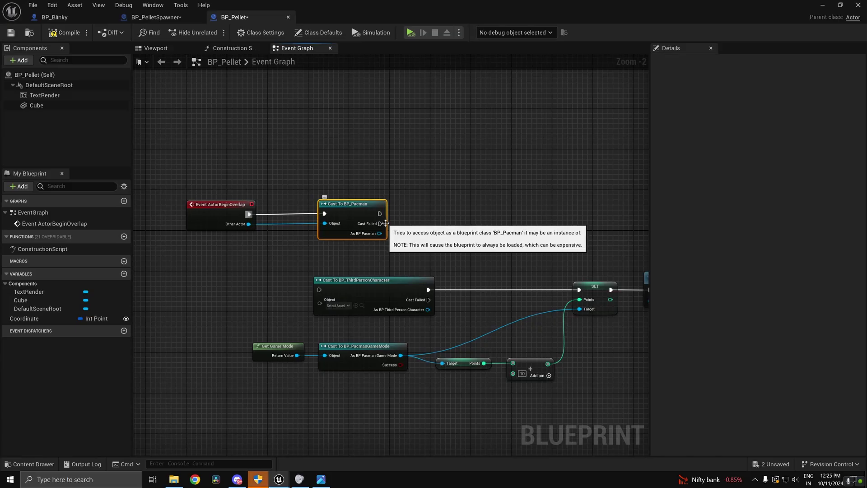
drag(380, 214, 581, 293)
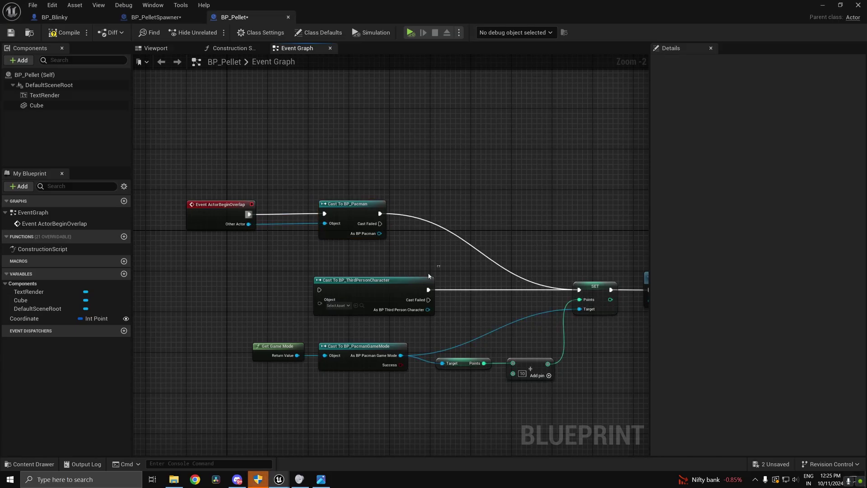
click(408, 310)
key(Delete)
Move the Set Points, Add and Destroy Actor nodes up in line with Cast To BP_Pacman and save the blueprint
scroll(440, 306, down, 2)
drag(473, 266, 562, 329)
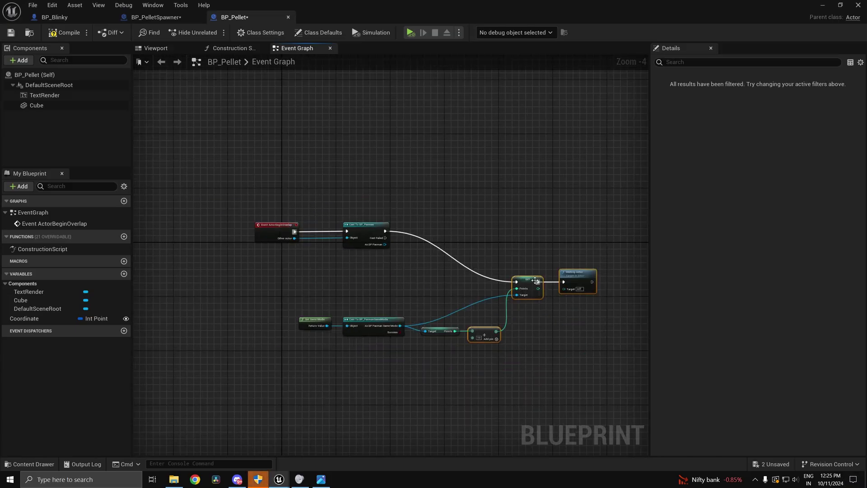
drag(533, 285, 529, 235)
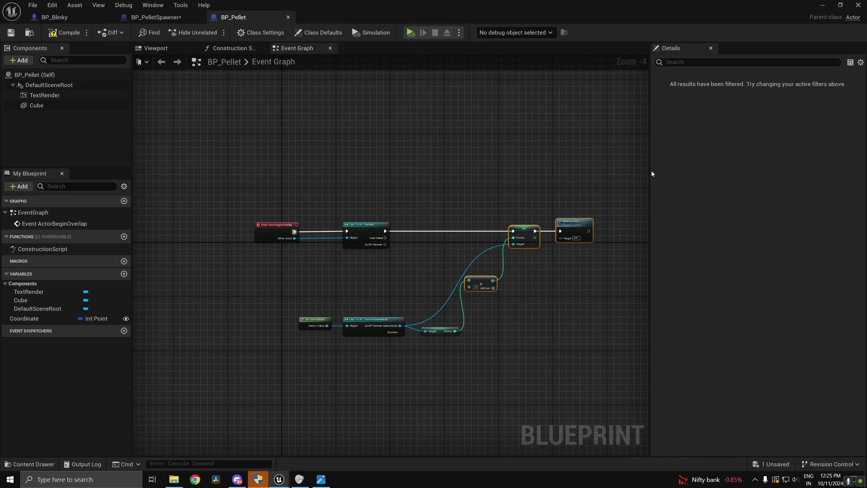
Duplicate the BP_Pellet blueprint in the Blueprints folder and name the copy BP_PowerPellet
click(832, 8)
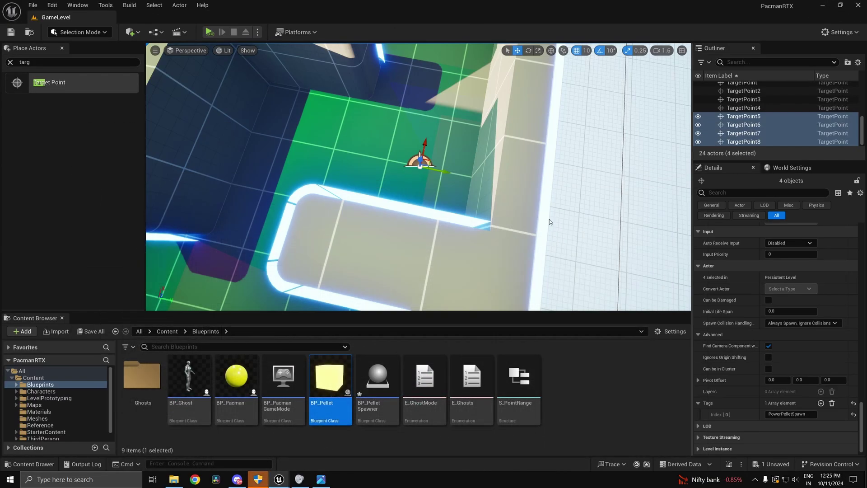
key(ctrl+d)
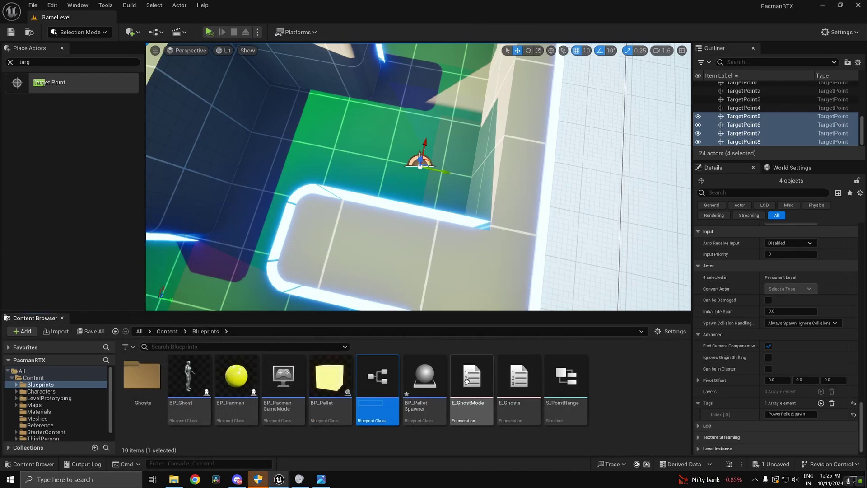
key(BackSpace)
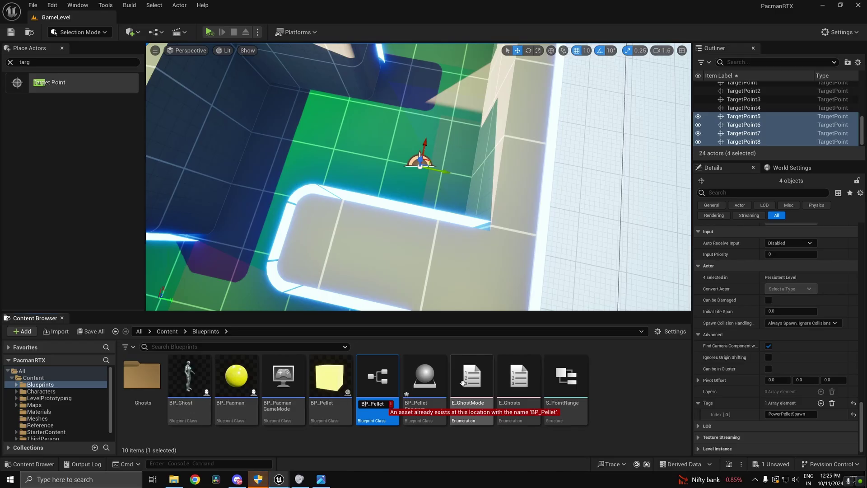
text(Power)
key(Return)
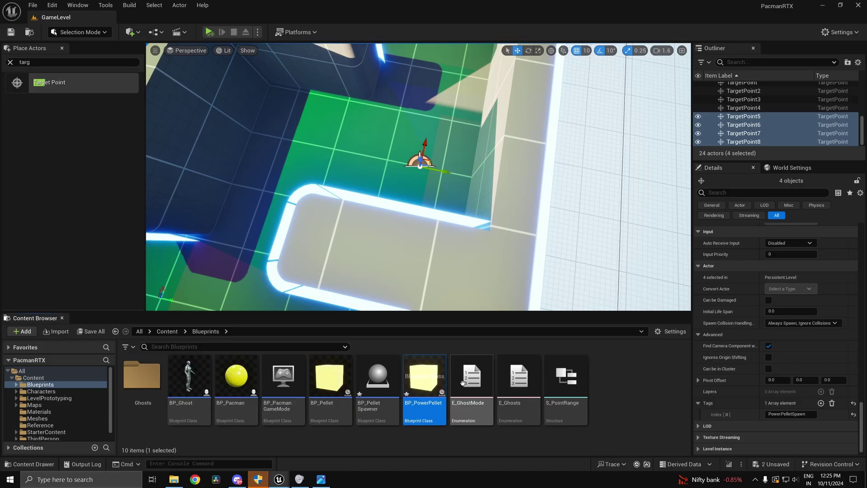
Open BP_PowerPellet, set its Cube component's static mesh to Sphere and scale to 0.4 on all axes, and save
double_click(424, 385)
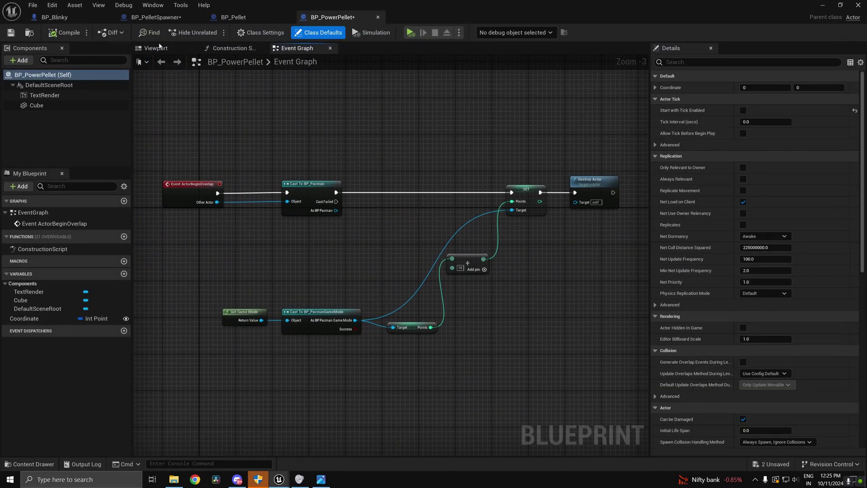
click(158, 48)
click(389, 268)
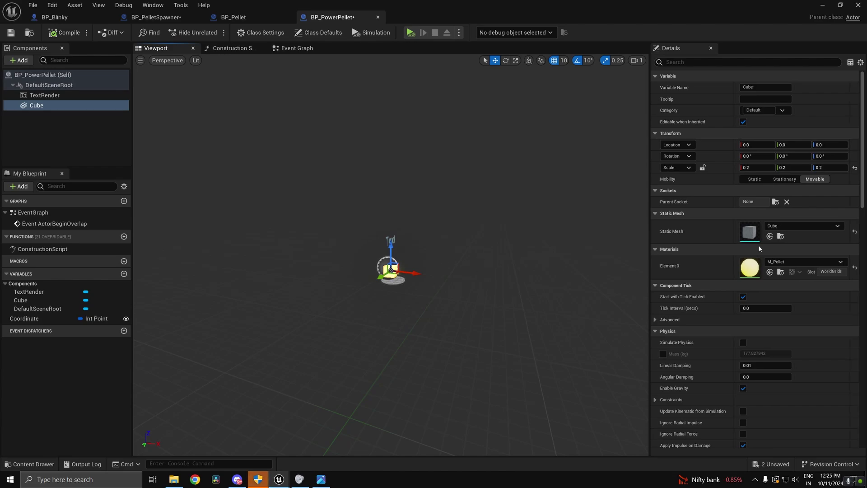
click(795, 226)
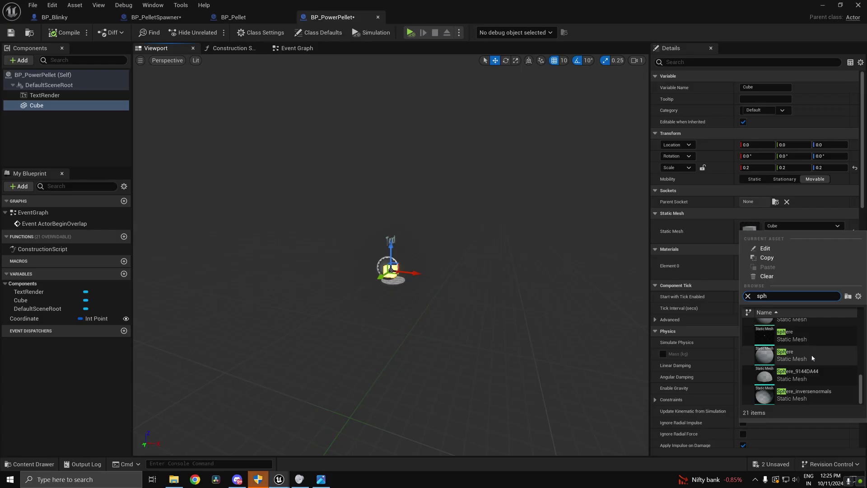
click(811, 354)
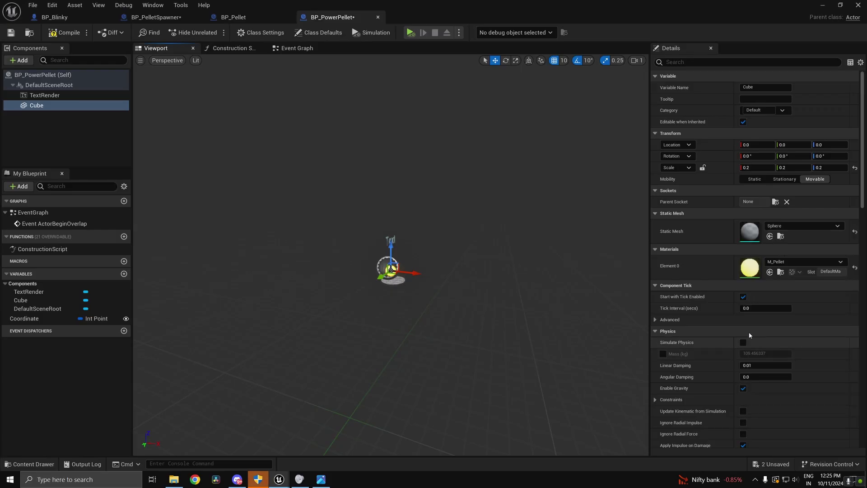
click(751, 168)
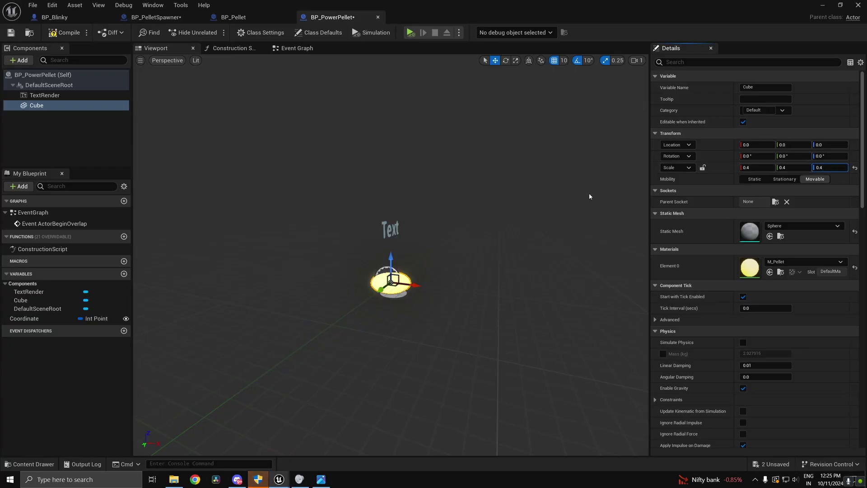
key(ctrl+s)
Set the points added in BP_PowerPellet's event graph to 50 and compile the blueprint
click(284, 49)
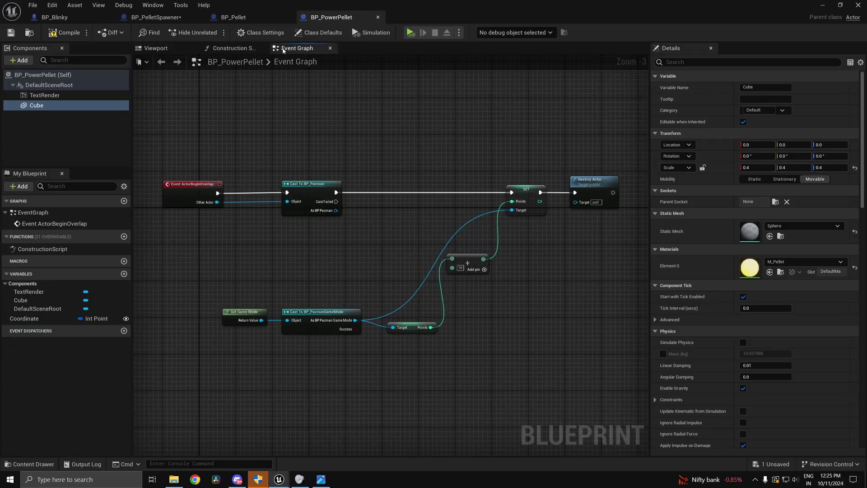
scroll(424, 221, up, 3)
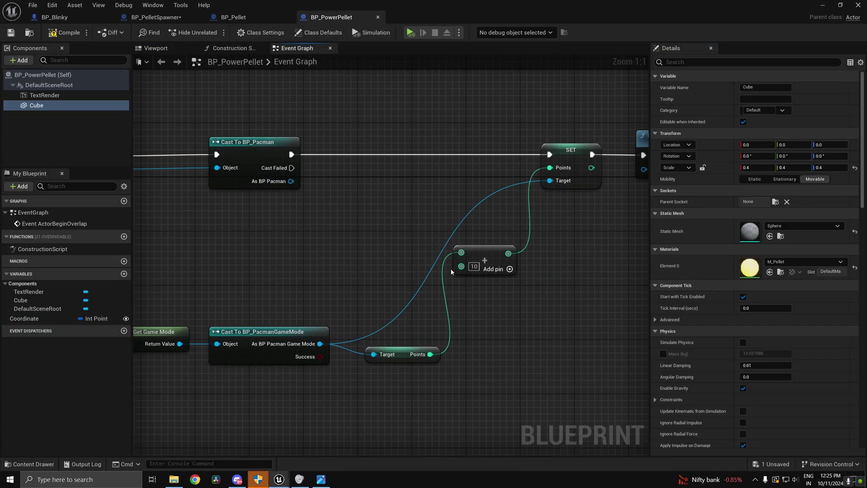
scroll(451, 272, down, 3)
scroll(450, 269, up, 3)
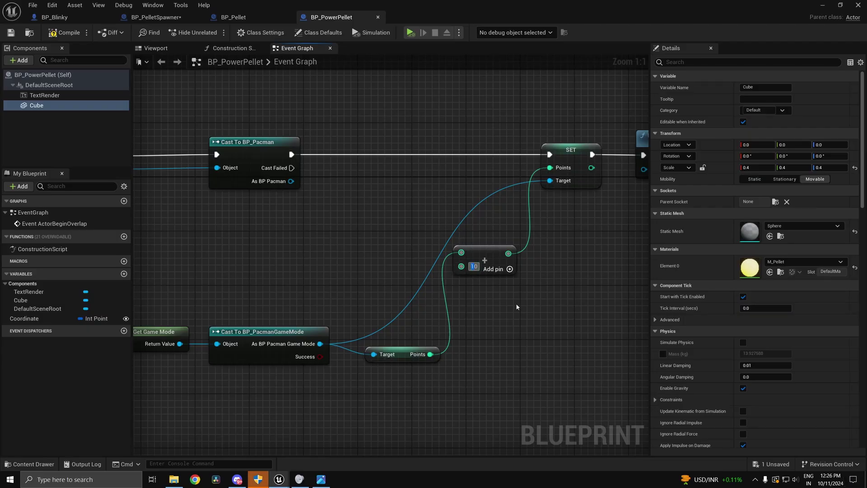
text(50)
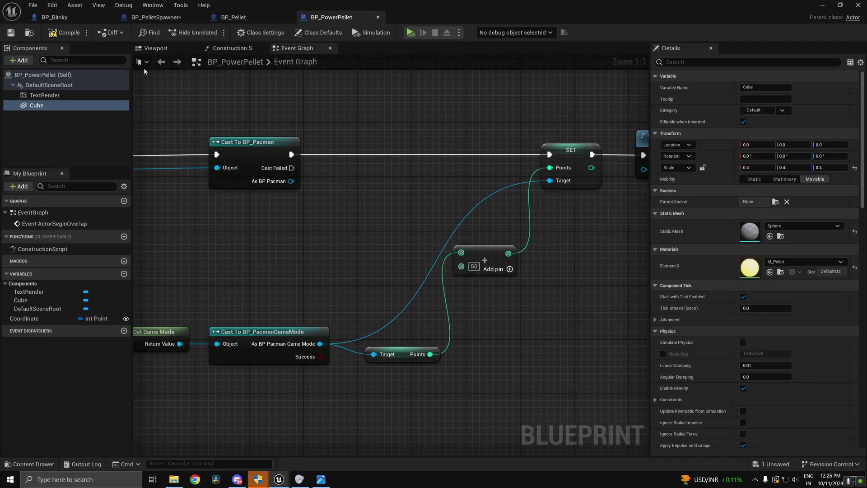
click(53, 33)
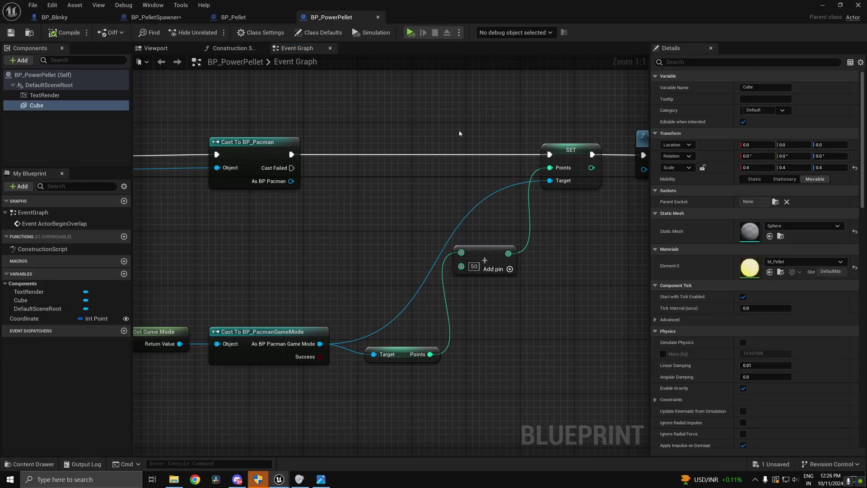
Add a Spawn Actor from Class node to BP_PelletSpawner's event graph and connect it to the For Each Loop's Loop Body
click(156, 17)
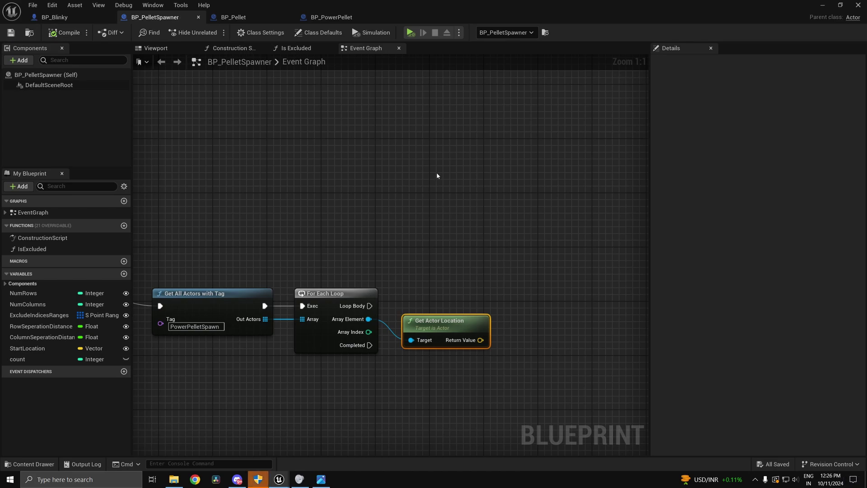
right_drag(467, 237, 410, 155)
scroll(410, 155, down, 3)
scroll(409, 199, up, 3)
drag(390, 225, 421, 227)
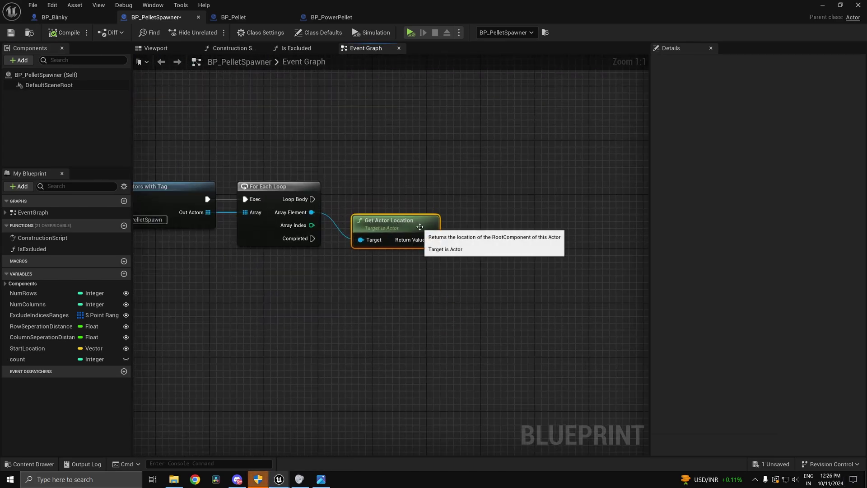
right_click(491, 227)
text(s)
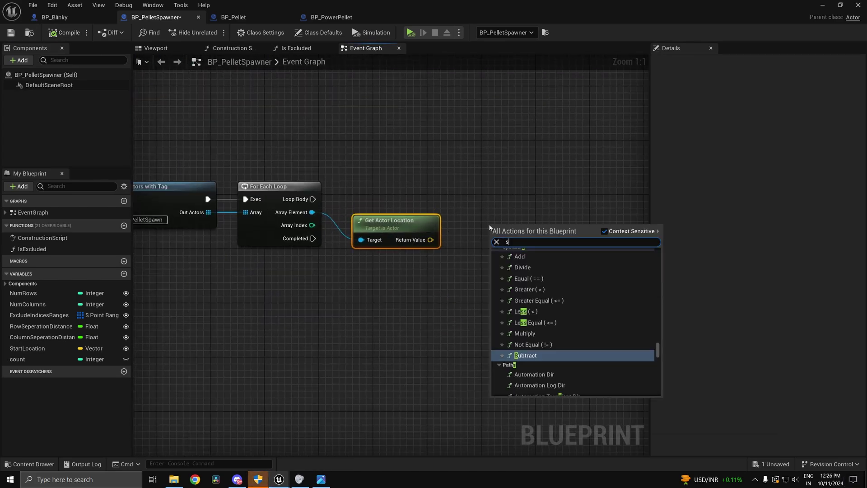
text(pawn acto)
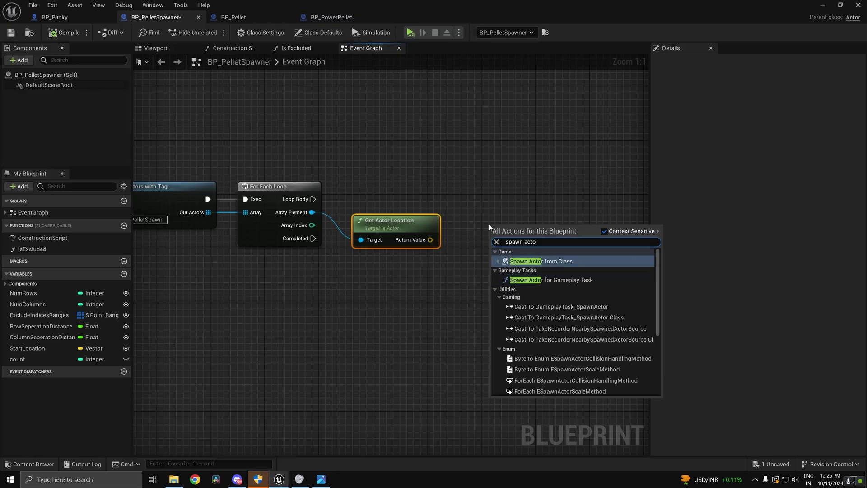
key(Return)
drag(491, 227, 309, 199)
Set the class of the new SpawnActor node in BP_PelletSpawner to BP_PowerPellet
click(527, 220)
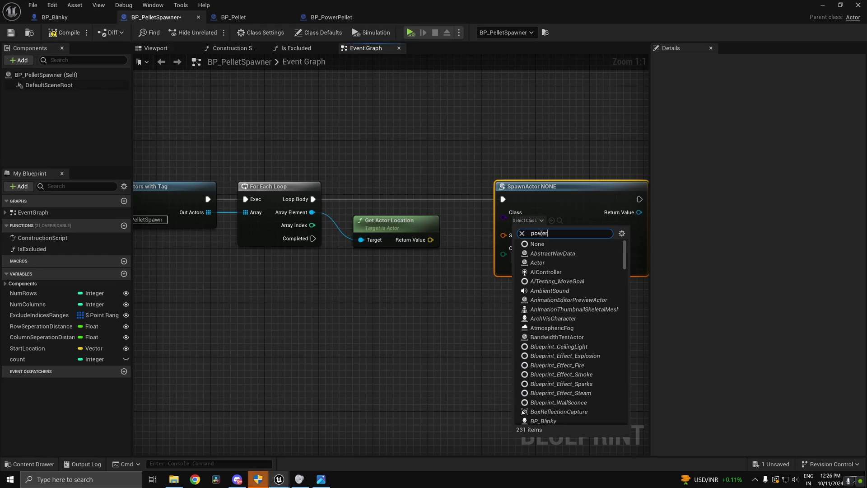
text(power)
click(547, 262)
Split the SpawnActor node's Spawn Transform and connect Get Actor Location's Return Value to Spawn Transform Location, then save
right_click(515, 237)
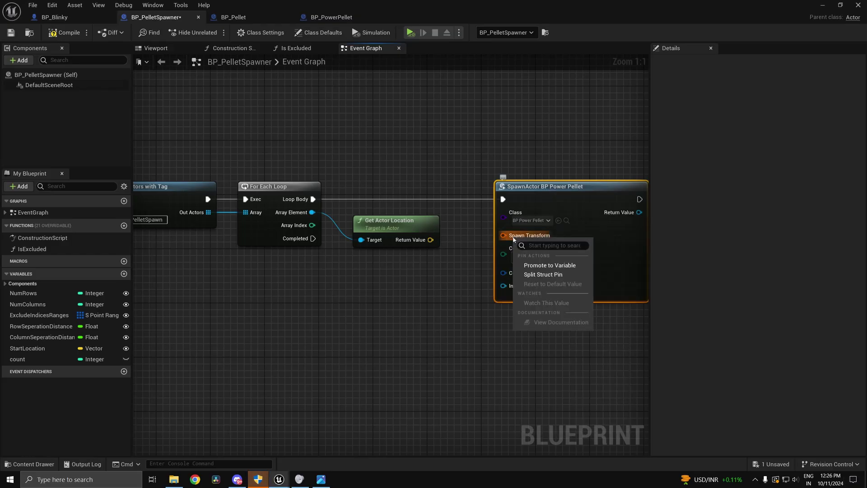
click(536, 276)
drag(505, 240, 421, 241)
drag(407, 231, 413, 245)
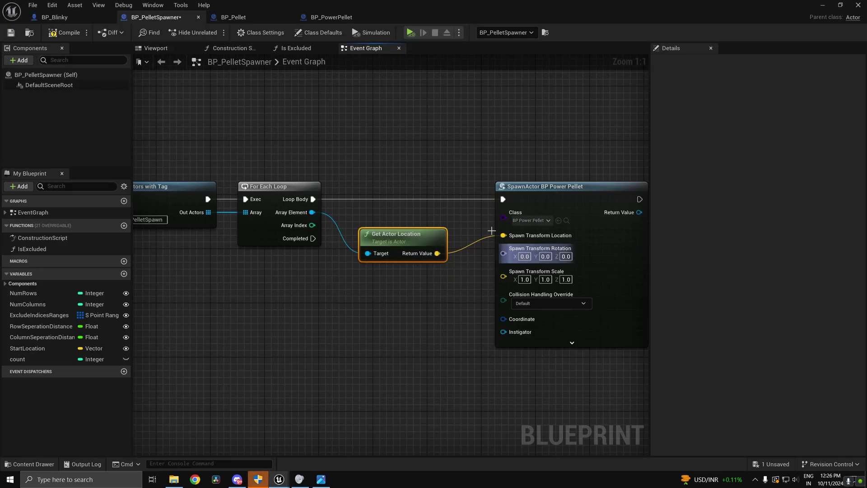
right_drag(545, 228, 370, 200)
right_drag(432, 163, 500, 140)
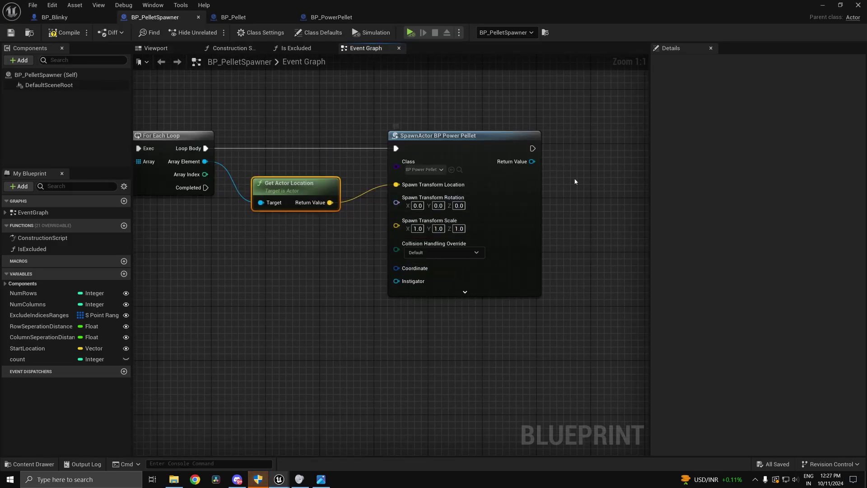
Compare the BP_Pellet and BP_PowerPellet event graphs, and delete the Coordinate variable from BP_PowerPellet
click(252, 19)
scroll(345, 168, down, 2)
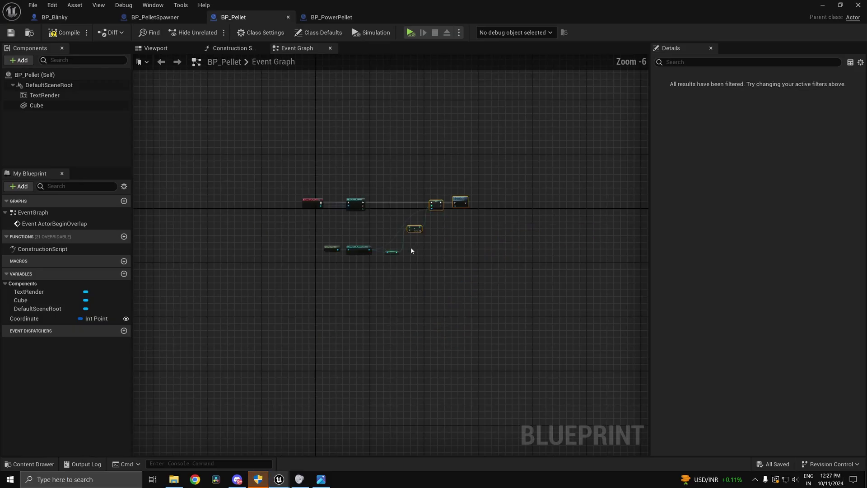
scroll(410, 250, up, 6)
right_drag(237, 215, 401, 248)
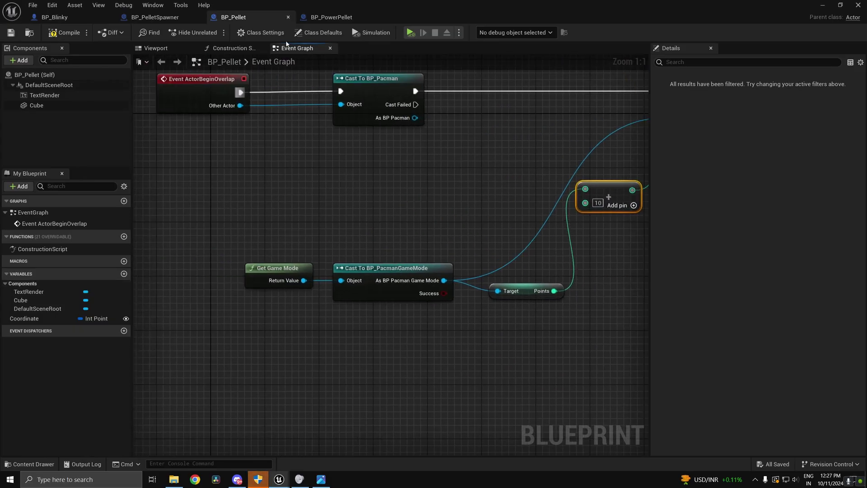
click(331, 17)
scroll(277, 254, down, 7)
right_drag(277, 254, 448, 247)
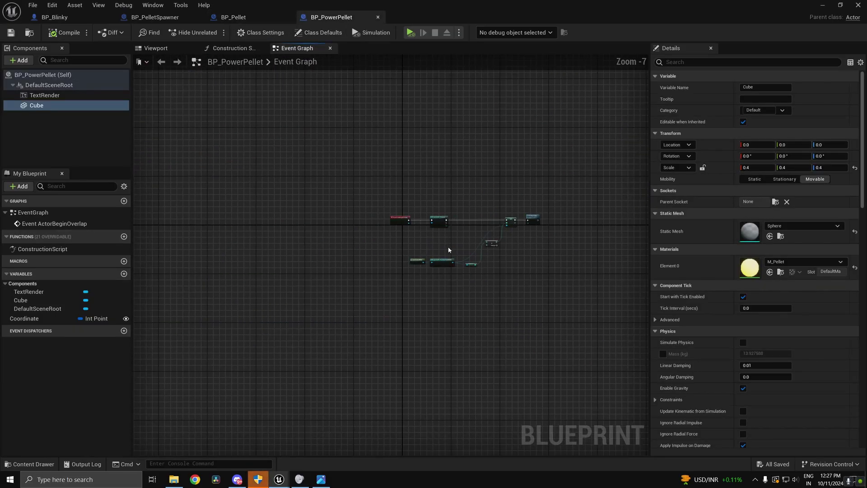
scroll(456, 248, up, 5)
scroll(316, 307, down, 2)
right_drag(374, 316, 353, 325)
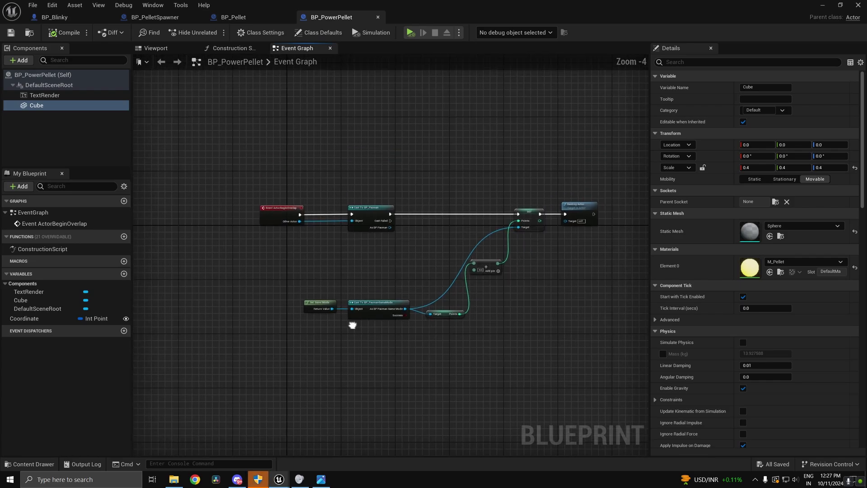
scroll(521, 315, up, 3)
click(25, 319)
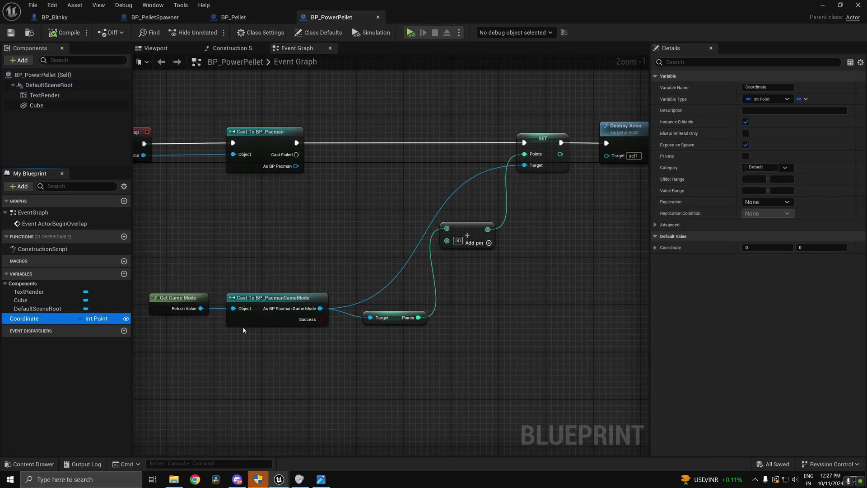
scroll(242, 327, down, 4)
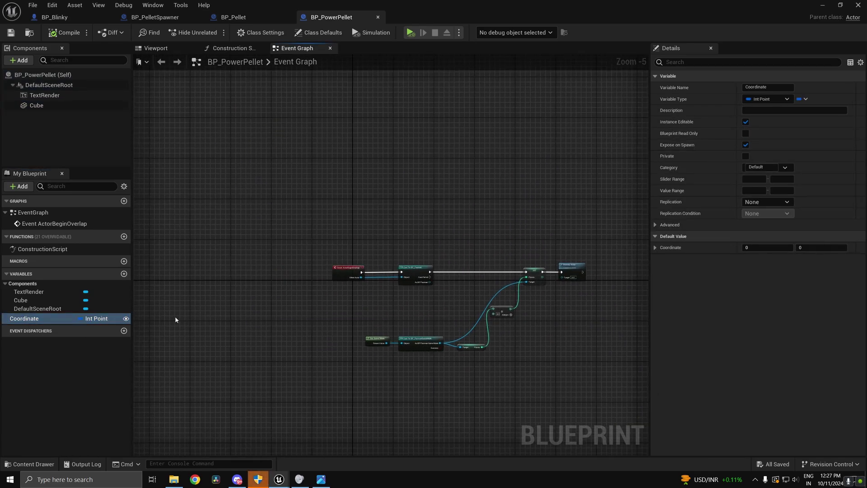
key(Delete)
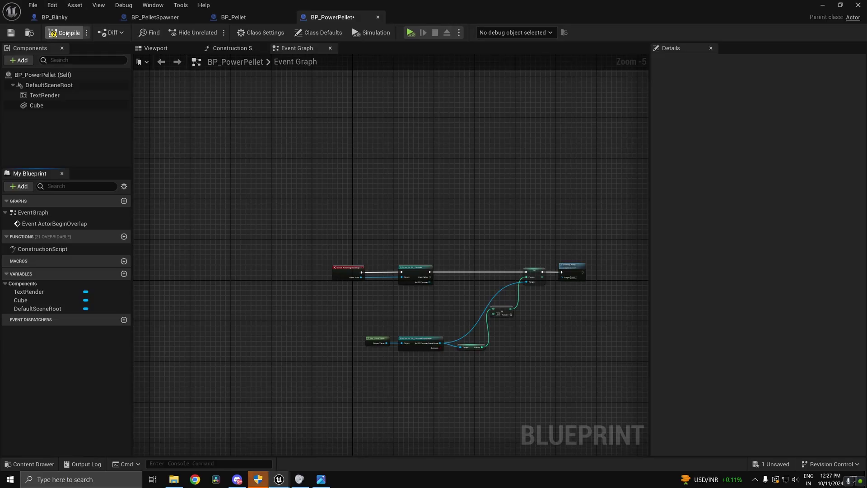
Return to GameLevel and simulate it to examine the power pellets spawned in the maze
click(272, 21)
scroll(460, 255, down, 4)
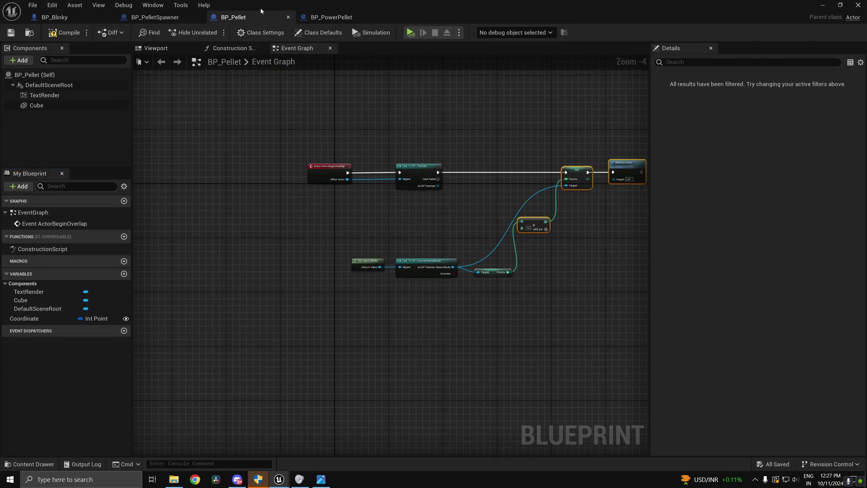
click(171, 18)
click(103, 19)
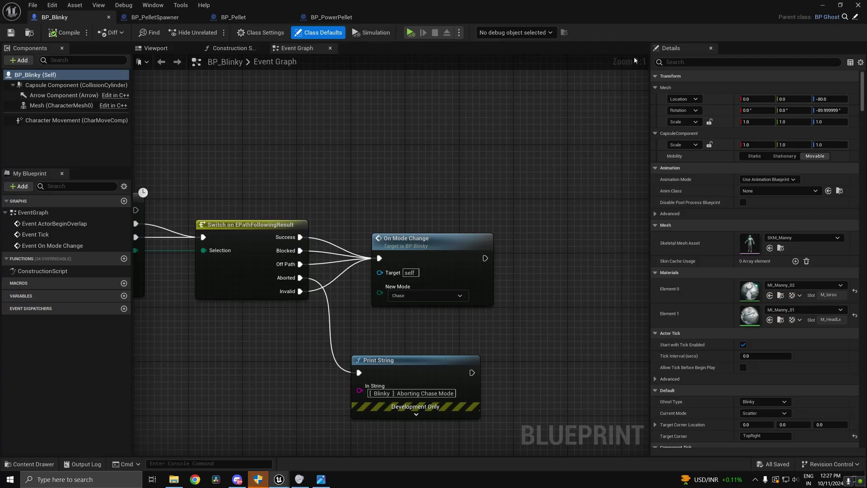
click(830, 10)
click(209, 32)
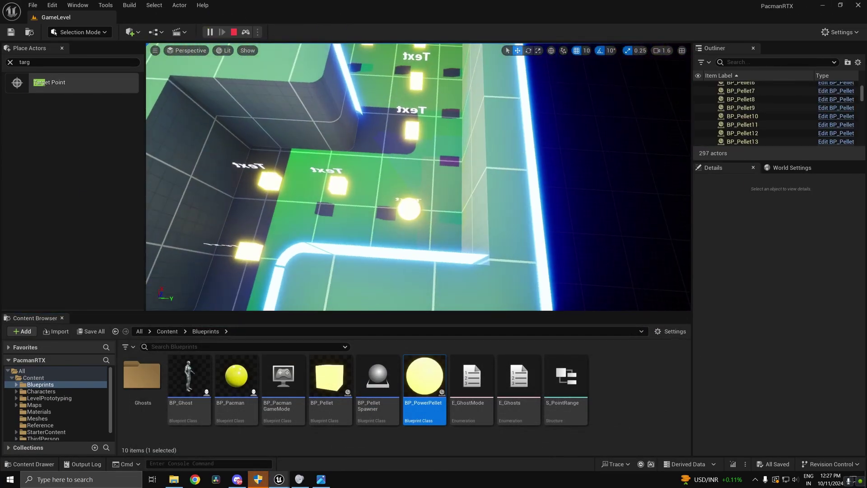
right_drag(418, 177, 437, 205)
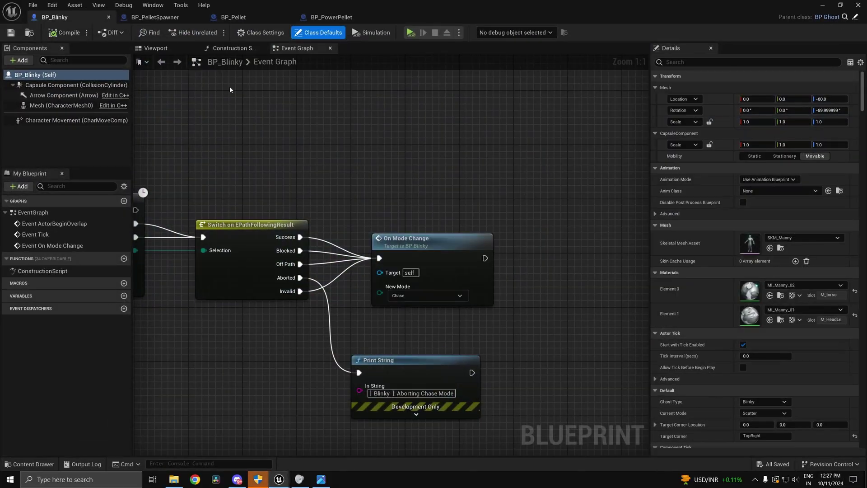
Rename BP_PowerPellet's Cube component to Sphere, set its scale to 0.6 on all axes, and save the blueprint
click(177, 18)
click(337, 19)
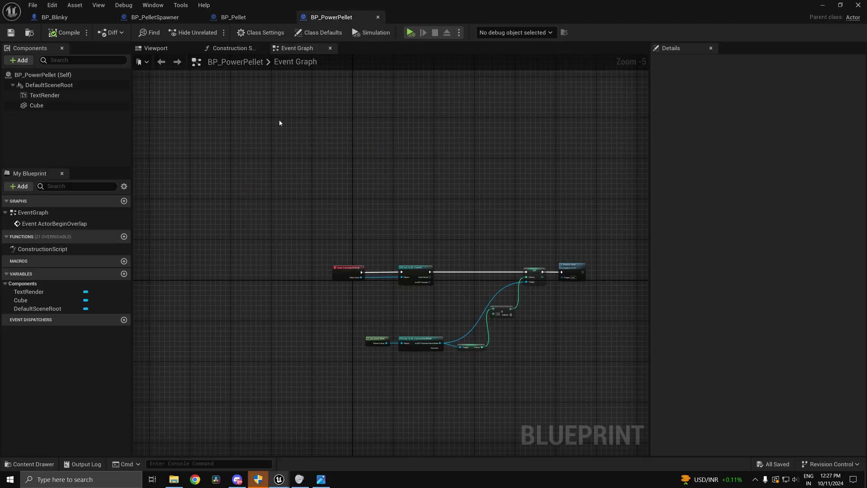
click(65, 106)
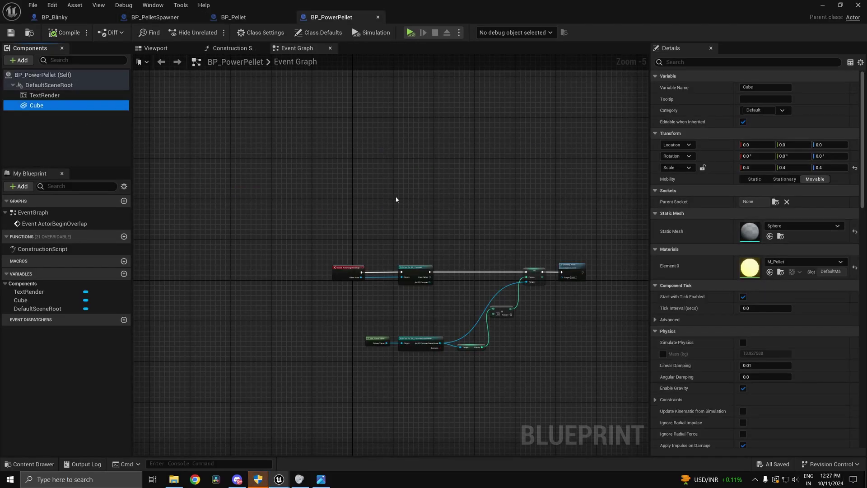
text(Sphere)
key(Return)
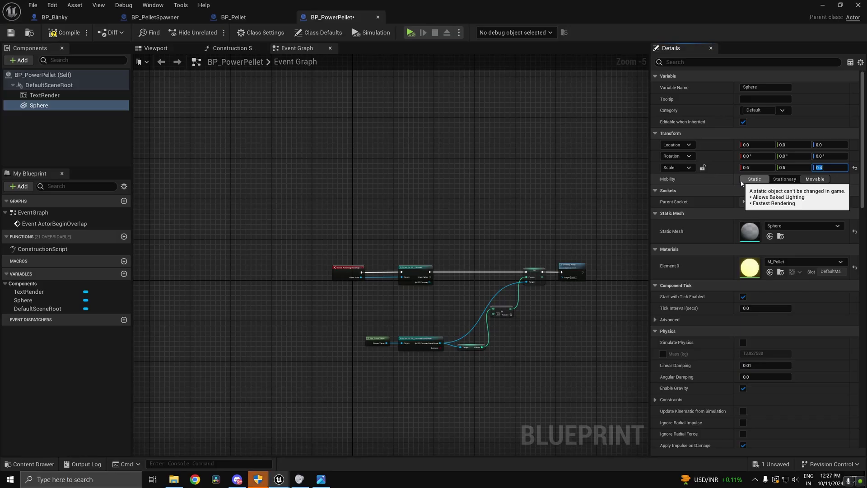
key(ctrl+s)
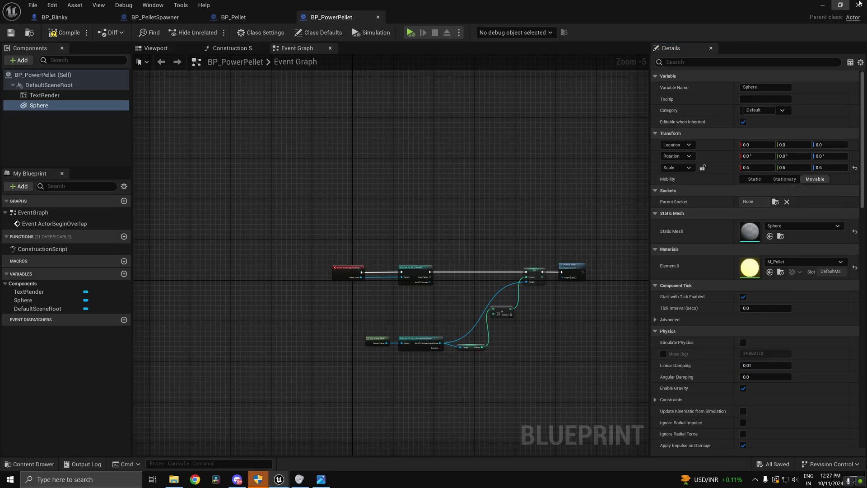
Simulate GameLevel again and examine one of the spawned power pellets up close, including its height above the floor
click(824, 5)
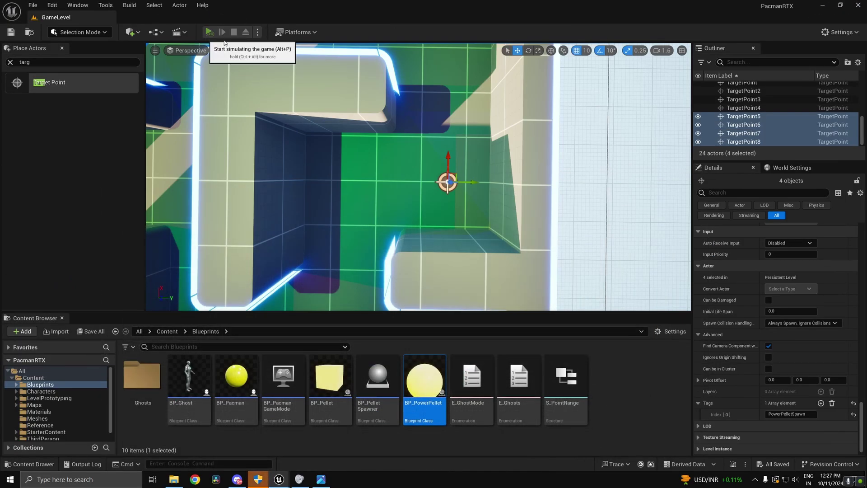
click(209, 32)
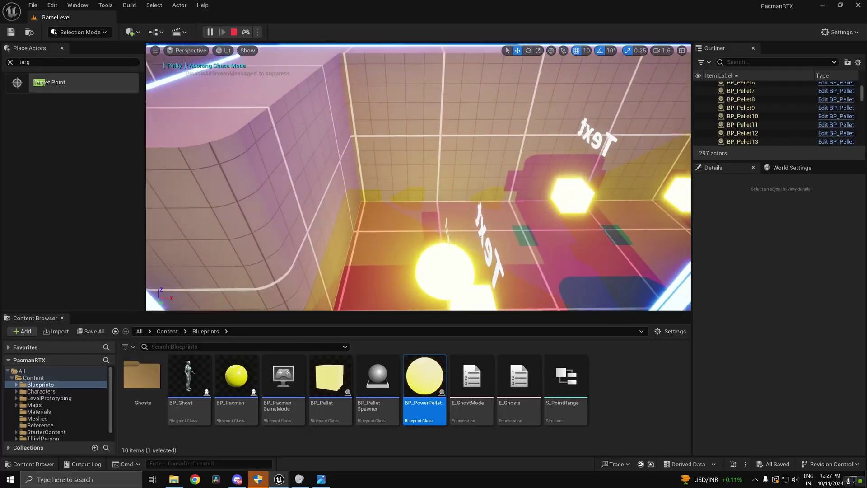
right_drag(420, 215, 463, 244)
click(420, 215)
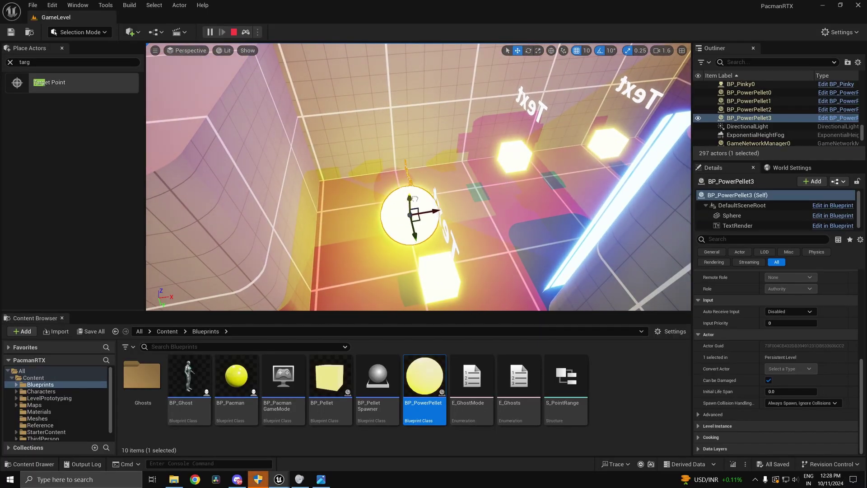
key(w)
right_drag(414, 199, 454, 196)
key(s)
scroll(453, 158, down, 3)
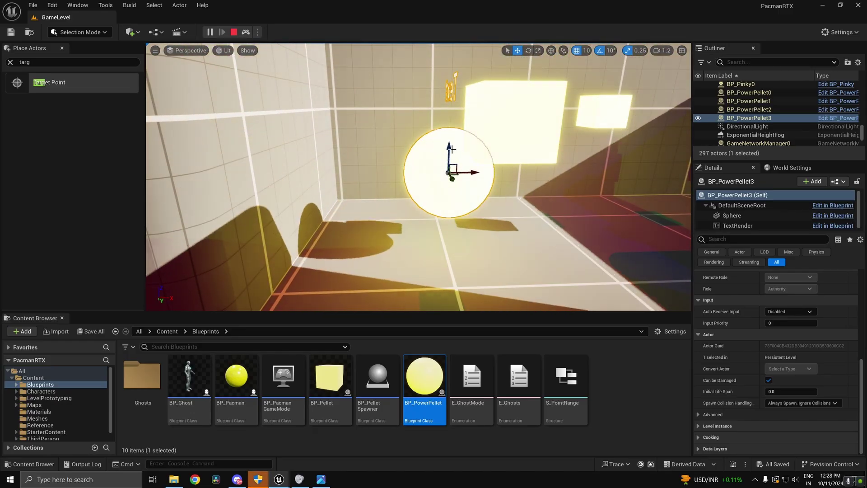
Try raising the selected power pellet vertically in the running simulation, and stop the simulation
drag(453, 149, 453, 81)
key(s)
right_drag(456, 97, 452, 136)
key(Escape)
Raise TargetPoint5 through TargetPoint8 together in GameLevel using a grid snap size of 100, and reset the snap size to 10
key(alt+Tab)
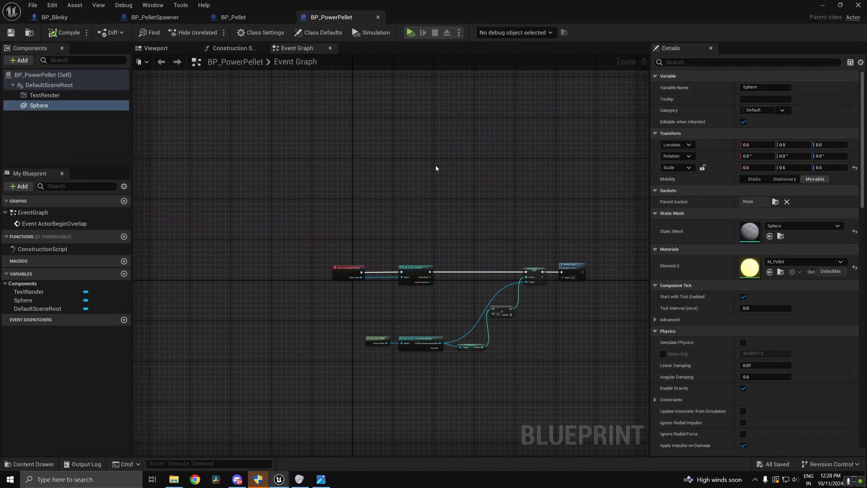
click(829, 5)
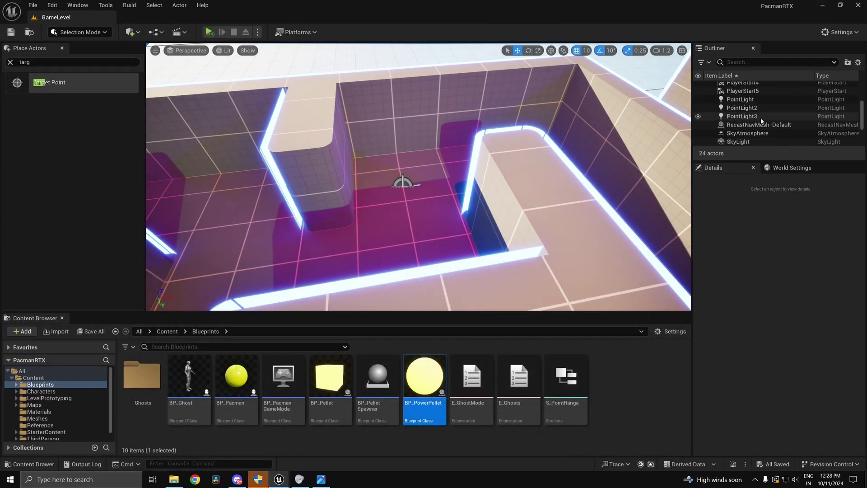
scroll(768, 121, down, 2)
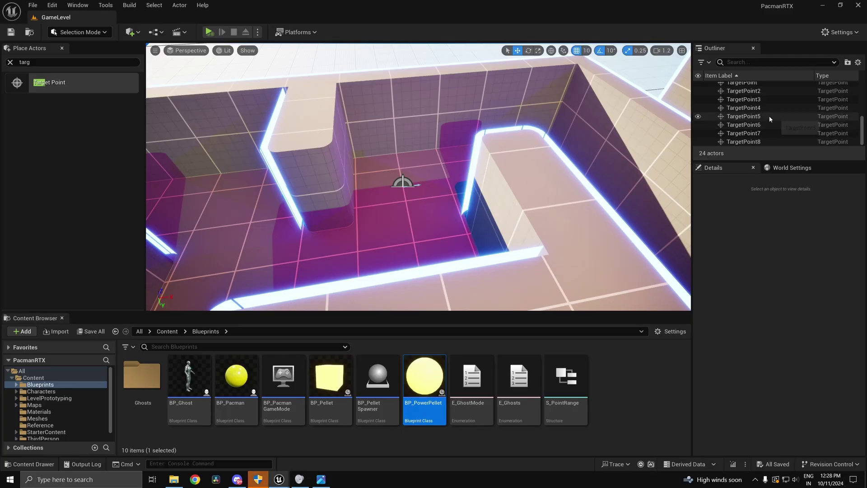
drag(770, 118, 771, 144)
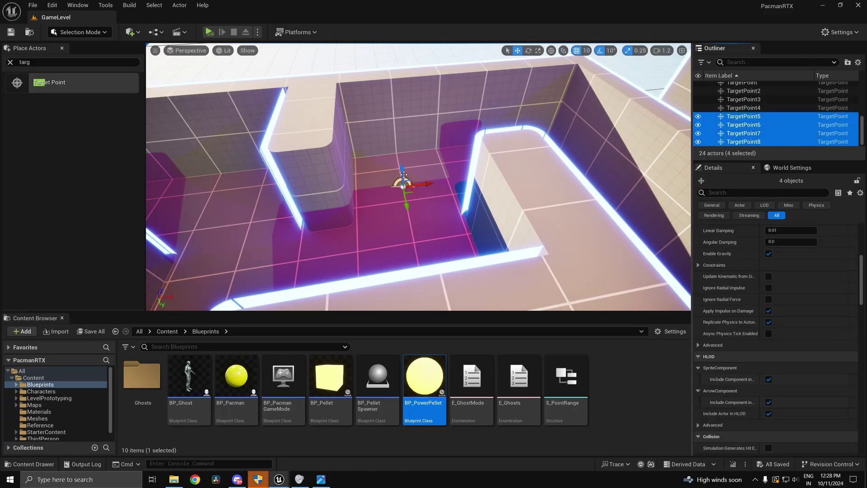
click(585, 51)
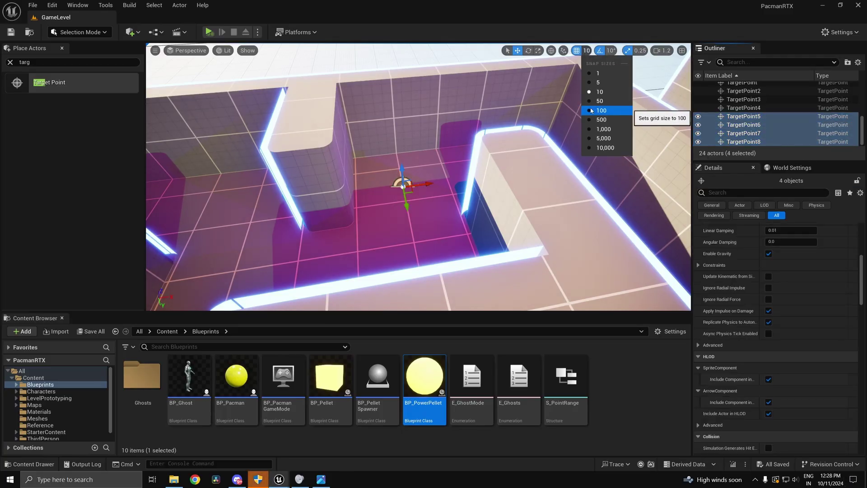
click(591, 111)
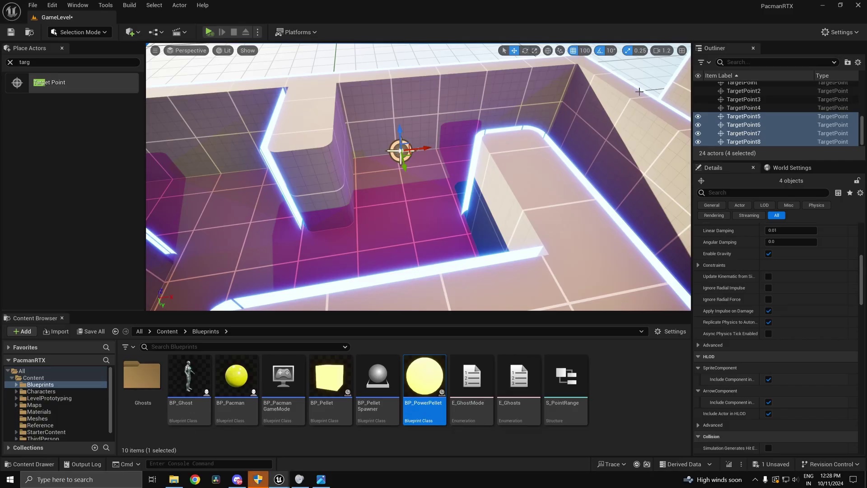
click(572, 53)
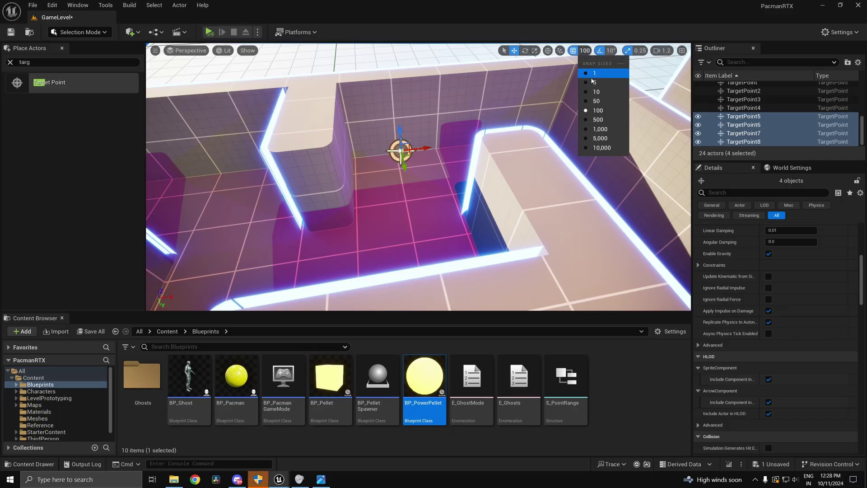
Simulate GameLevel to check the power pellets at the raised Target Points from above the whole maze
right_drag(547, 96, 651, 106)
click(209, 32)
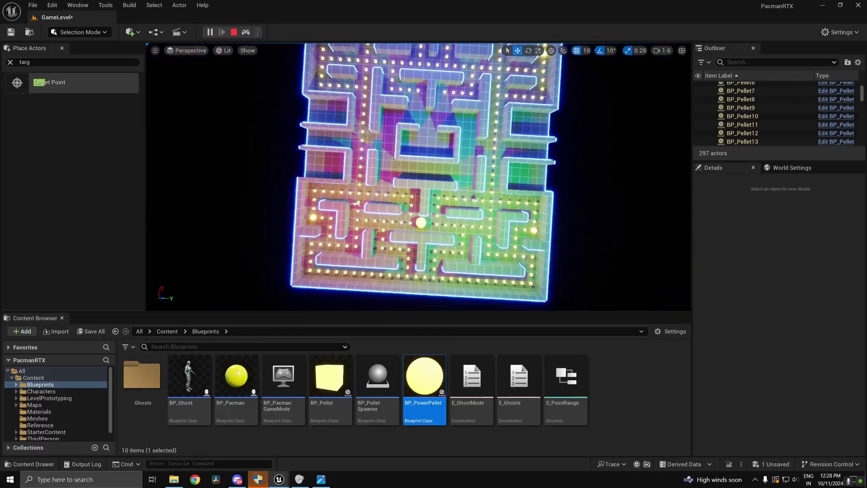
key(Escape)
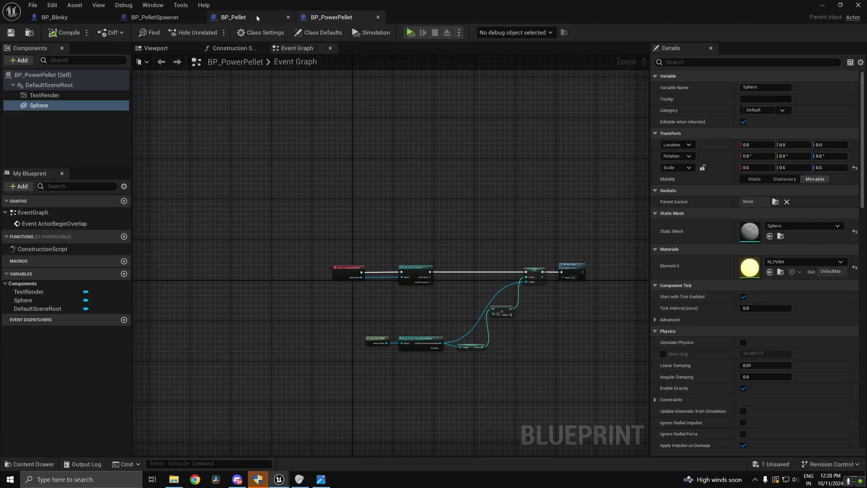
Set the scale of BP_PowerPellet's Sphere component to 0.7 on all axes and simulate GameLevel to check the pellet size
click(256, 17)
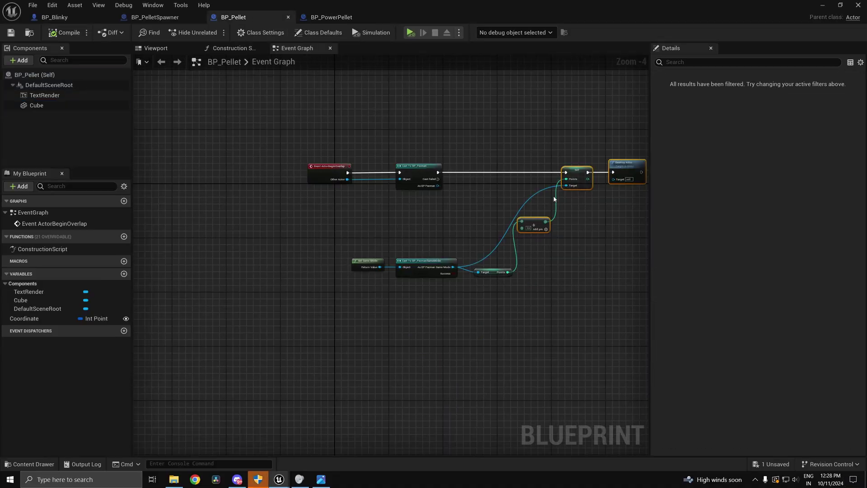
click(167, 17)
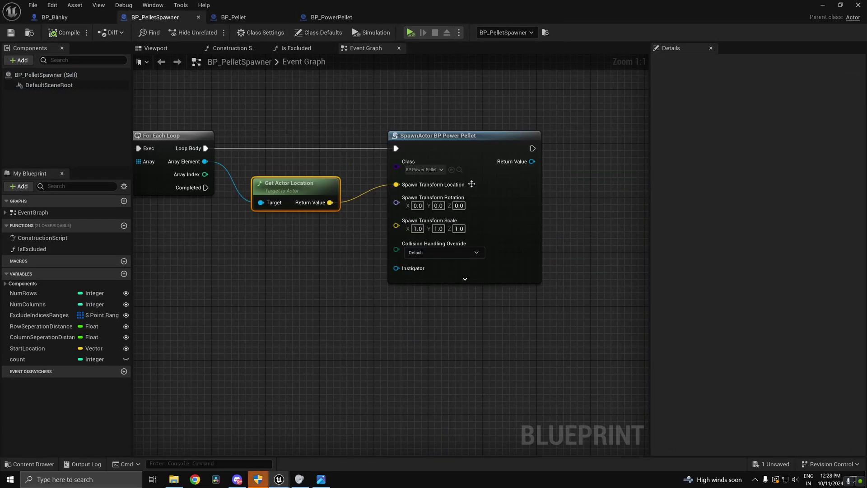
click(330, 18)
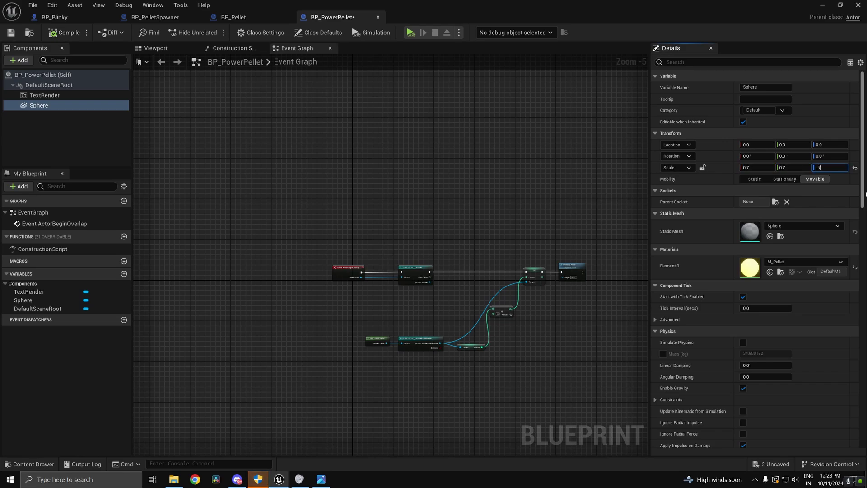
click(824, 6)
click(208, 32)
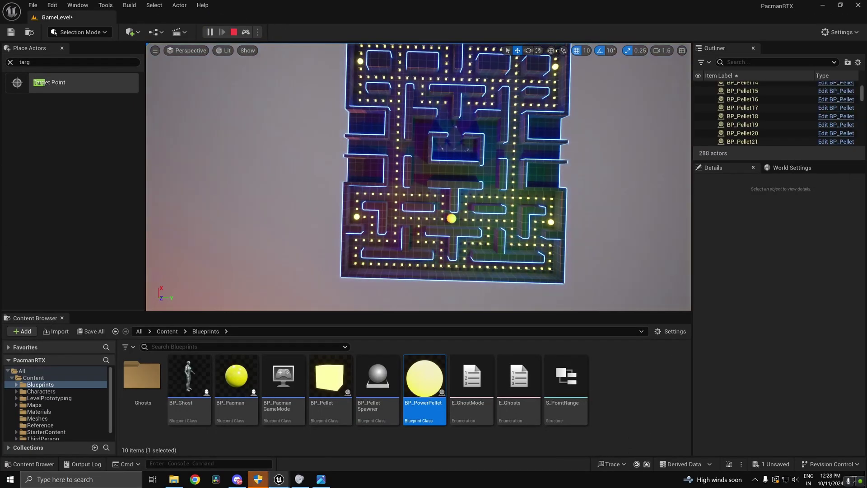
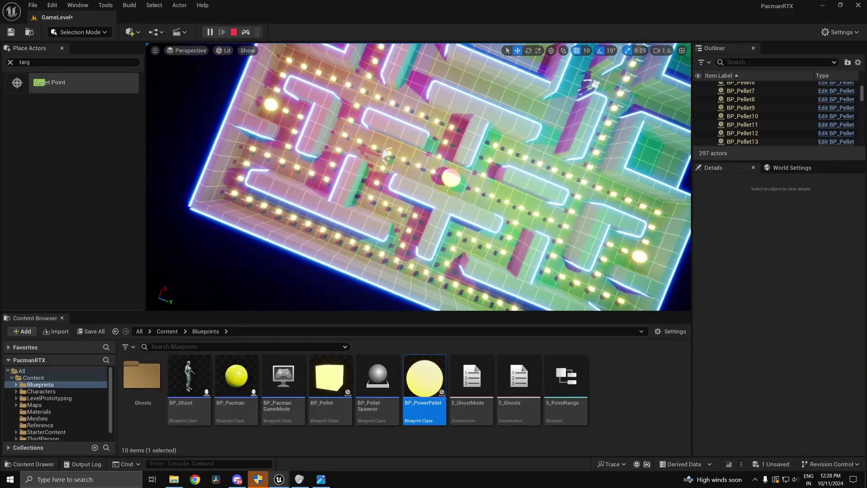
key(Escape)
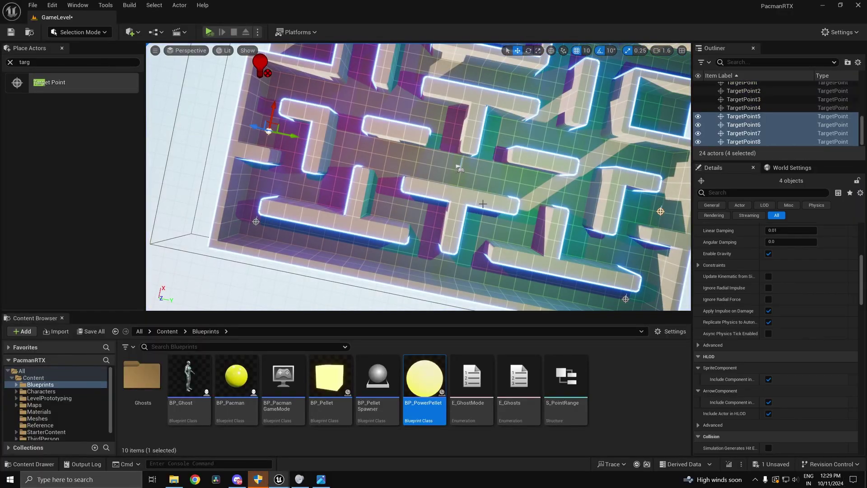
Look through the event graphs of BP_Pacman and BP_Blinky, and close the blueprint editor window
double_click(237, 379)
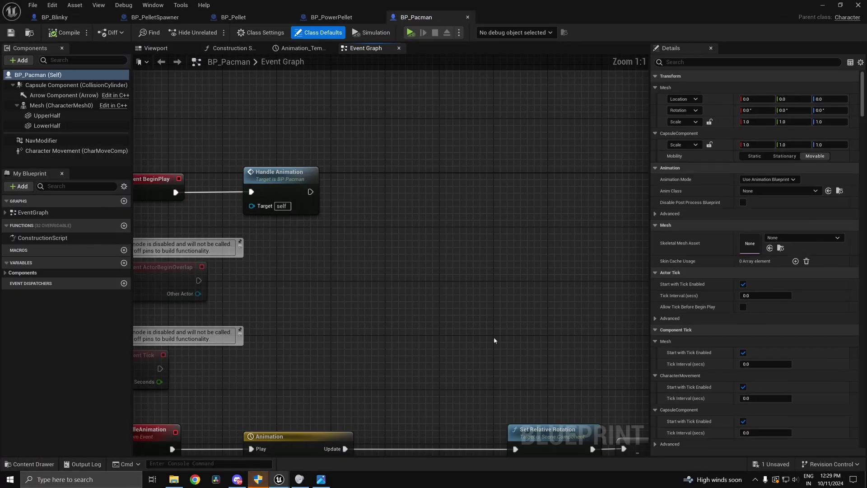
scroll(420, 282, up, 4)
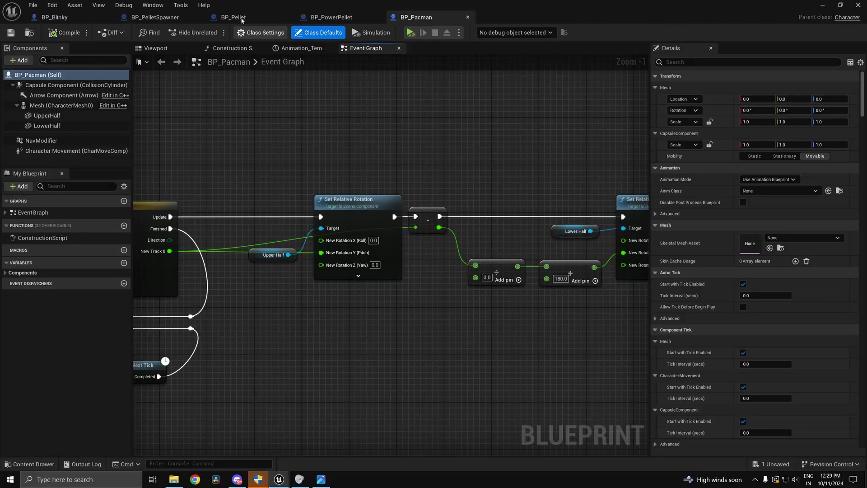
click(60, 18)
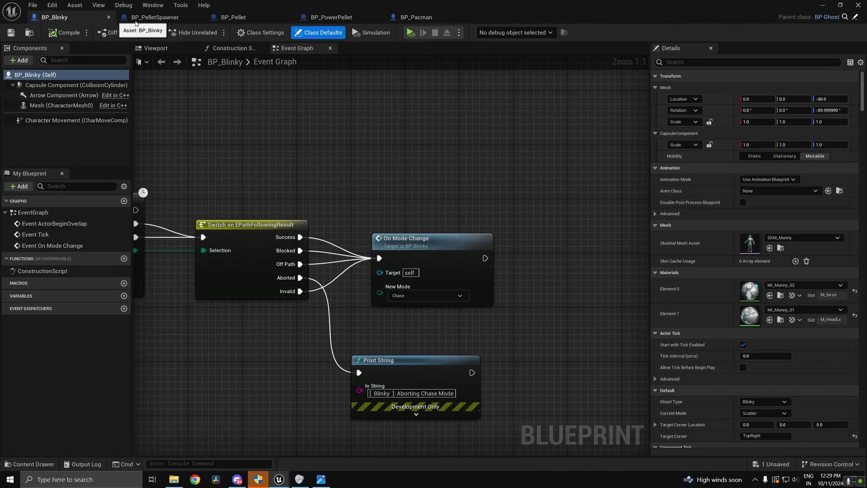
click(858, 5)
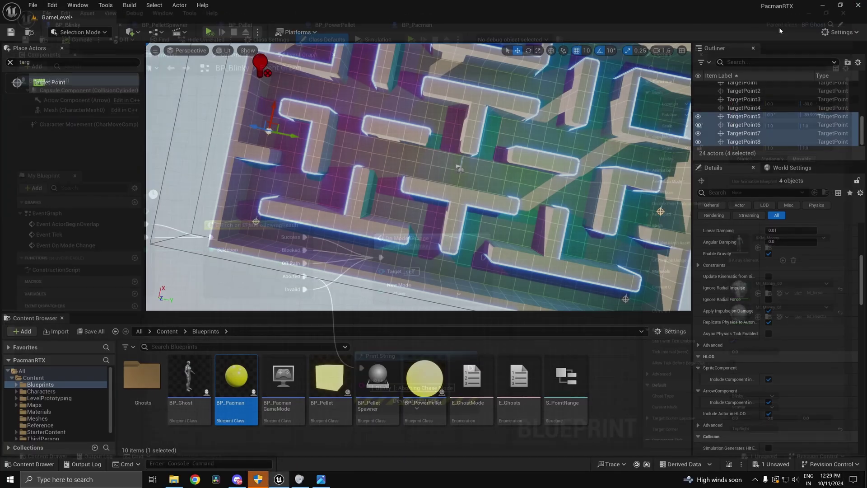
Add a Get Player Controller node beside the BP Pacman spawn nodes in BP_PacmanGameMode's event graph
double_click(282, 381)
scroll(330, 300, down, 4)
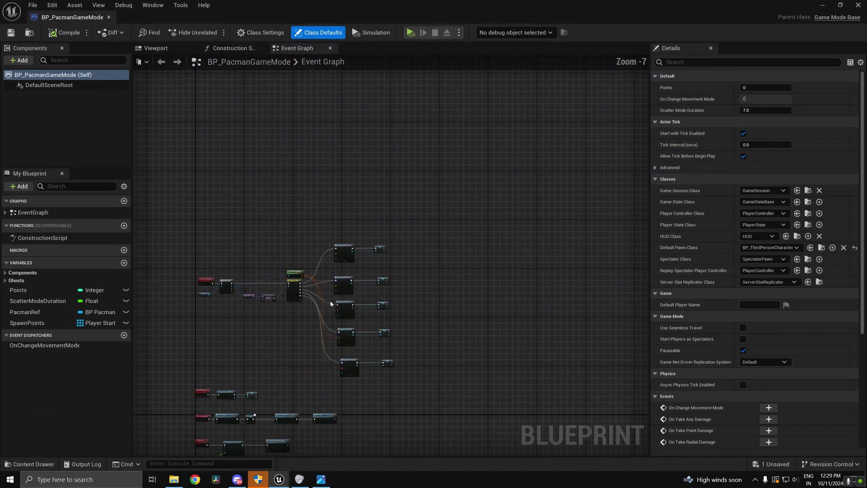
scroll(347, 242, up, 7)
drag(341, 178, 347, 179)
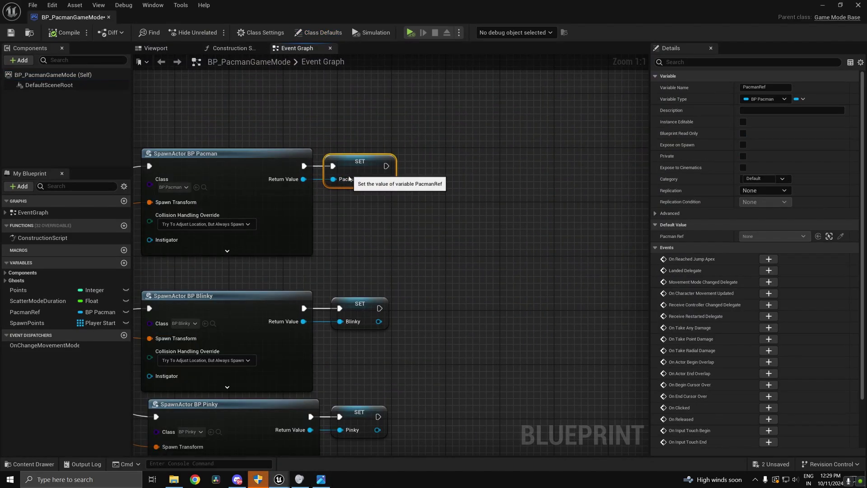
click(352, 246)
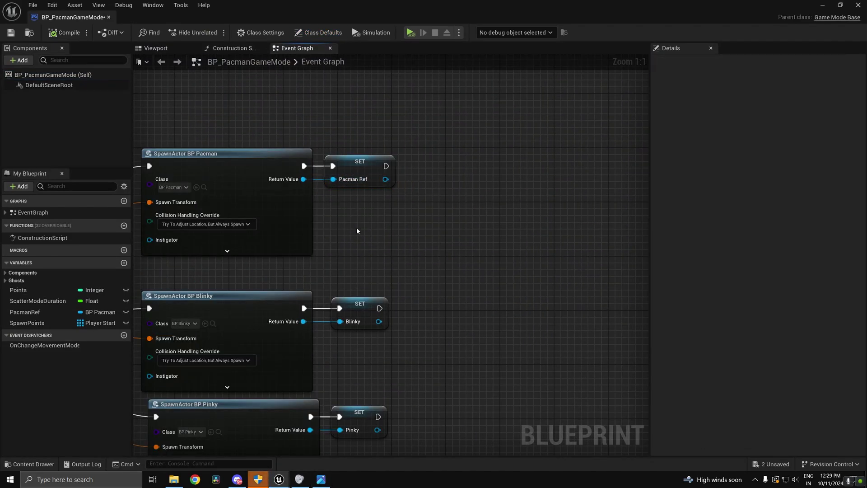
right_click(357, 231)
text(get playe)
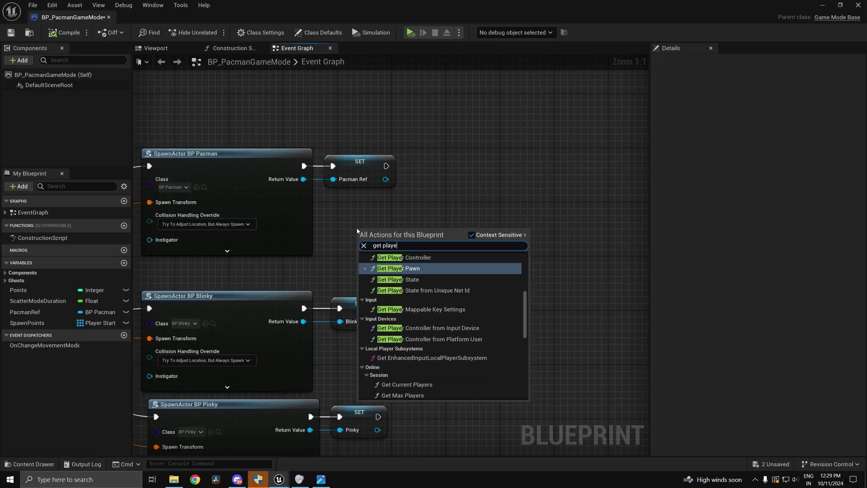
text(r co)
key(Return)
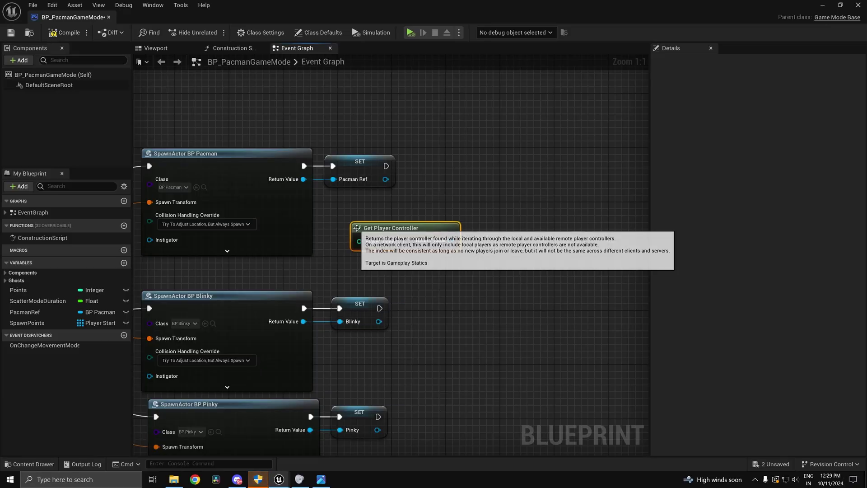
Add a Possess node from the Get Player Controller's return value, placed after the Pacman Ref set node
drag(352, 184, 372, 184)
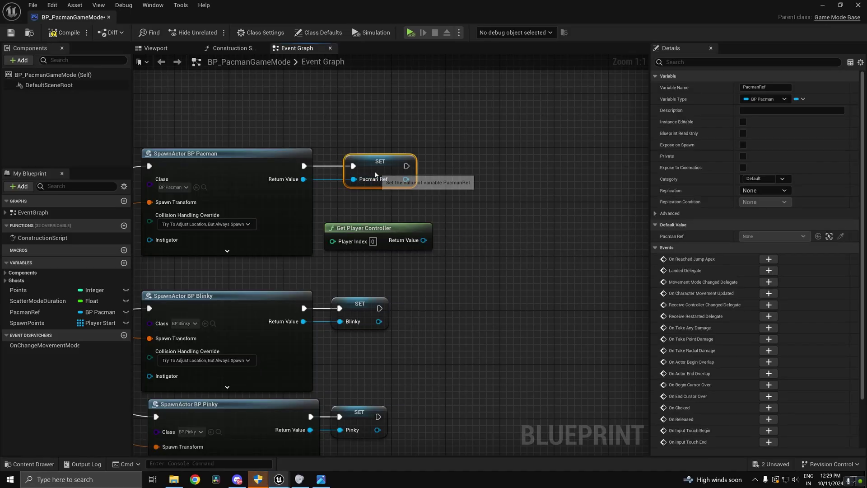
drag(459, 217, 480, 180)
text(possess)
key(Return)
drag(503, 169, 503, 155)
Set GameLevel's Default Pawn Class to None in the World Settings
click(823, 5)
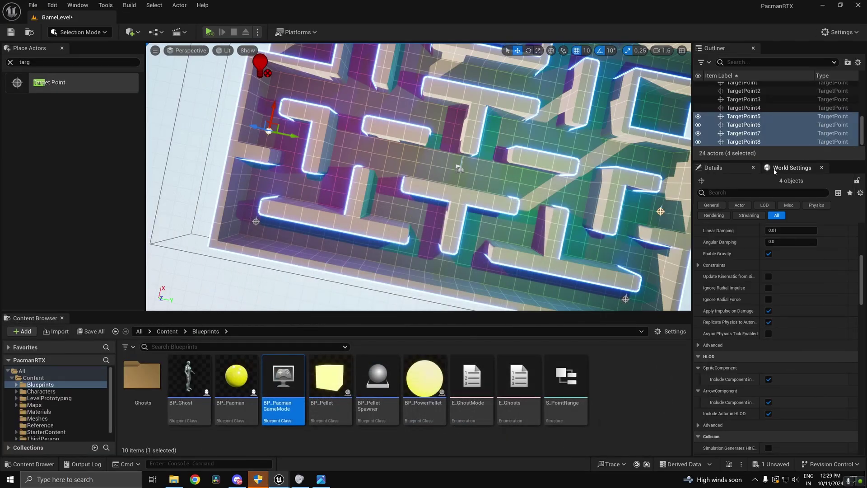
click(775, 169)
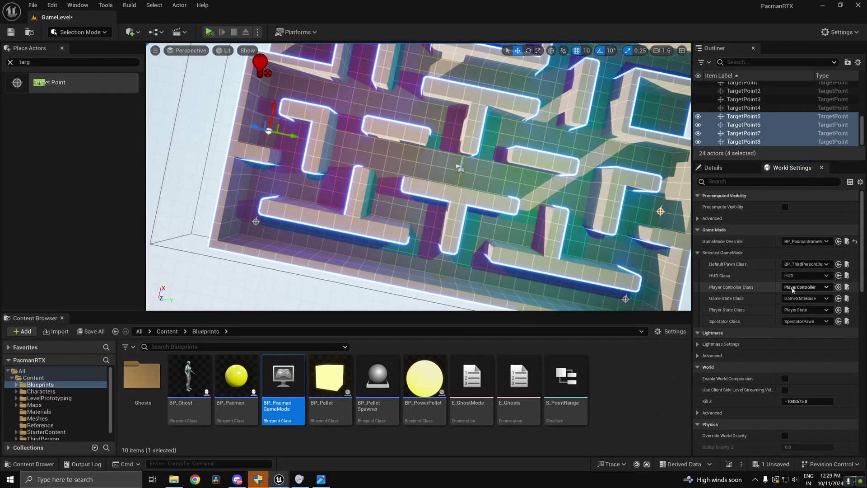
click(801, 264)
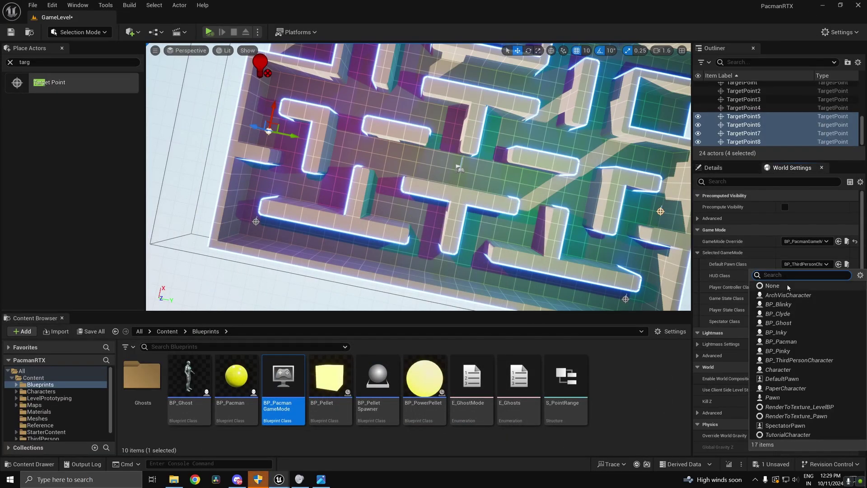
click(795, 286)
Play GameLevel to check the player's view and control when possessing Pacman, and stop the play session
right_drag(407, 167, 434, 143)
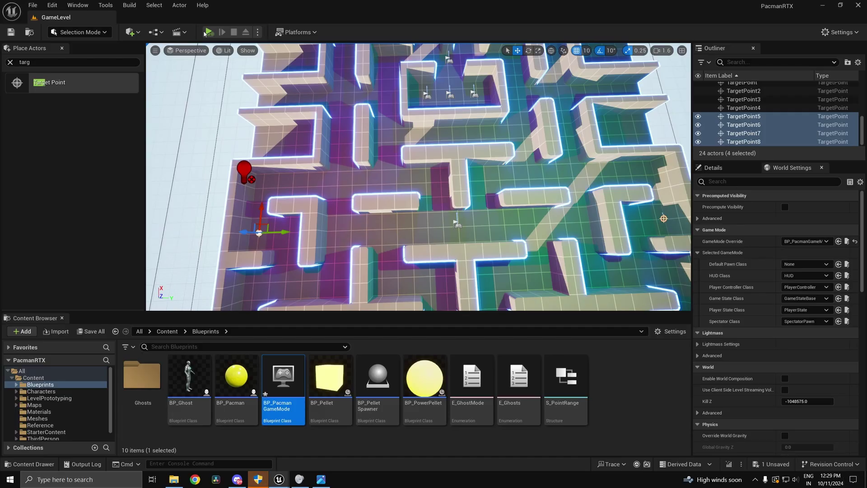
click(257, 32)
click(281, 65)
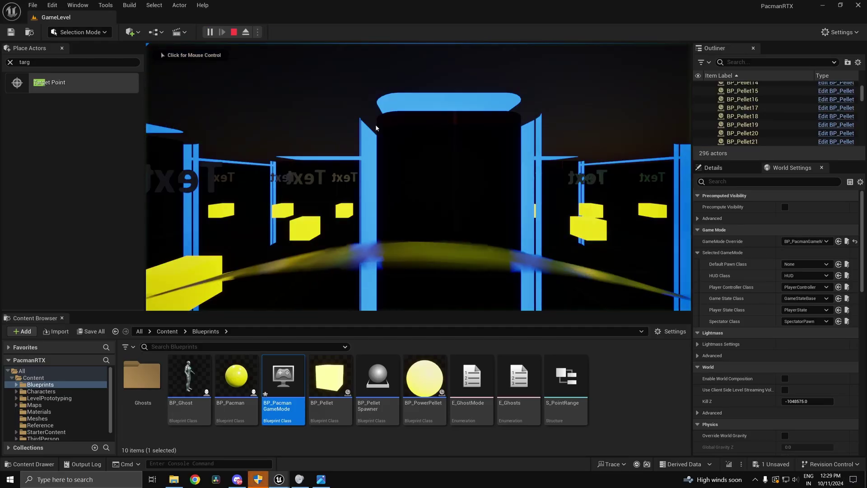
click(376, 126)
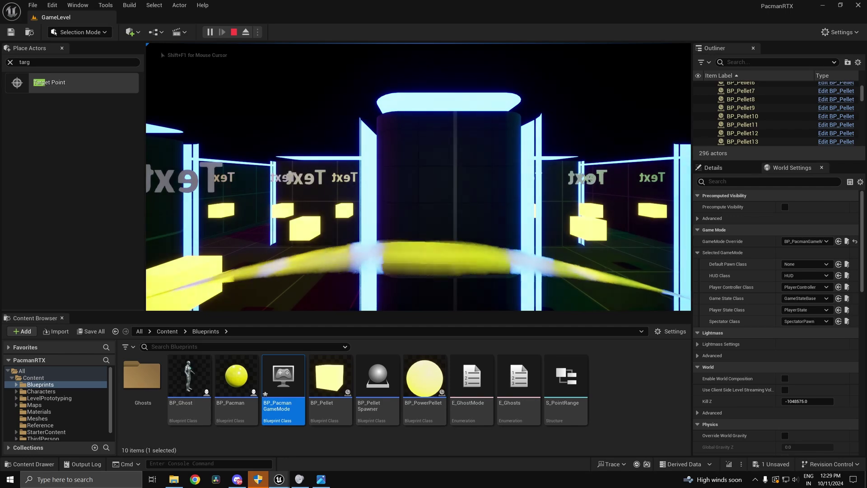
key(Escape)
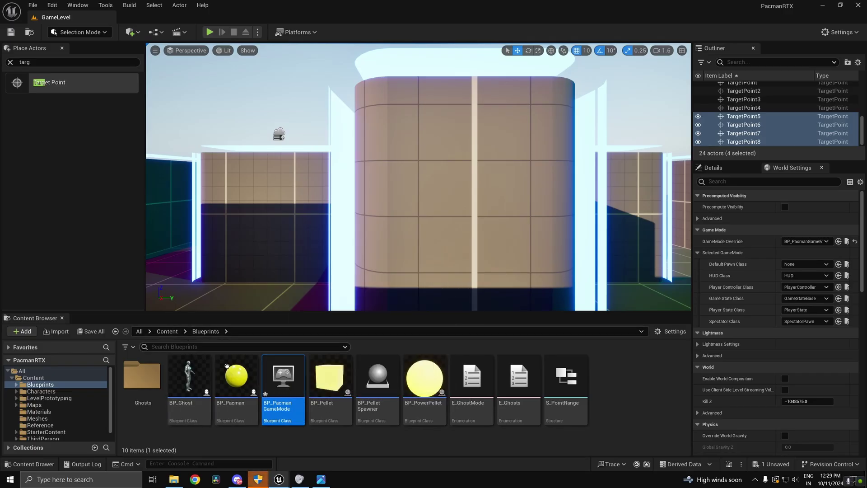
Open BP_ThirdPersonCharacter from the ThirdPerson Blueprints folder and examine the input mapping, camera and movement logic in its event graph
click(168, 331)
double_click(508, 395)
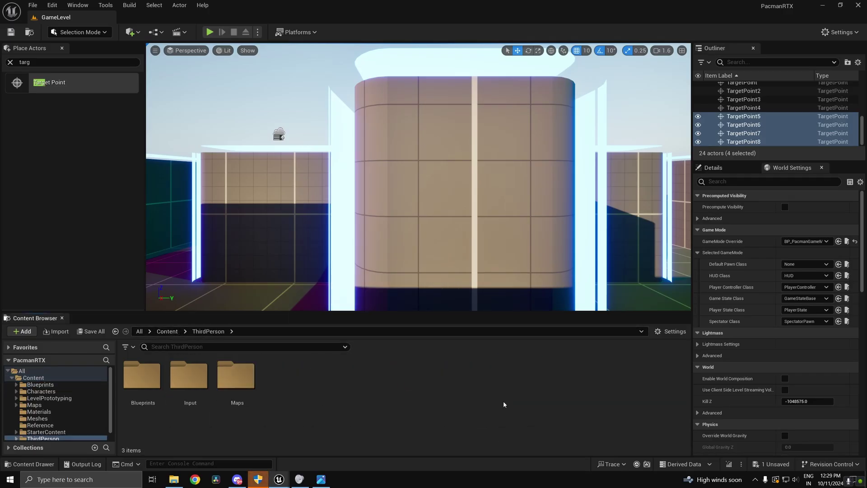
double_click(143, 388)
double_click(142, 384)
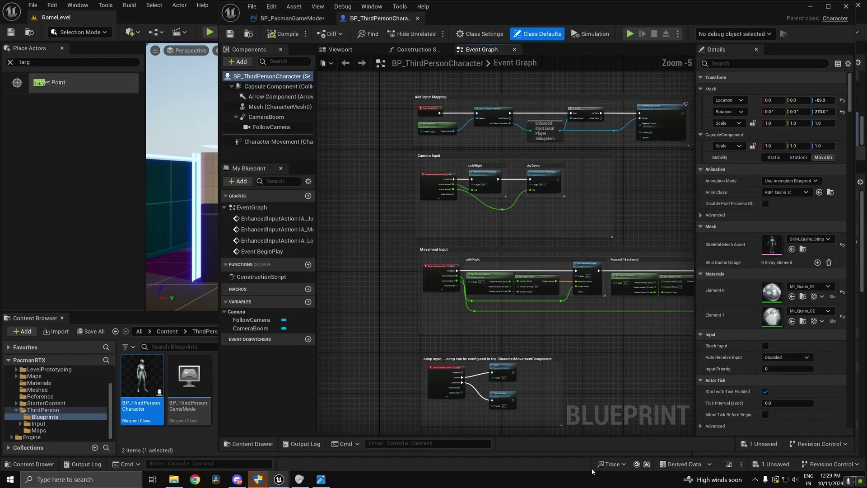
right_drag(479, 245, 432, 327)
scroll(393, 246, up, 2)
scroll(393, 246, down, 2)
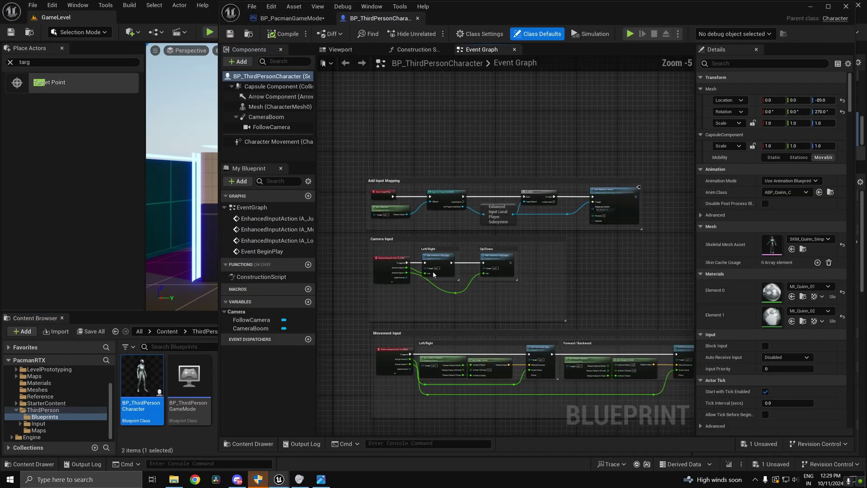
scroll(392, 236, up, 2)
scroll(371, 208, down, 2)
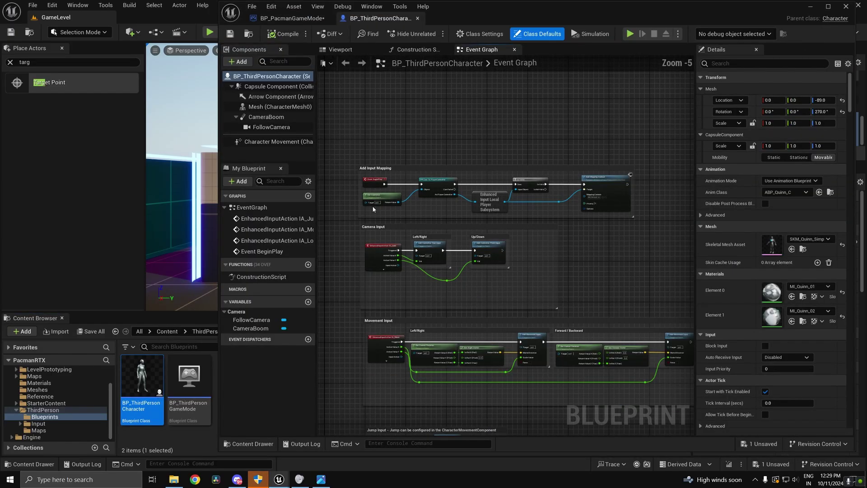
Select the Add Input Mapping, Camera Input and Movement Input node groups in BP_ThirdPersonCharacter, and close the blueprint editor
drag(357, 173, 544, 271)
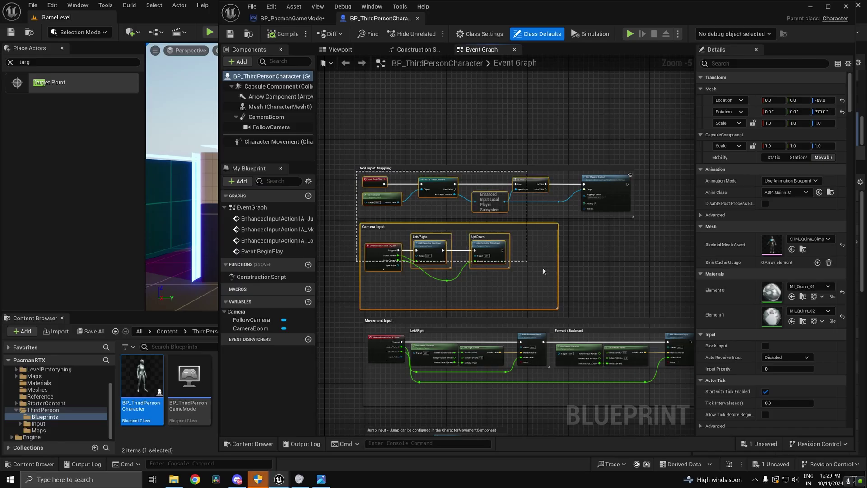
drag(636, 299, 636, 302)
drag(350, 152, 663, 309)
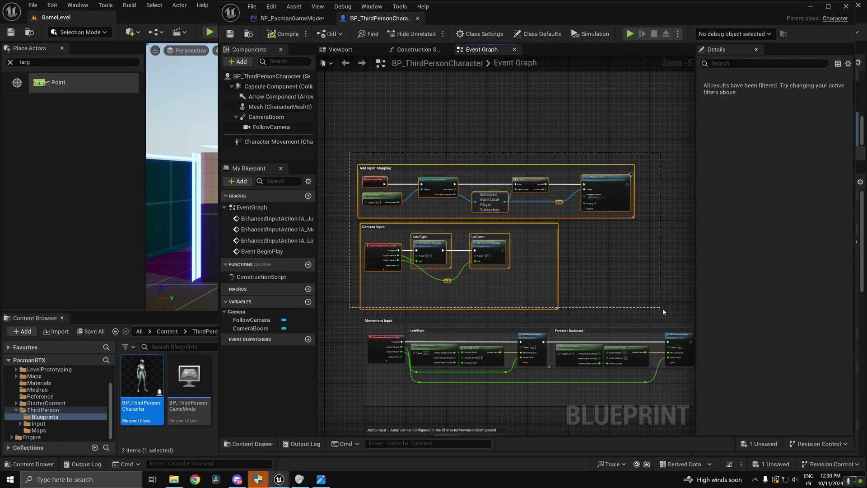
right_drag(624, 318, 555, 185)
right_drag(483, 195, 618, 237)
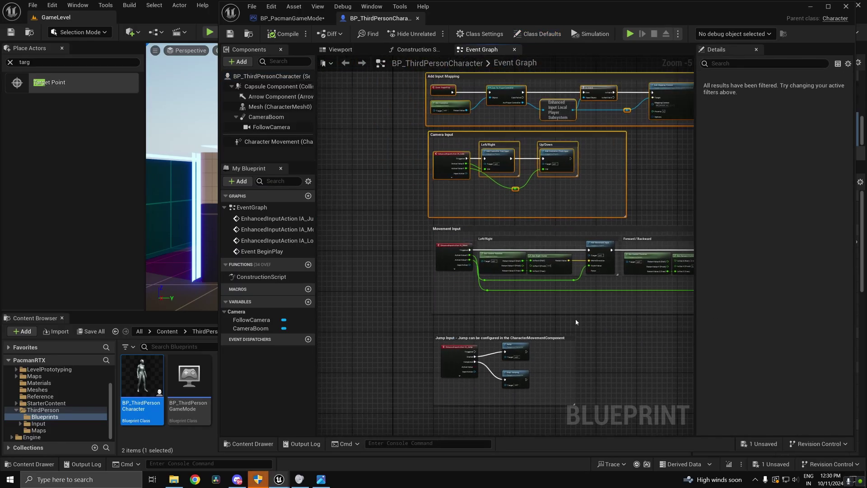
scroll(468, 232, down, 3)
click(547, 252)
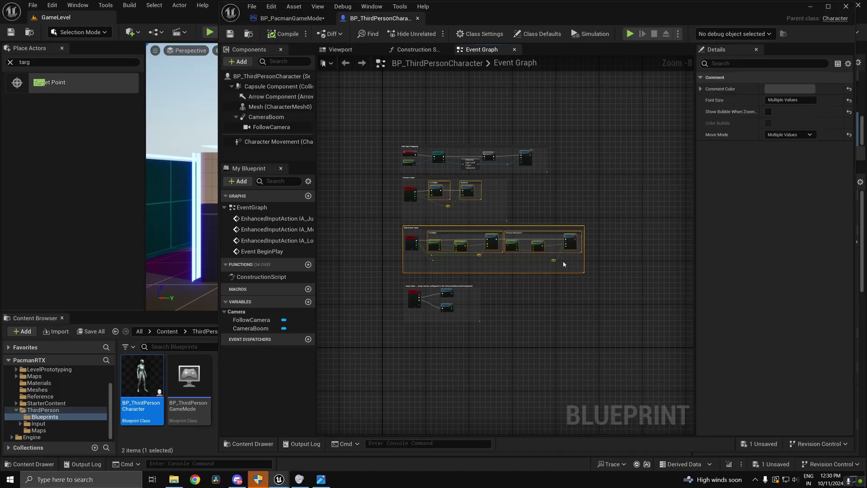
click(599, 279)
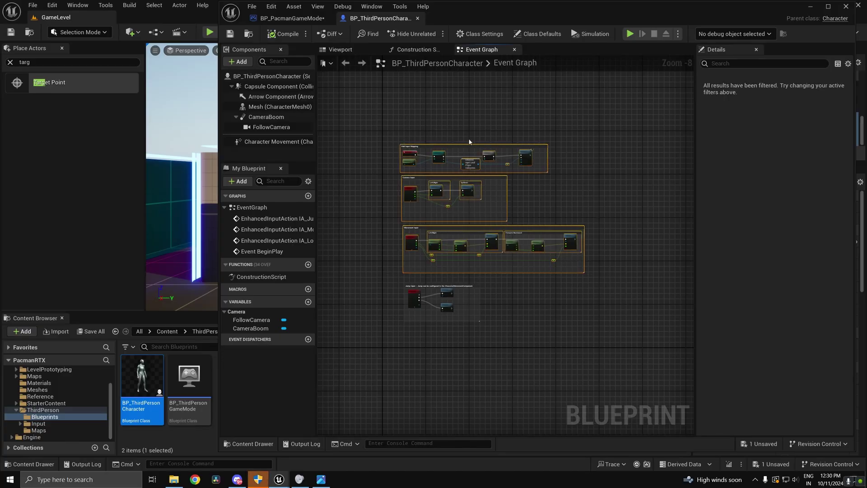
click(418, 18)
click(846, 7)
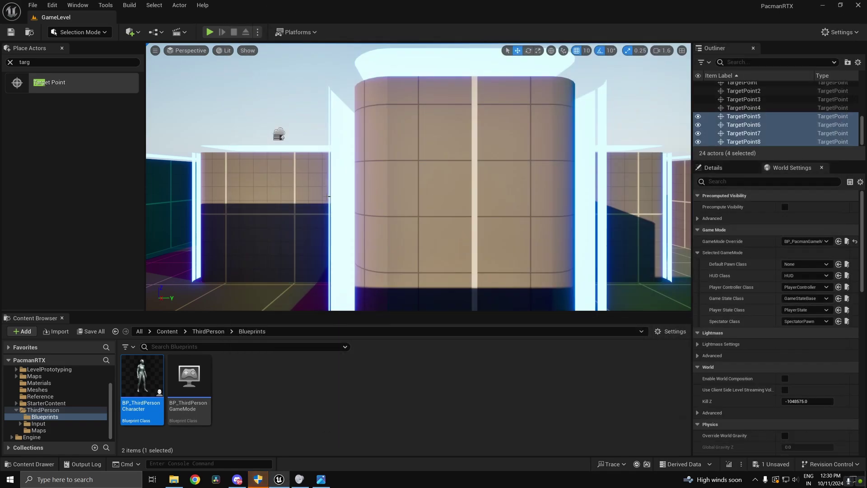
click(209, 331)
double_click(141, 373)
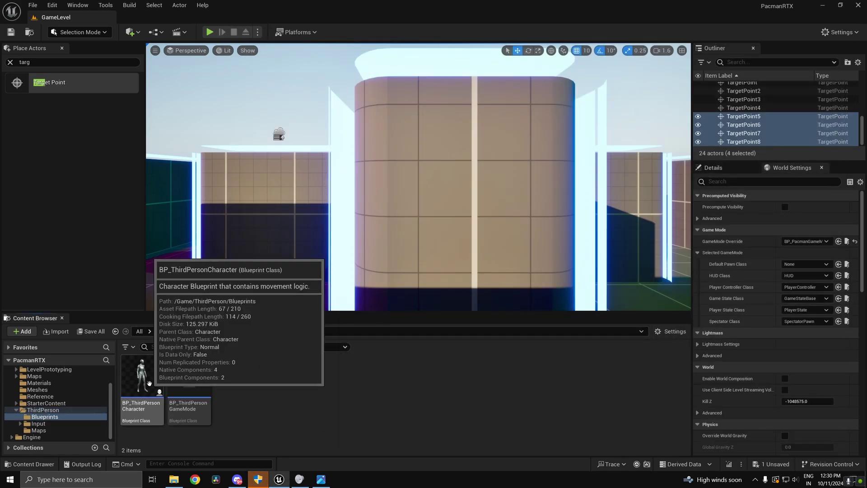
click(208, 331)
double_click(141, 373)
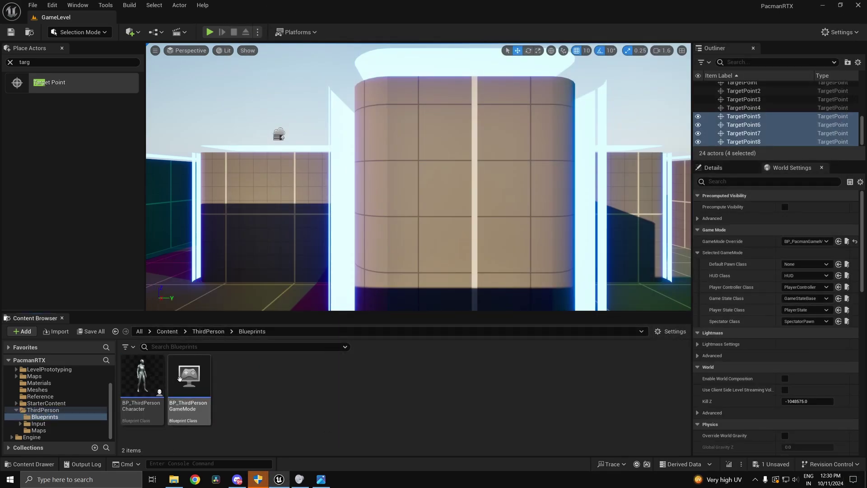
Open BP_Pacman from the Content Blueprints folder and paste the copied input node groups below the animation nodes in its event graph
click(167, 331)
double_click(142, 374)
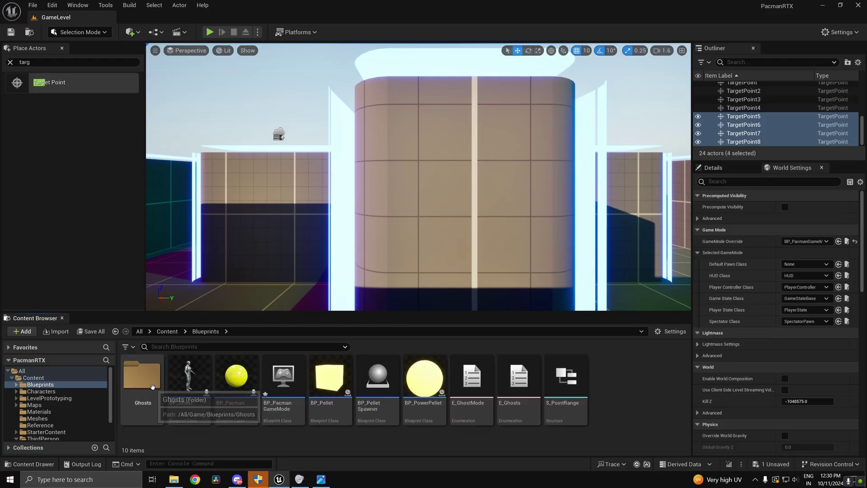
double_click(236, 379)
scroll(425, 312, down, 10)
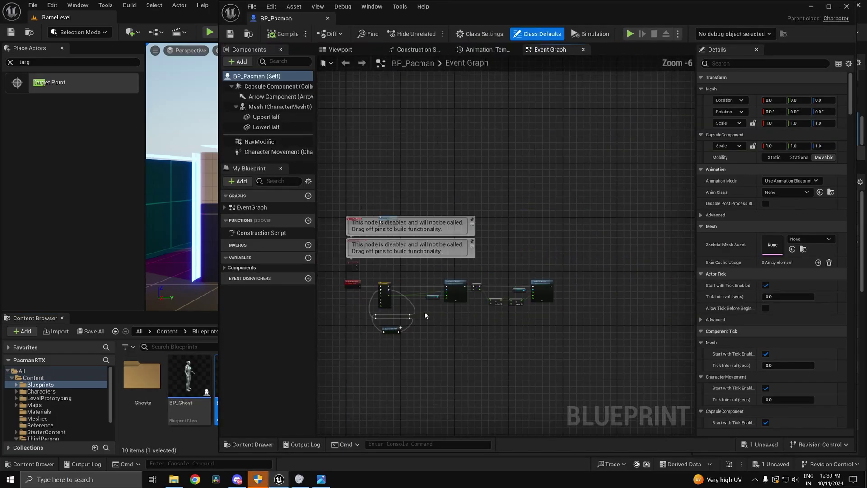
key(ctrl+v)
scroll(435, 294, up, 4)
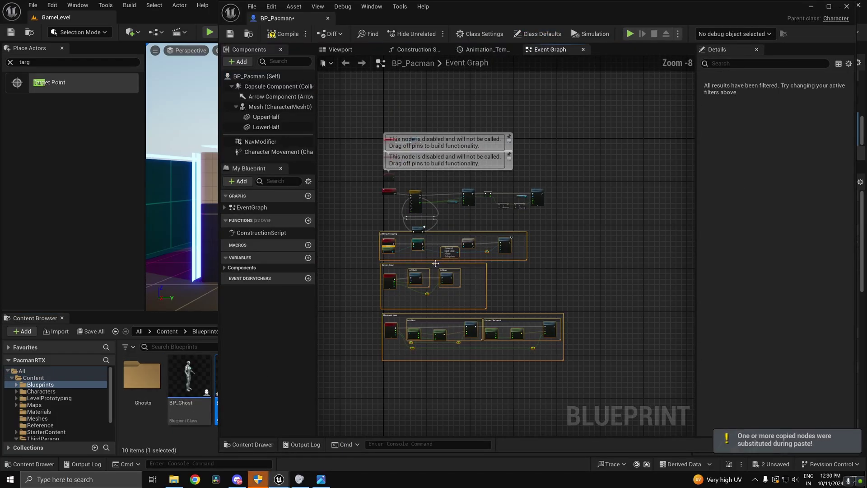
scroll(468, 256, up, 1)
drag(440, 216, 442, 253)
right_drag(428, 259, 517, 231)
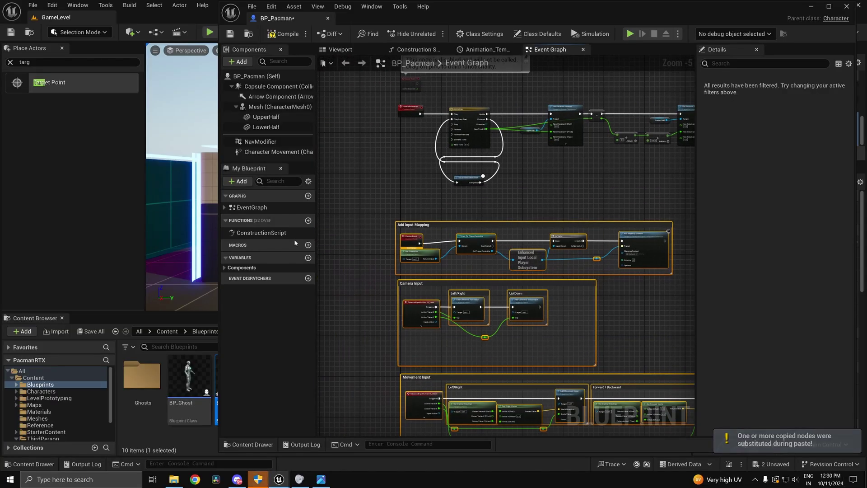
Maximize the BP_Pacman editor window and delete the pasted CustomEvent node from the Add Input Mapping group
click(829, 6)
scroll(318, 241, up, 5)
right_drag(298, 220, 245, 65)
right_drag(349, 199, 384, 312)
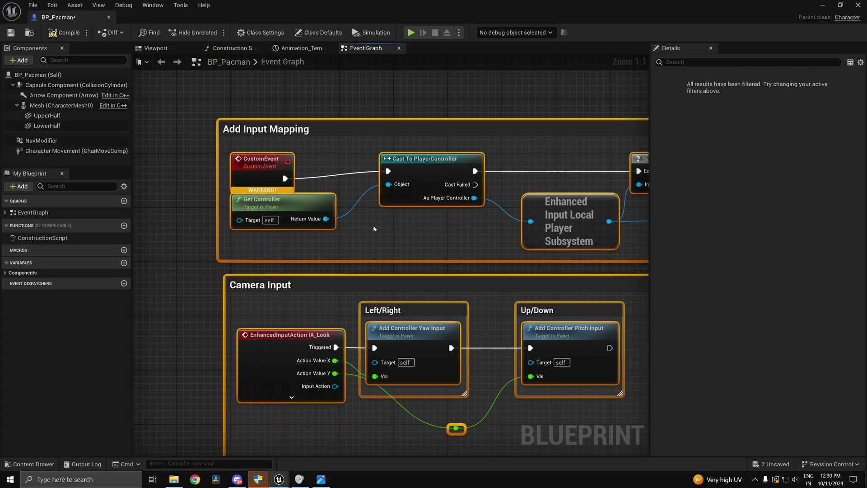
right_drag(373, 226, 428, 332)
click(328, 276)
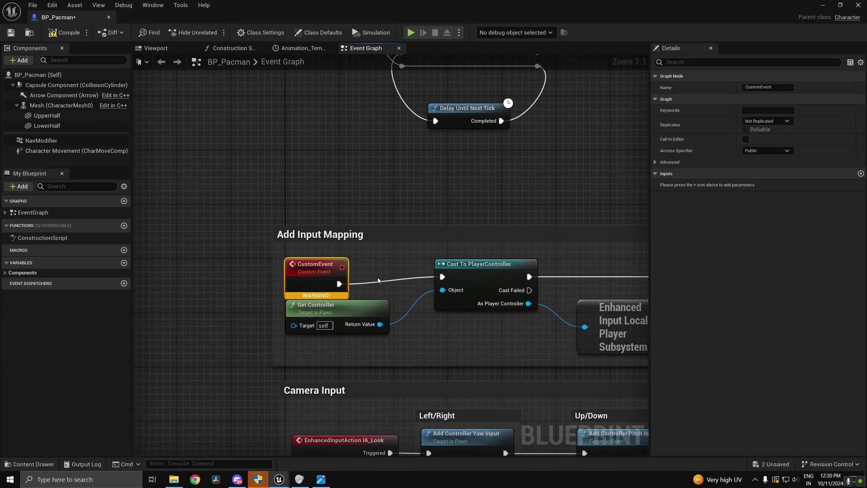
scroll(328, 280, down, 3)
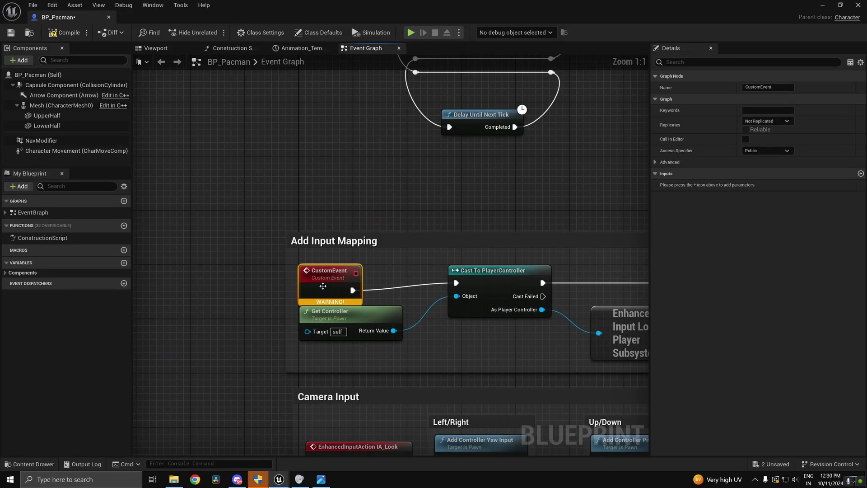
drag(323, 286, 332, 279)
scroll(378, 288, down, 5)
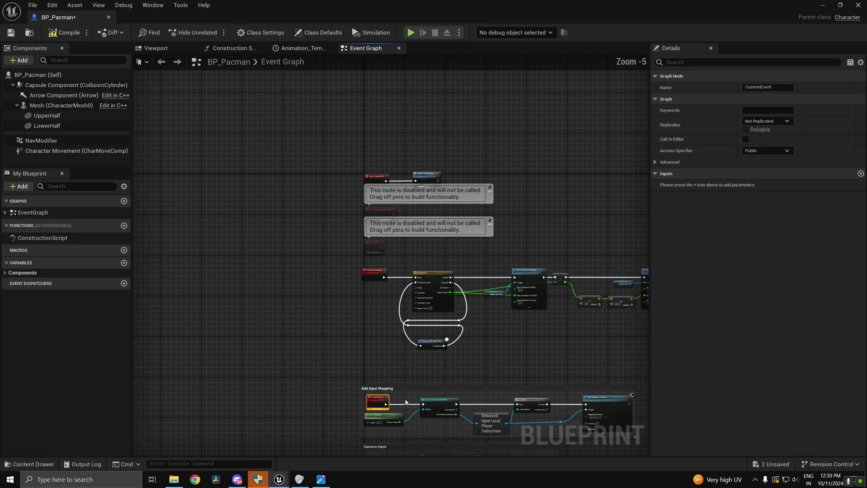
key(Delete)
Add a custom event named SetupInput to the Add Input Mapping group and connect it to Cast To PlayerController
scroll(418, 186, up, 3)
scroll(417, 203, down, 2)
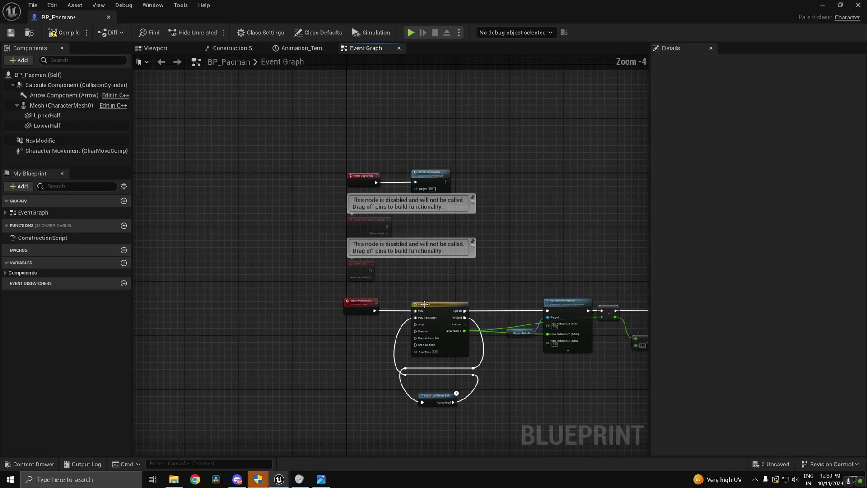
right_drag(393, 397, 368, 249)
scroll(362, 310, up, 2)
right_click(316, 333)
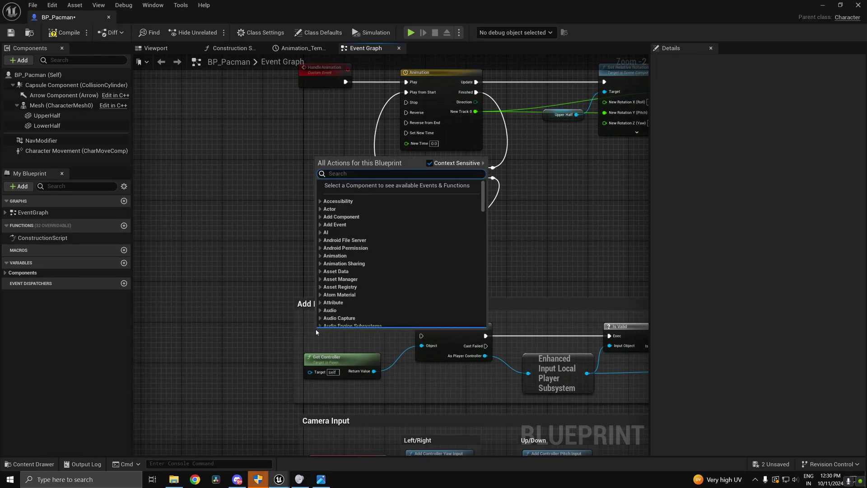
text(custom)
key(Return)
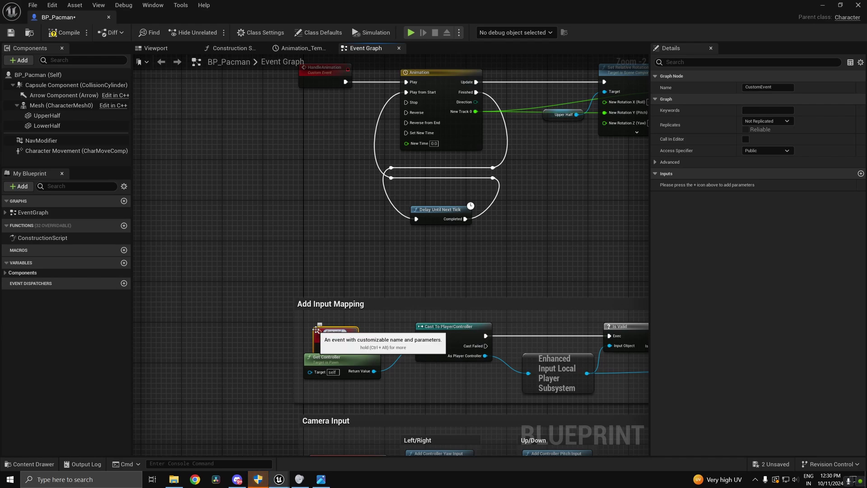
key(Return)
scroll(327, 332, up, 2)
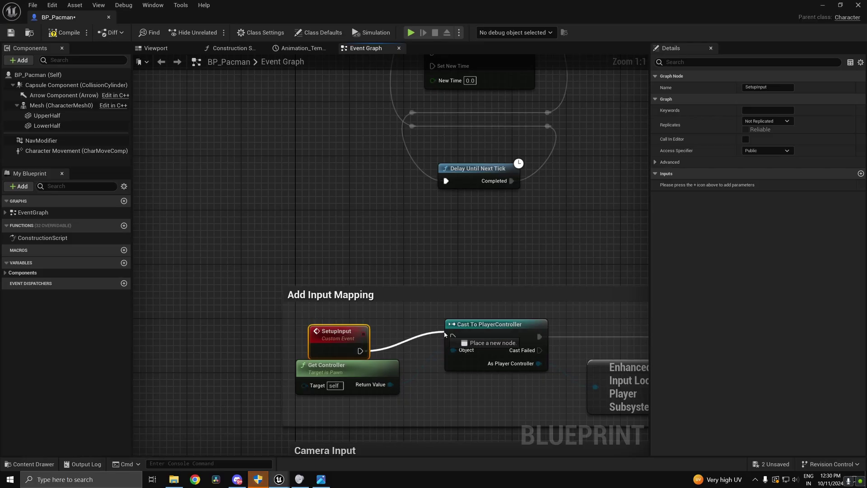
Call Setup Input after Handle Animation on BP_Pacman's Event BeginPlay, and save the blueprint
scroll(352, 344, down, 4)
right_drag(351, 344, 370, 438)
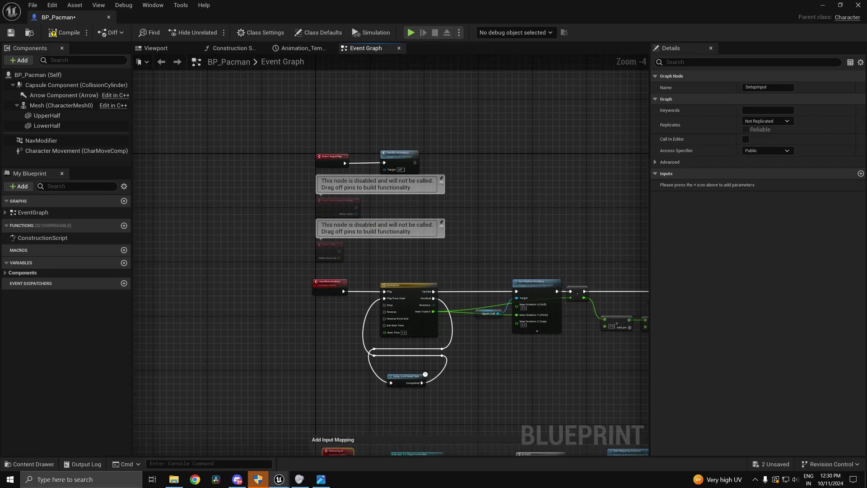
scroll(405, 158, up, 4)
text(s)
drag(415, 231, 427, 216)
text(etup)
key(Return)
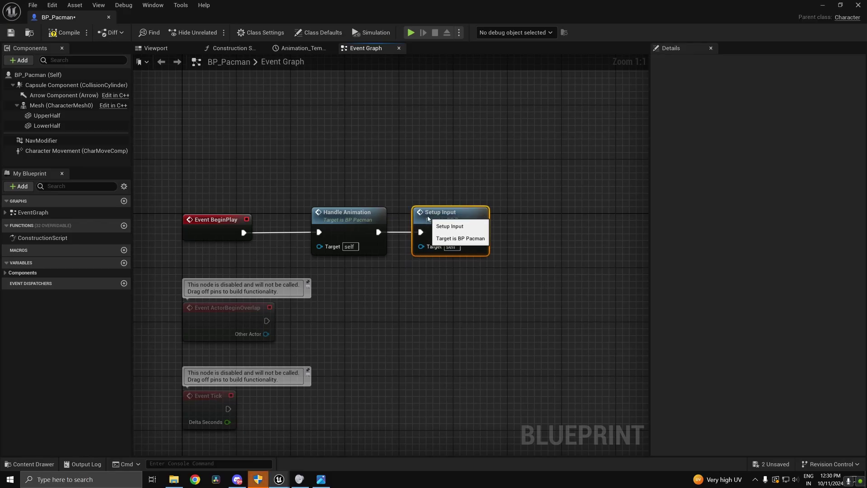
scroll(402, 271, down, 4)
right_drag(402, 271, 347, 110)
right_drag(353, 359, 370, 275)
key(ctrl+s)
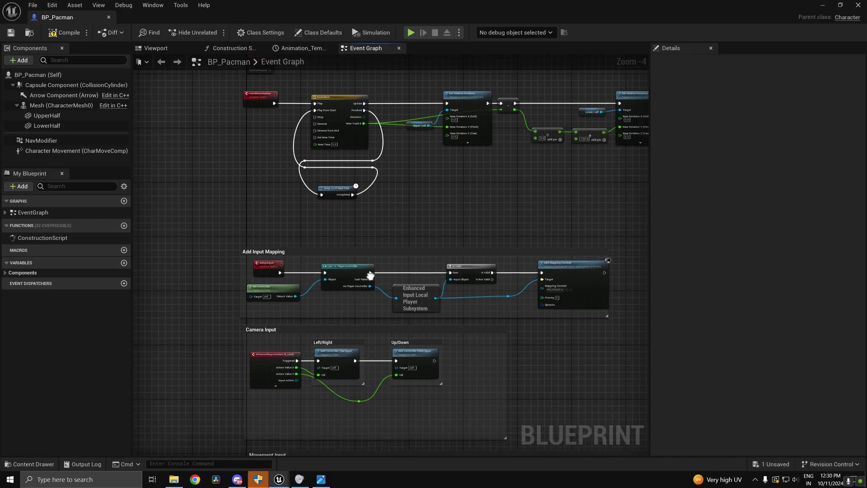
Check BP_Pacman's Add Mapping Context node, play GameLevel to test Pacman's controls, and stop the play session
scroll(474, 276, up, 2)
right_drag(474, 276, 441, 190)
scroll(576, 208, up, 2)
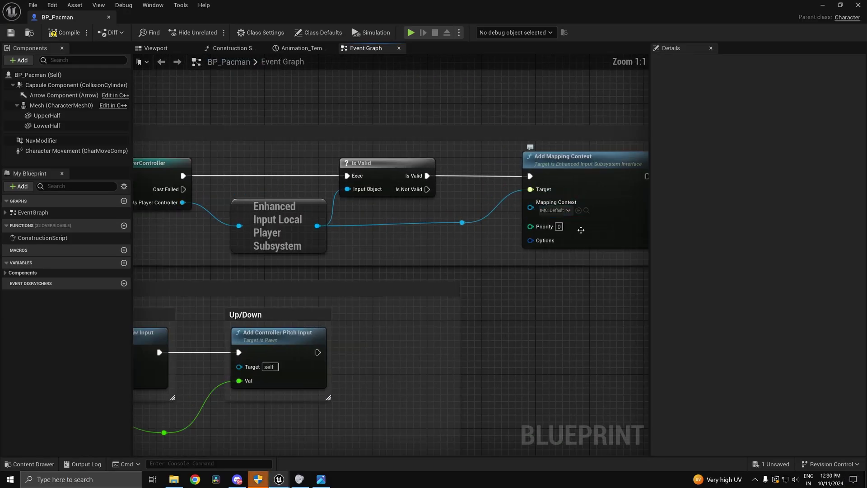
scroll(473, 236, down, 5)
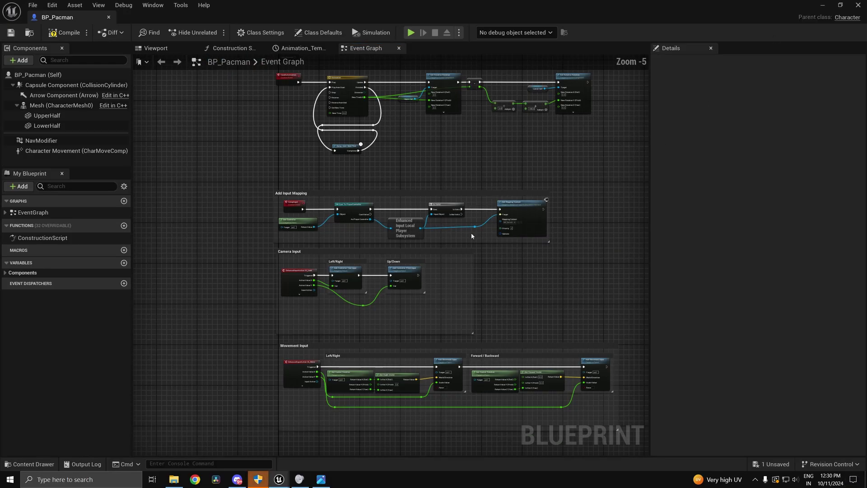
click(822, 4)
click(209, 32)
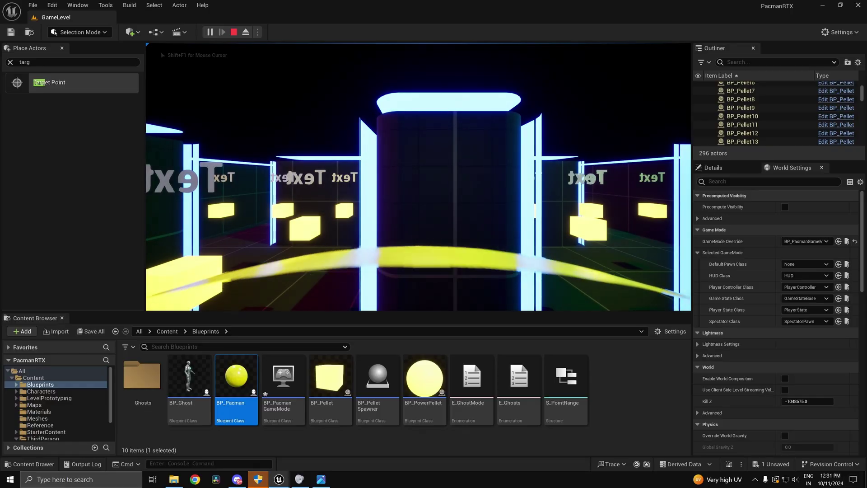
key(Escape)
Examine the input mapping nodes in BP_Pacman and the Pacman spawn and Possess nodes in BP_PacmanGameMode
key(alt+Tab)
scroll(375, 172, up, 3)
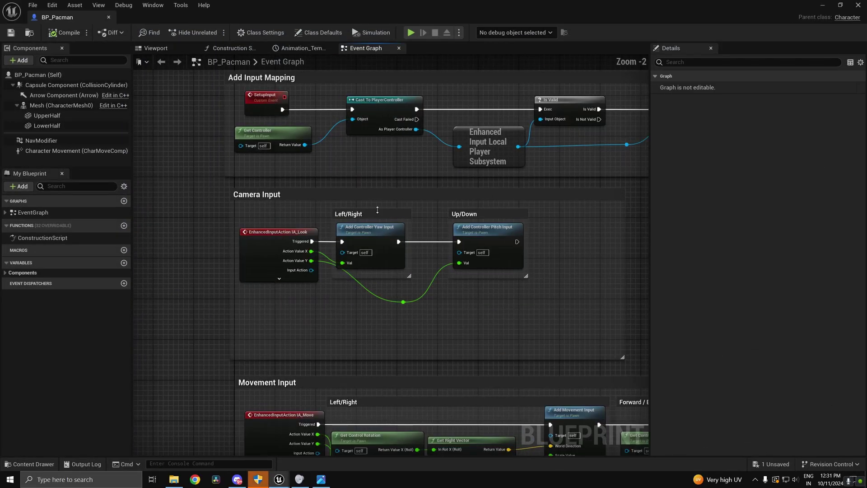
right_drag(372, 208, 354, 295)
right_drag(460, 259, 238, 254)
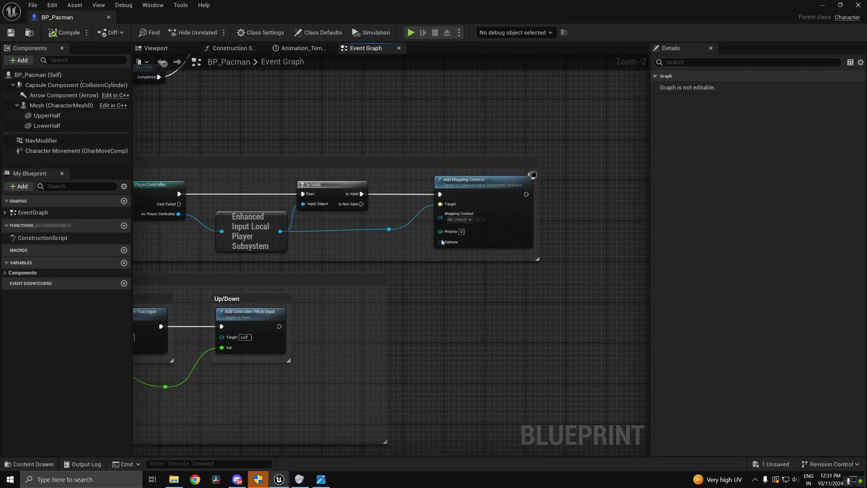
scroll(445, 236, up, 2)
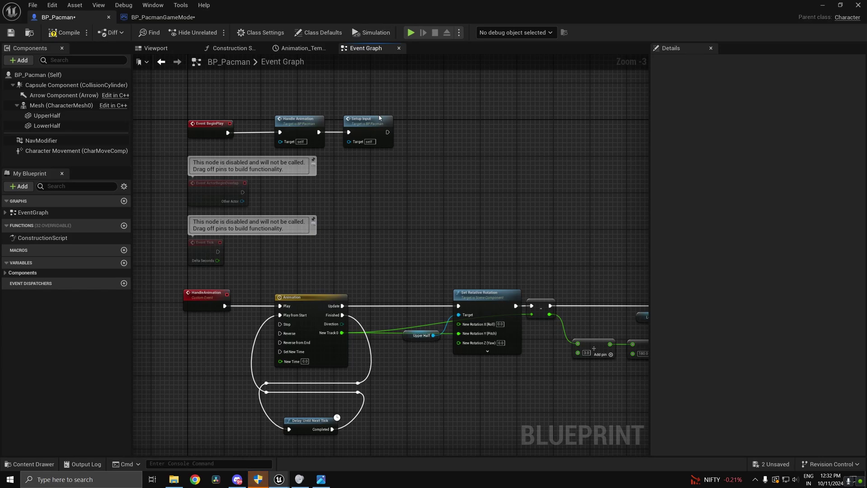
click(180, 19)
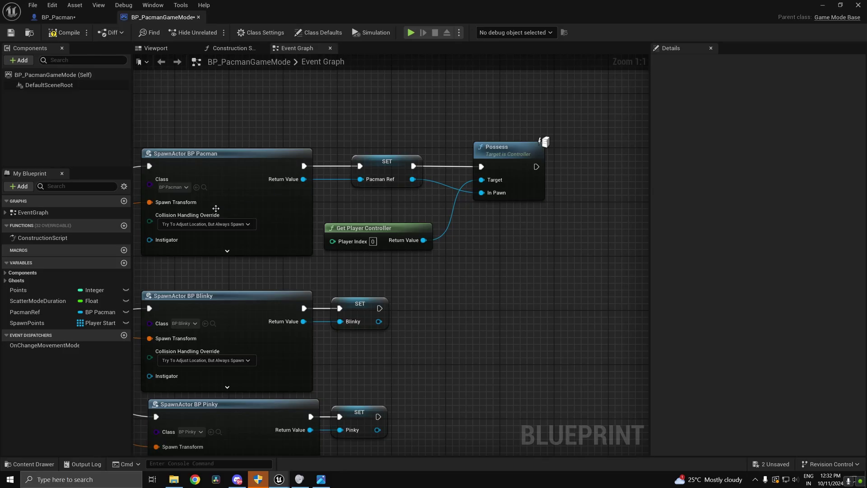
right_drag(216, 209, 472, 185)
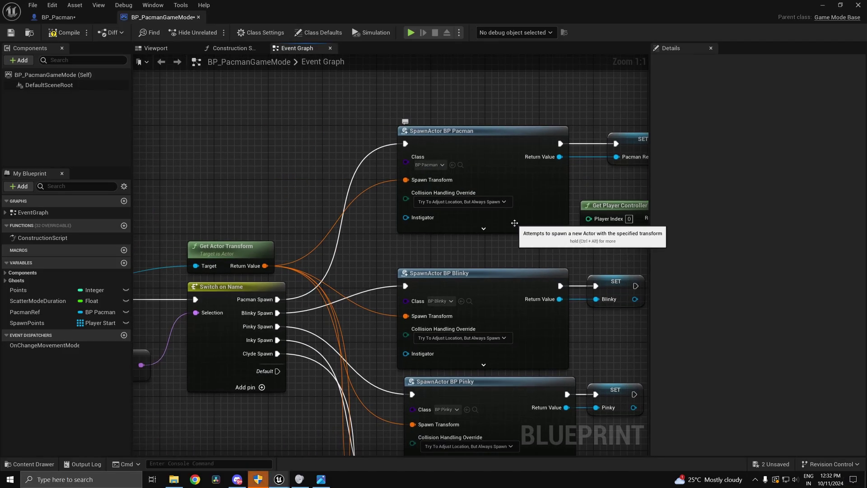
right_drag(514, 223, 263, 222)
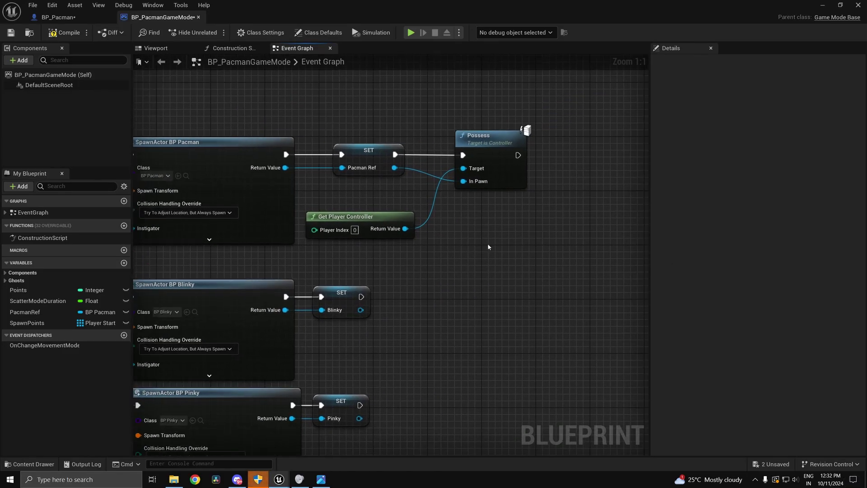
right_drag(542, 194, 465, 219)
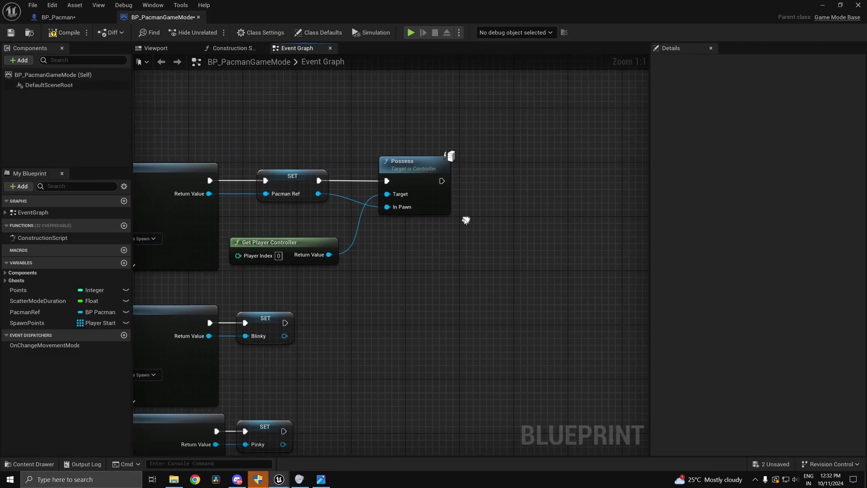
Delete the Setup Input call that follows Handle Animation on BP_Pacman's Event BeginPlay
click(85, 18)
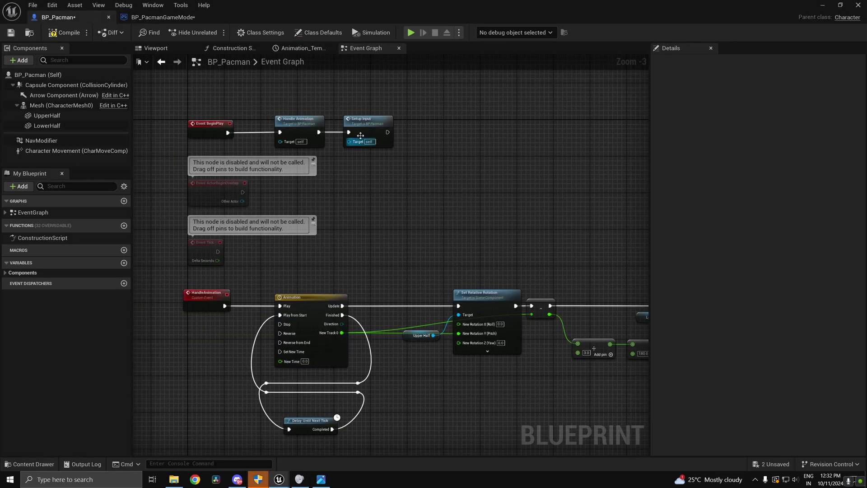
click(369, 142)
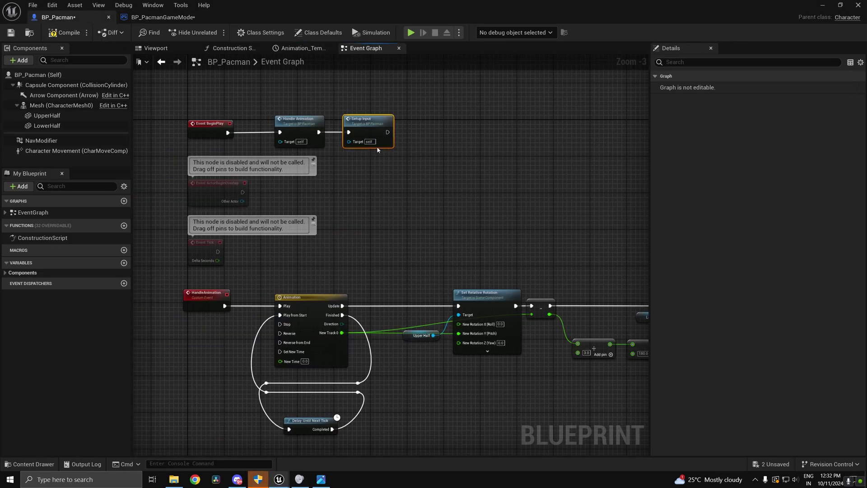
key(Delete)
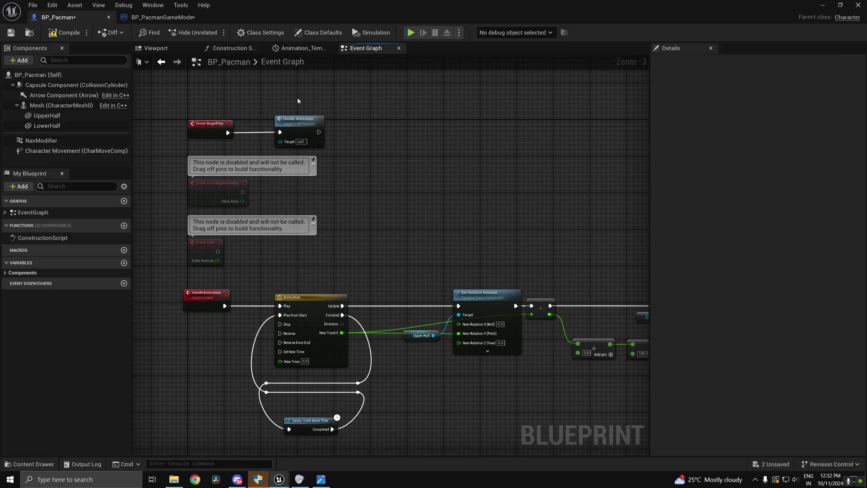
In BP_PacmanGameMode, add a Setup Input call on the Pacman Ref and connect it after the Possess node
click(163, 17)
key(ctrl+v)
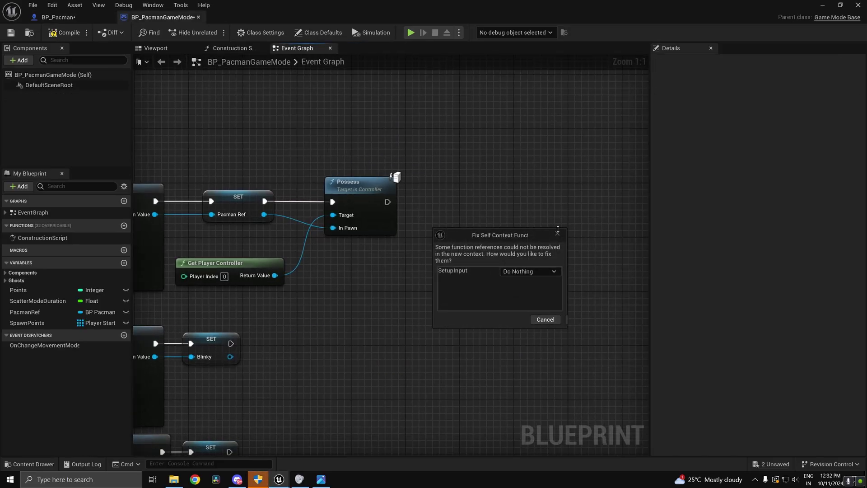
click(572, 320)
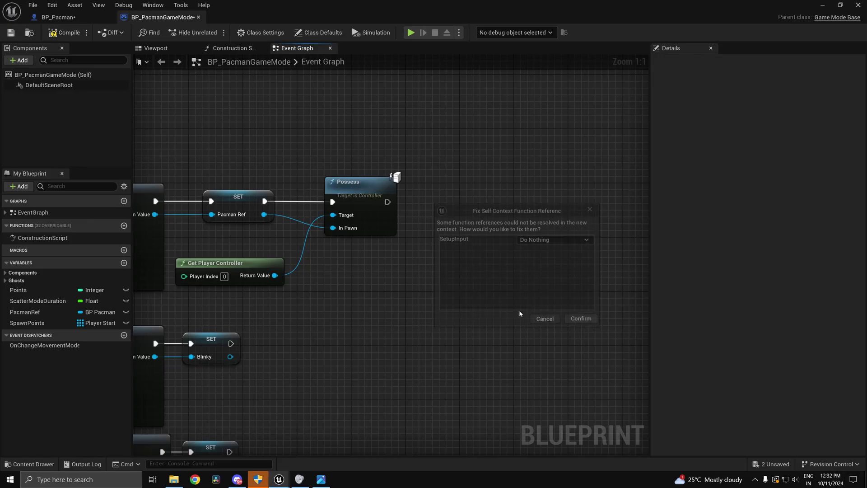
text(setup)
drag(370, 266, 453, 196)
key(Return)
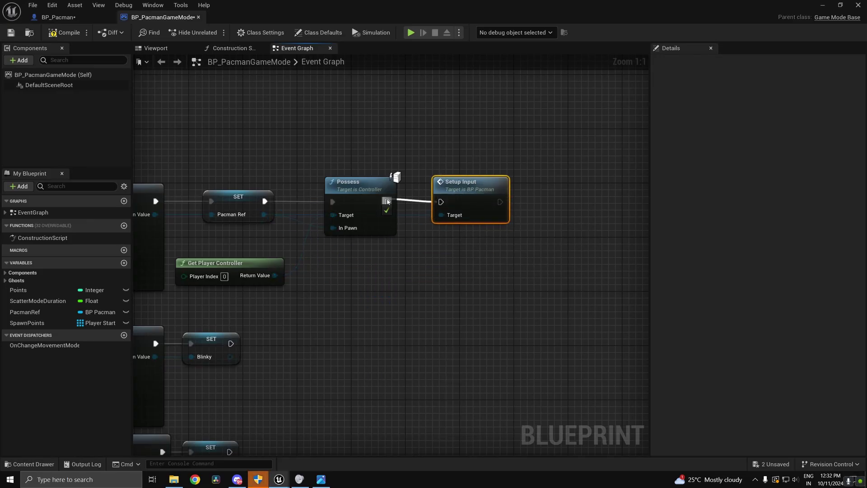
Play GameLevel and steer Pacman forward through the maze to test the camera and movement input
click(823, 6)
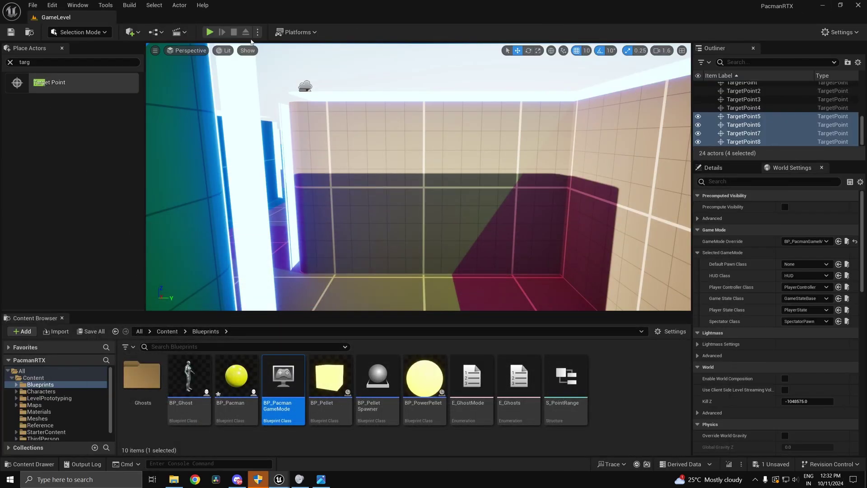
click(209, 32)
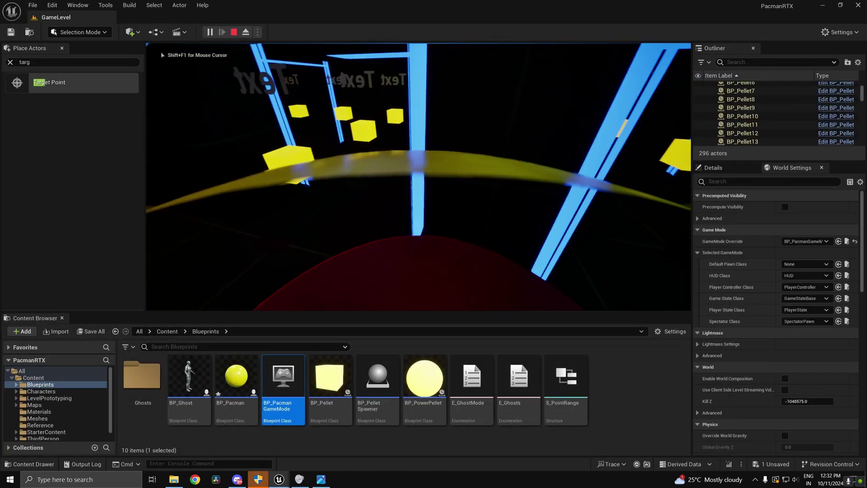
key(w)
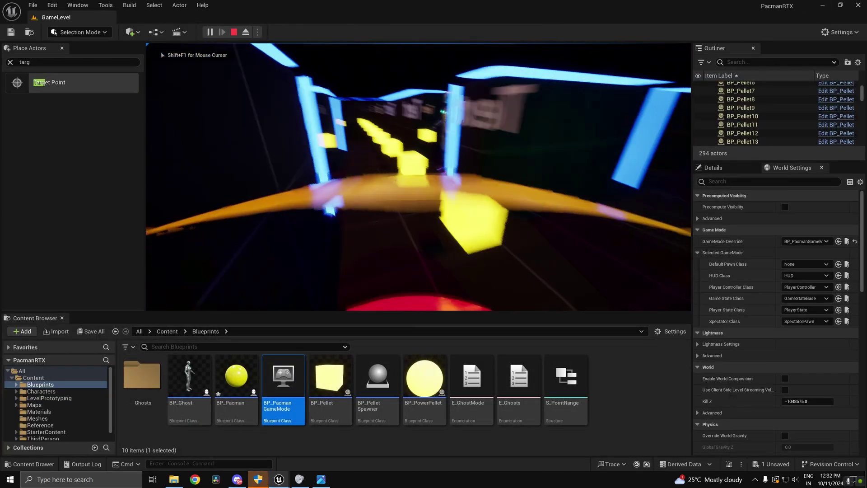
key(w)
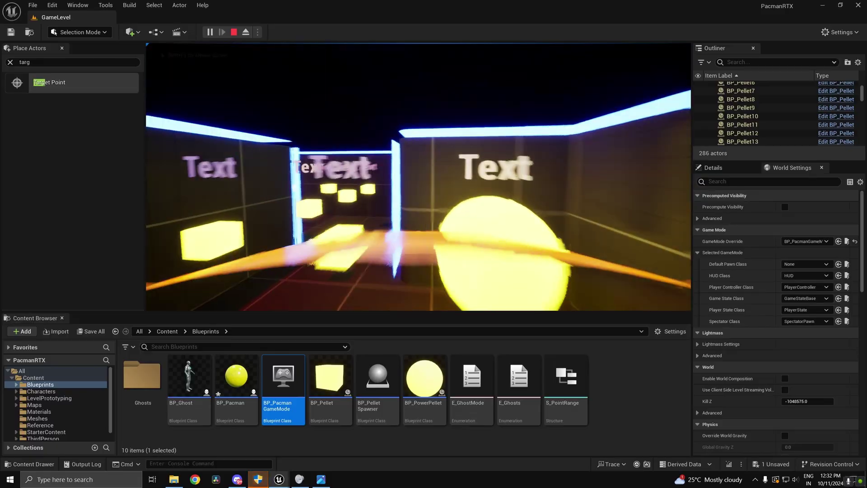
Steer Pacman onward through the pellet corridors to test movement and pellet collection, and end the play session
key(w)
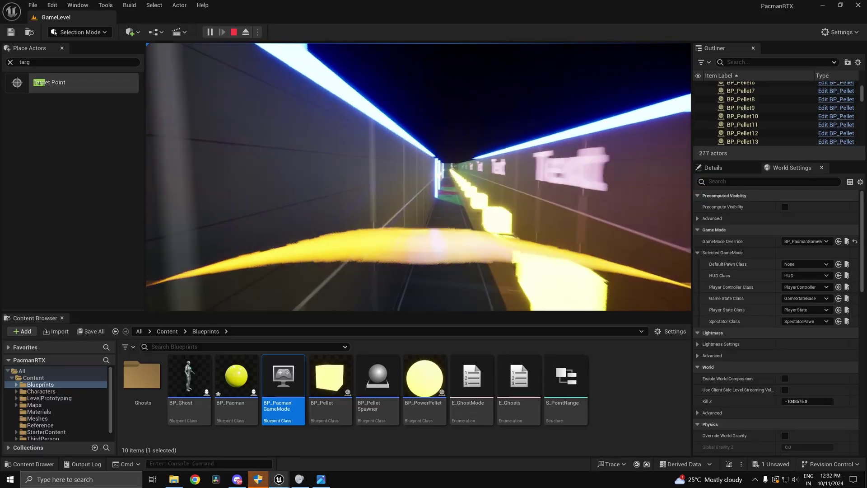
key(w)
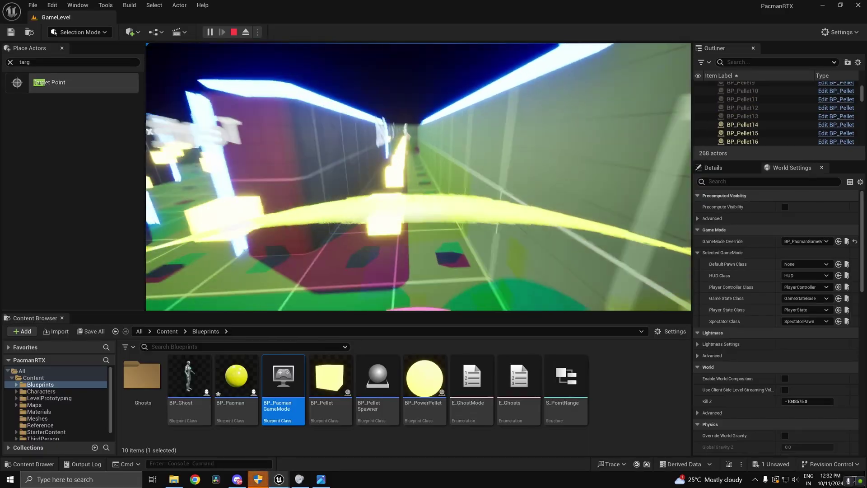
key(w)
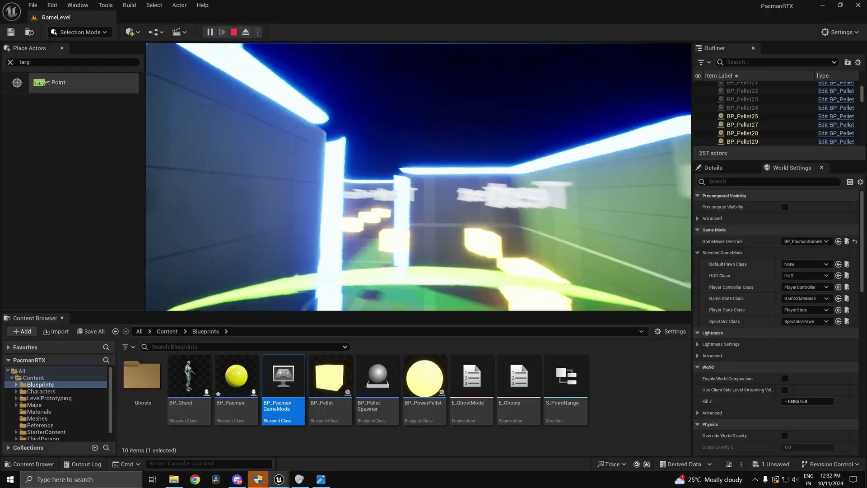
key(Escape)
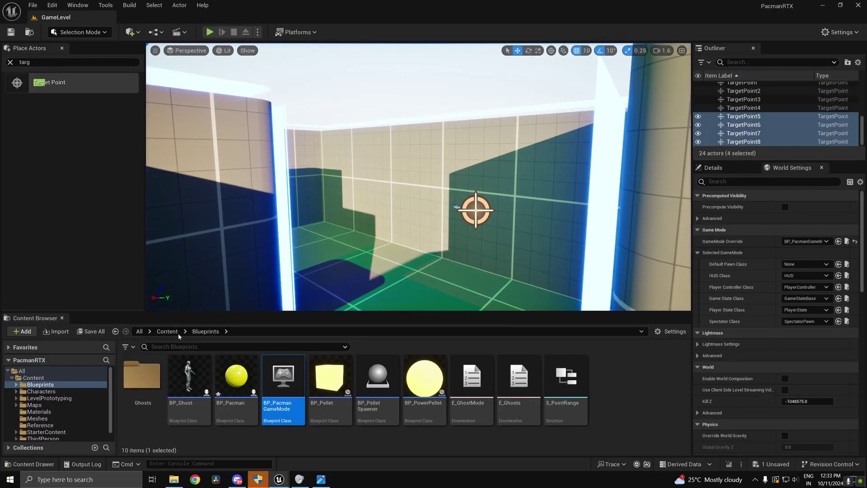
Delete the text component under the cube in BP_Pellet, compile and save the blueprint, and return to the level
double_click(337, 376)
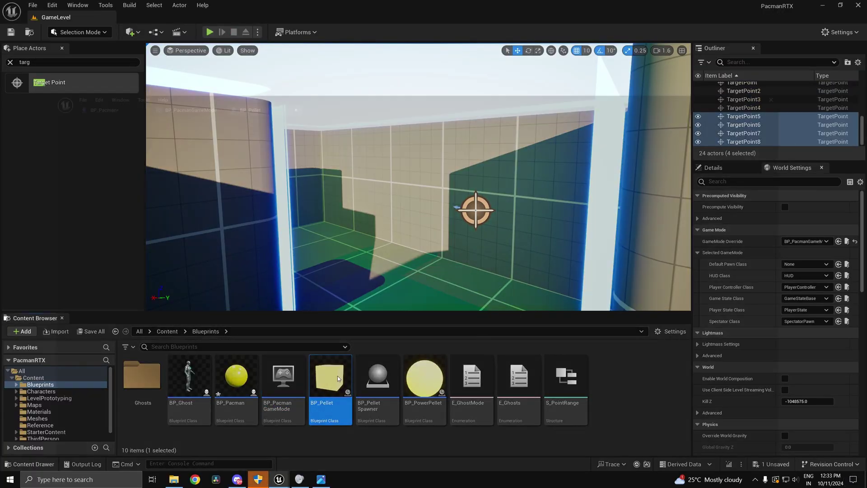
click(45, 95)
key(Delete)
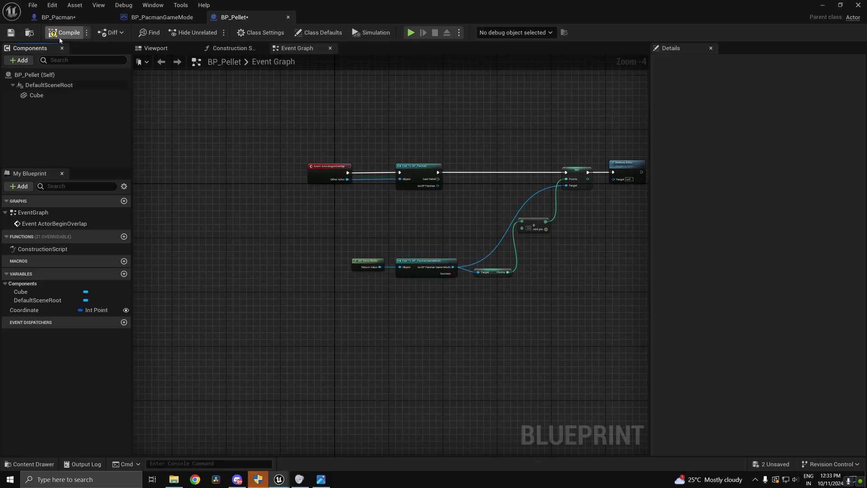
click(823, 4)
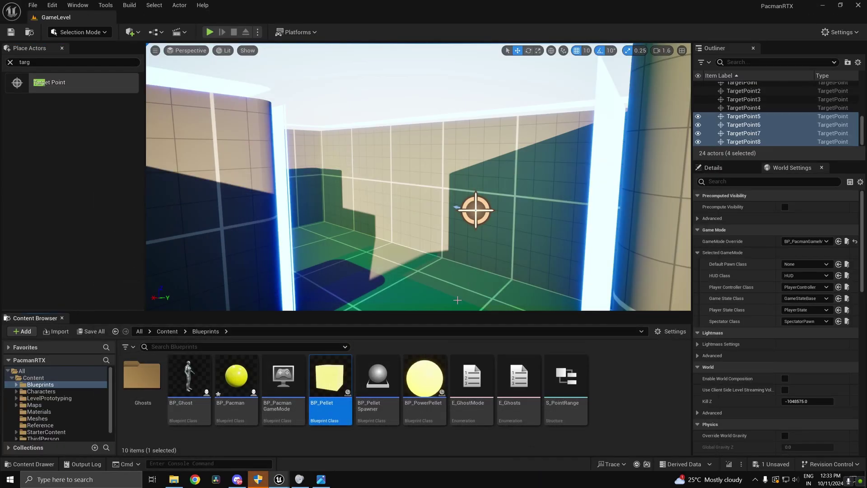
Delete the text component from BP_PowerPellet, compile and save the blueprint, and return to the level
double_click(423, 384)
click(56, 97)
key(Delete)
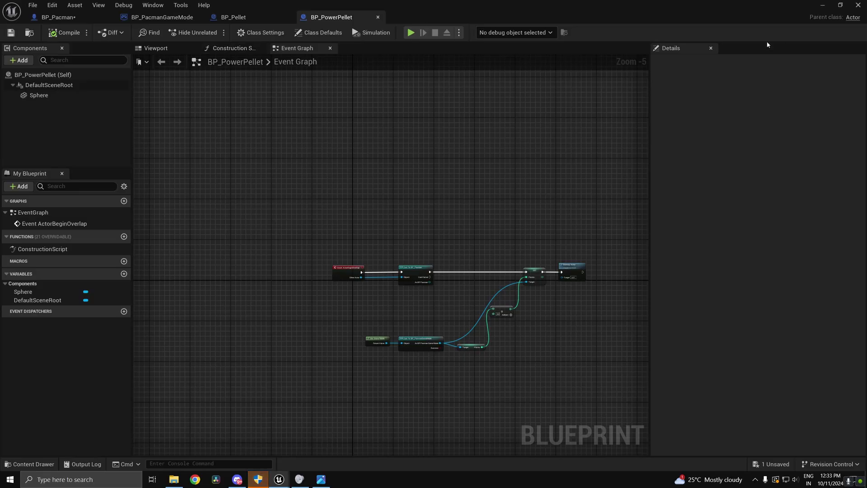
click(828, 7)
Play GameLevel again and steer Pacman through the maze to check the pellets without their text labels
click(209, 32)
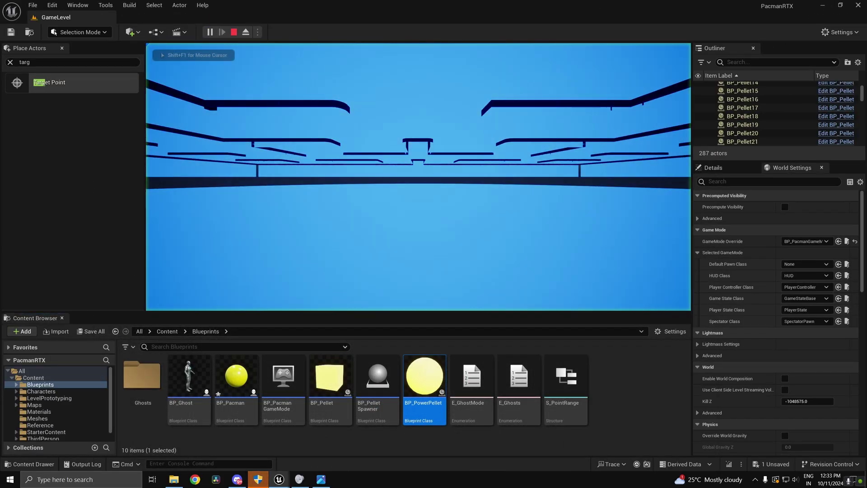
key(w)
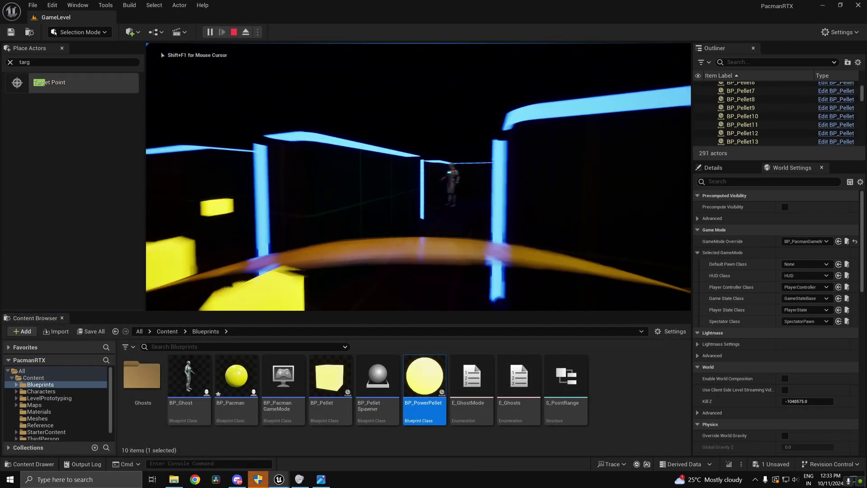
key(w)
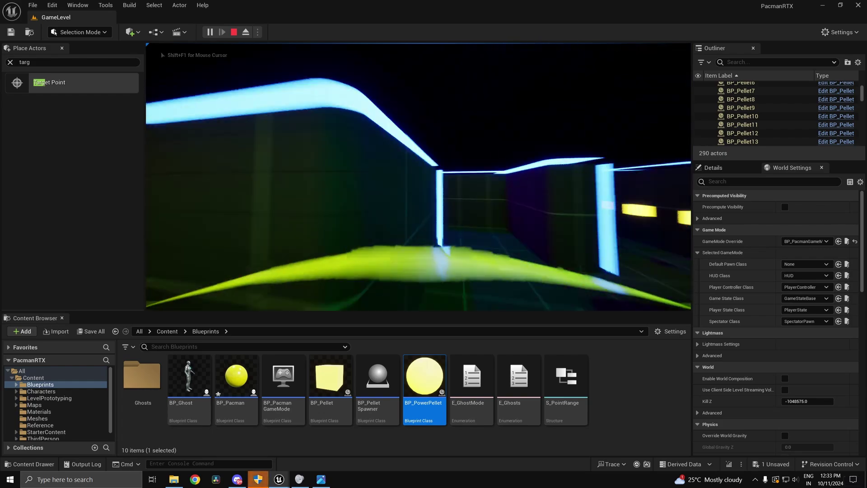
key(w)
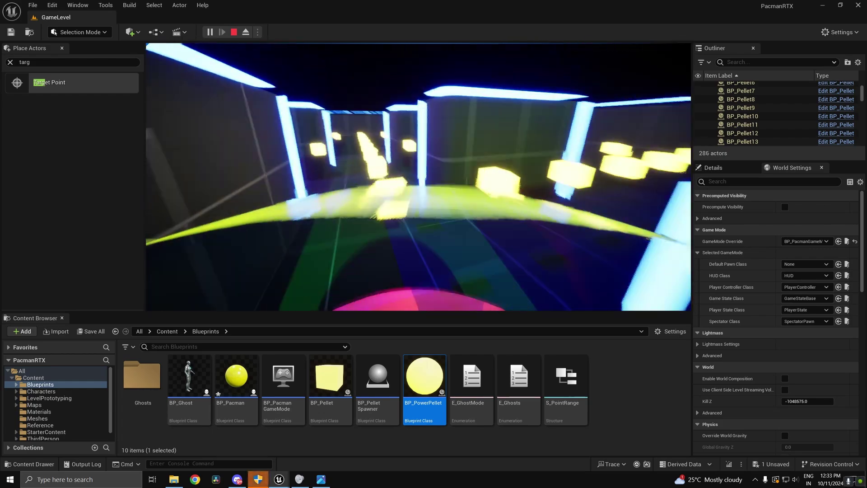
key(w)
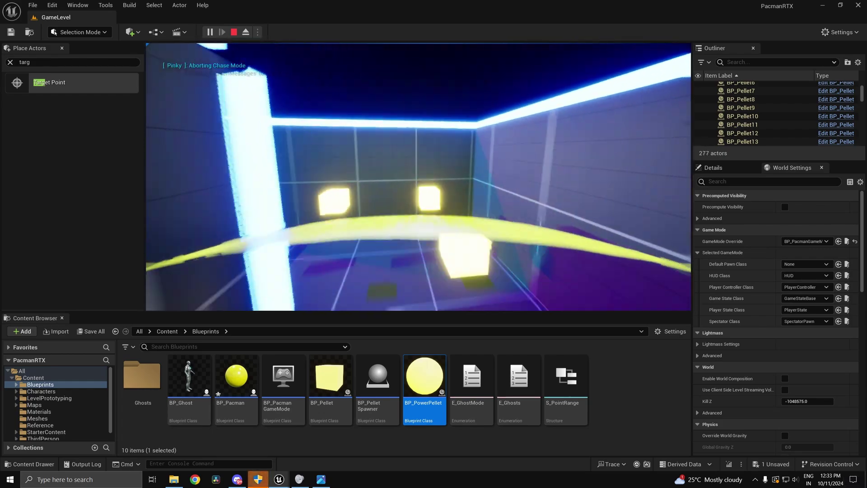
key(w)
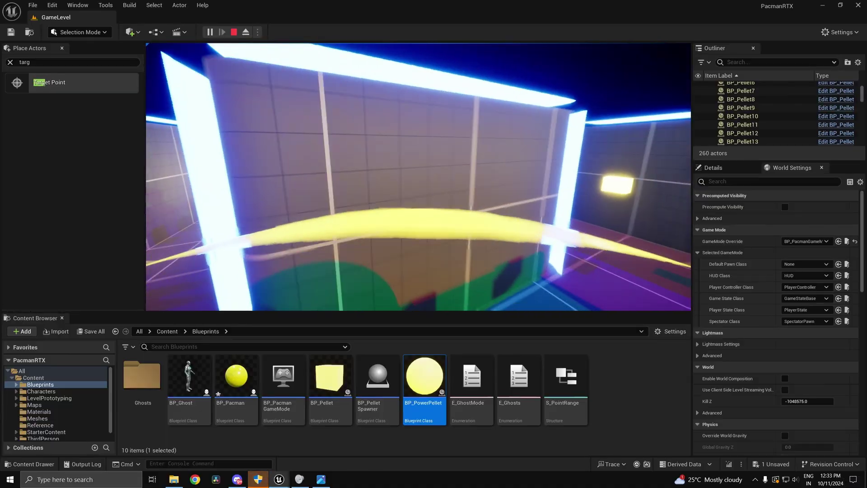
key(w)
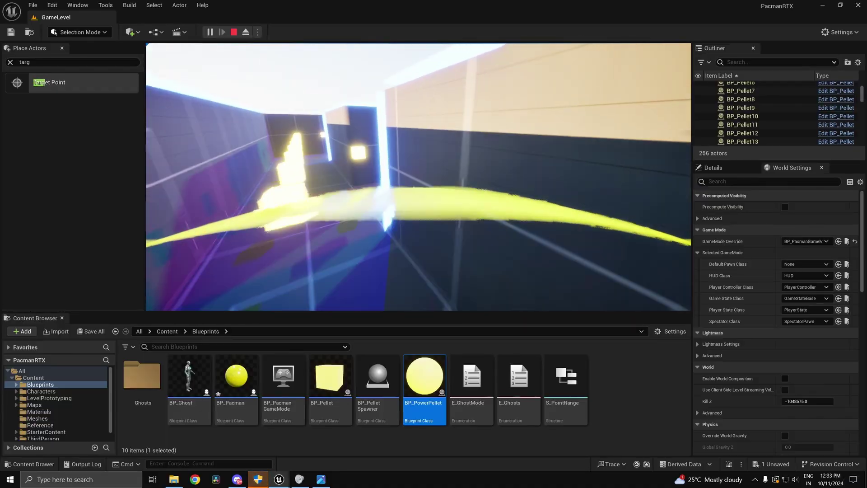